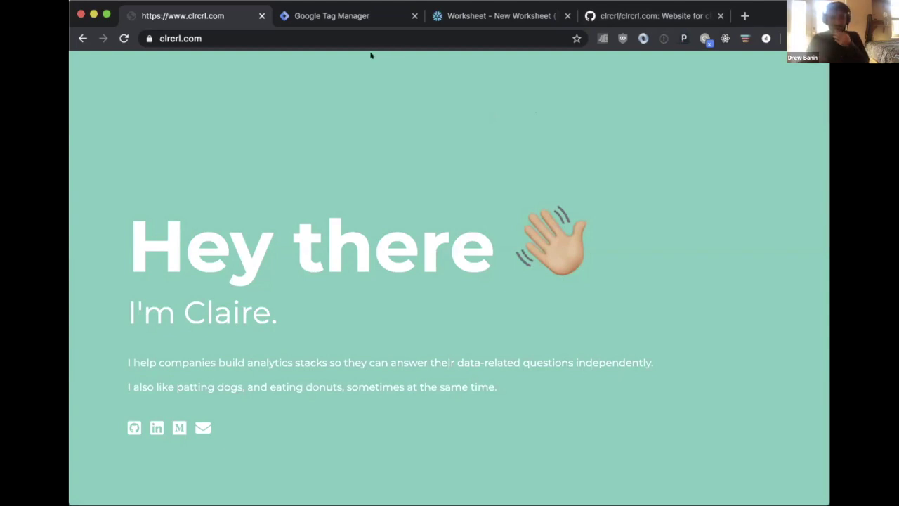
# - Open the closed pull request "add google tag manager" in the clrcrl.com GitHub repository
pyautogui.click(654, 15)
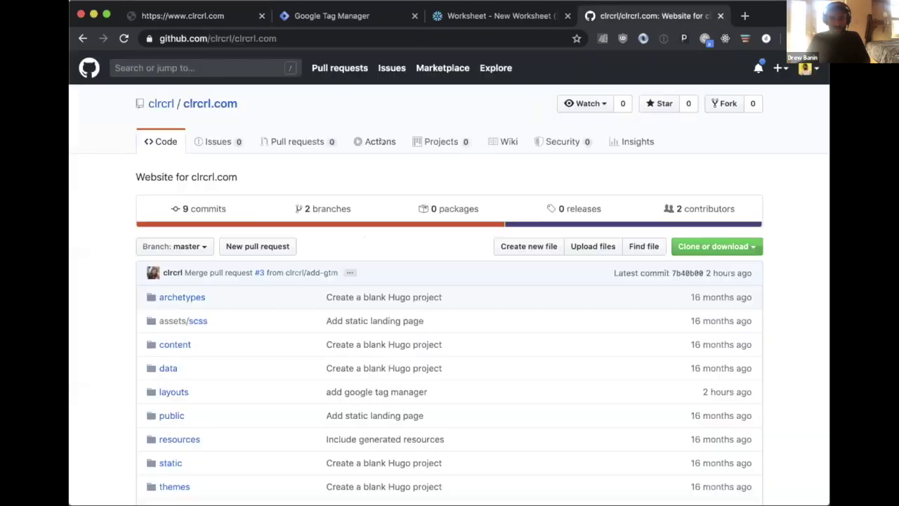
pyautogui.scroll(-1, 308, 143)
pyautogui.click(299, 132)
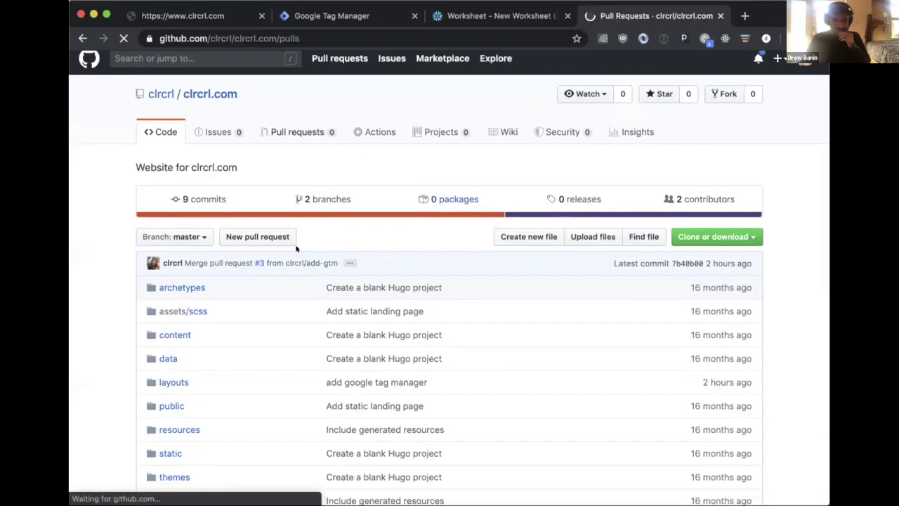
pyautogui.click(261, 218)
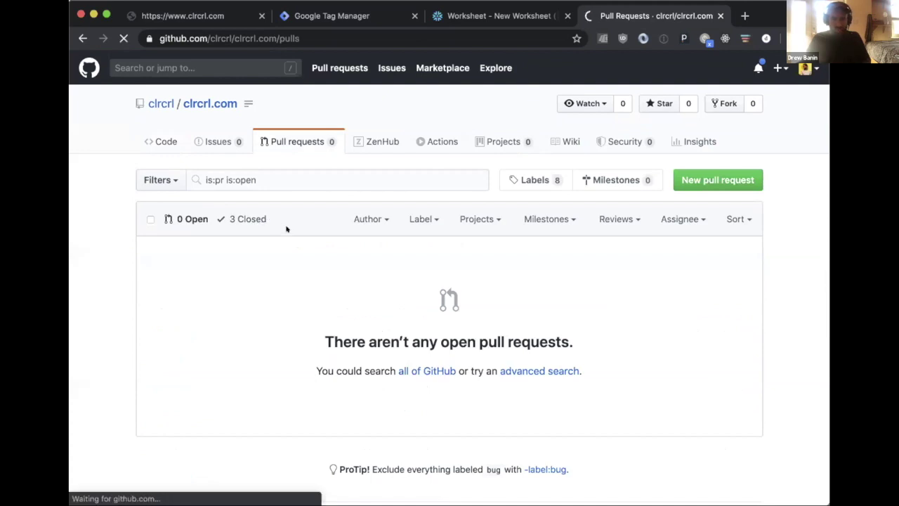
pyautogui.click(294, 274)
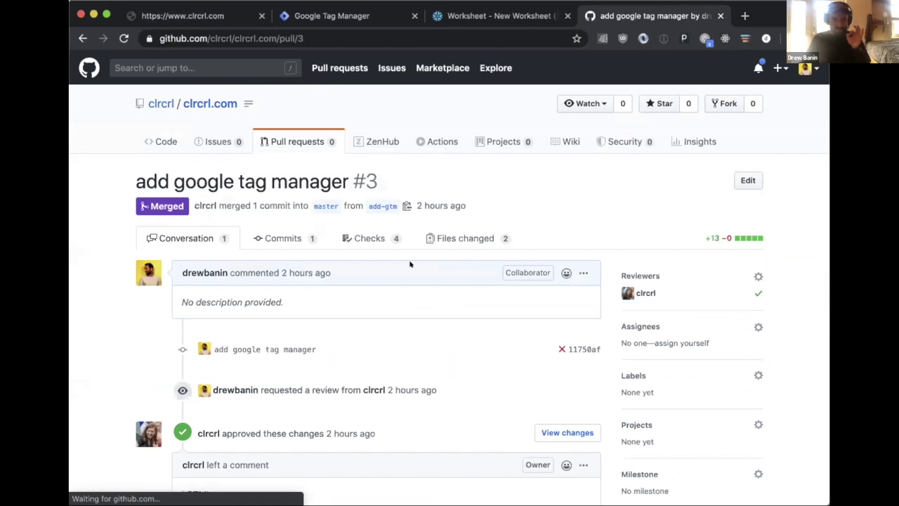
# - Review the pull request's changed files, examining the Google Tag Manager snippets added to layouts/index.html and layouts/partials/head.html
pyautogui.scroll(-1, 410, 264)
pyautogui.click(456, 202)
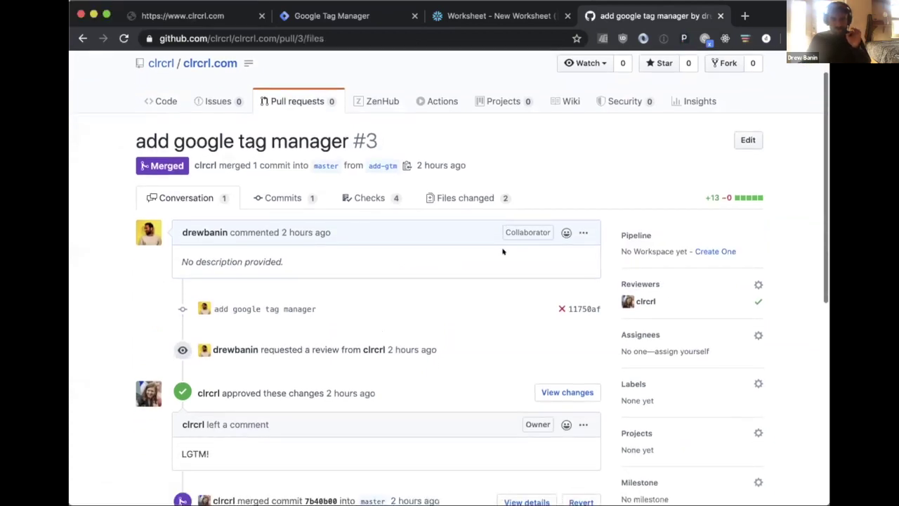
pyautogui.scroll(-5, 503, 251)
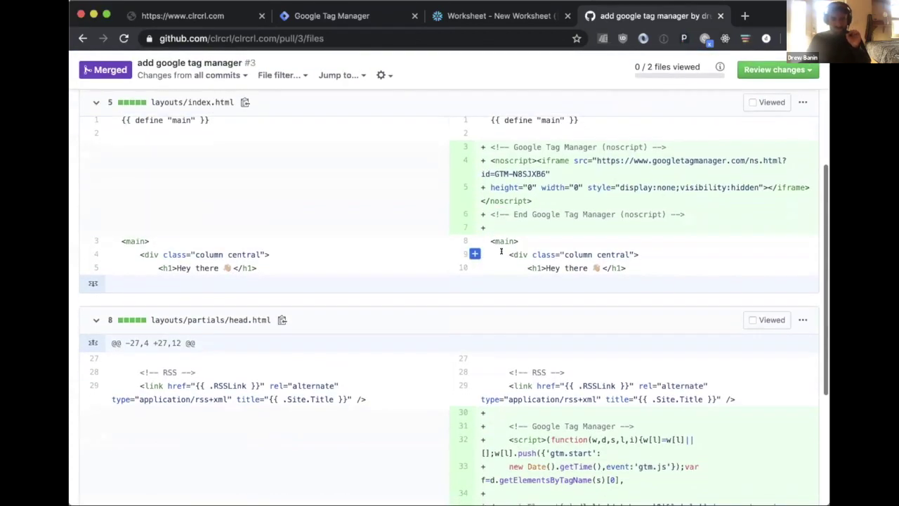
pyautogui.moveTo(684, 215); pyautogui.dragTo(483, 147)
pyautogui.scroll(-5, 520, 191)
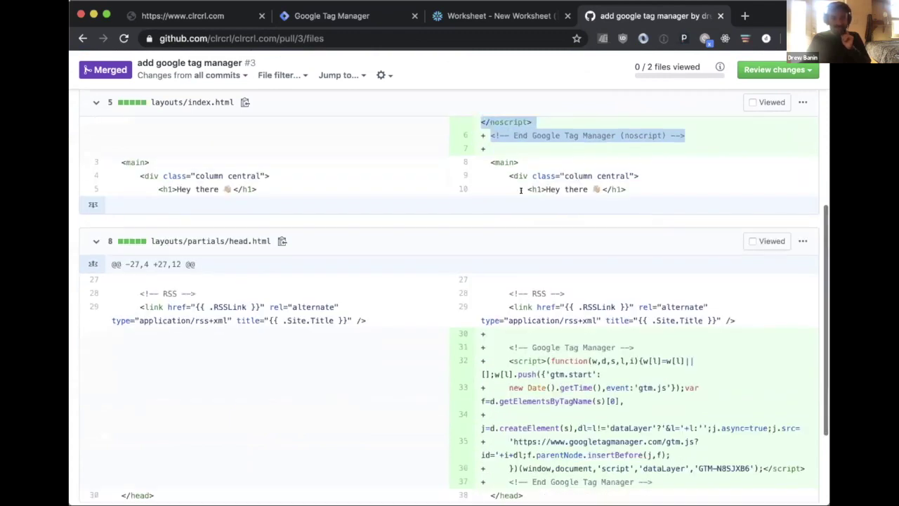
pyautogui.scroll(3, 544, 202)
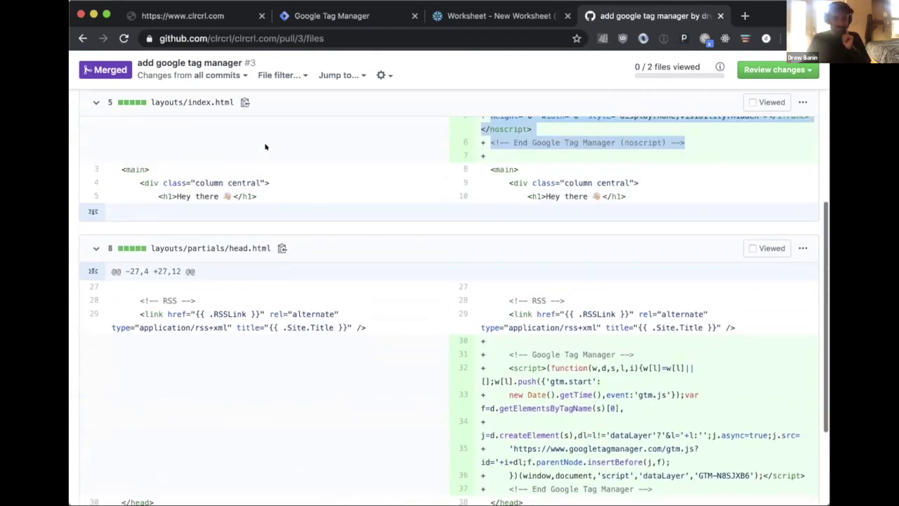
pyautogui.scroll(-2, 562, 361)
pyautogui.moveTo(655, 435); pyautogui.dragTo(463, 283)
pyautogui.click(474, 301)
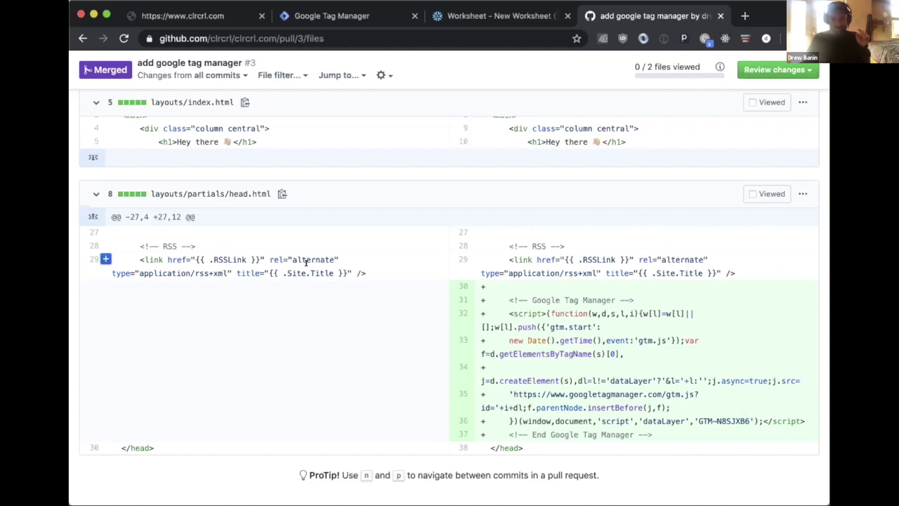
# - Inspect the network requests of the clrcrl.com page, filtered by "tagma", and reload the page
pyautogui.click(186, 16)
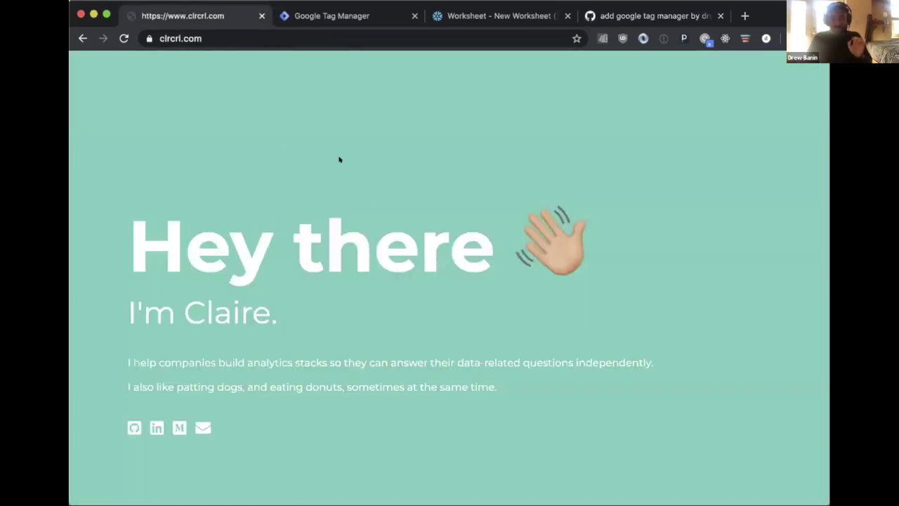
pyautogui.press('alt+super+j')
pyautogui.click(259, 214)
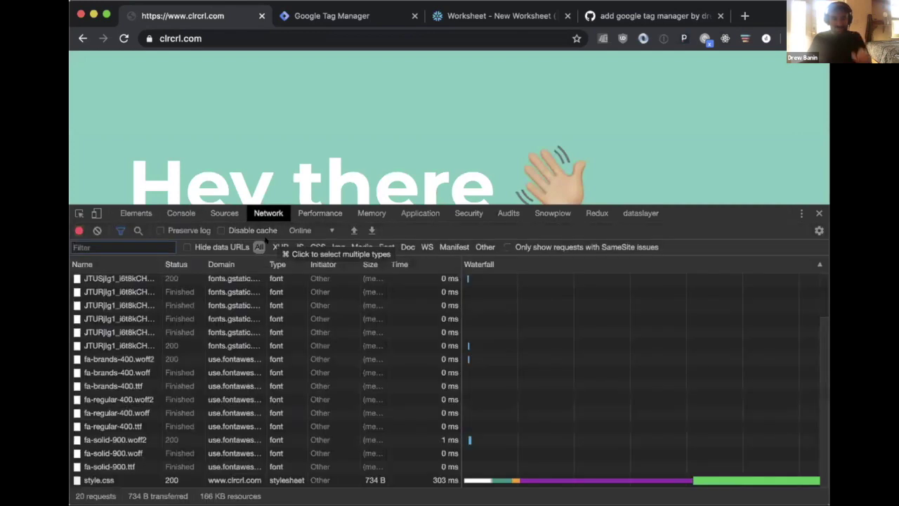
pyautogui.write('tagma')
pyautogui.press('super+r')
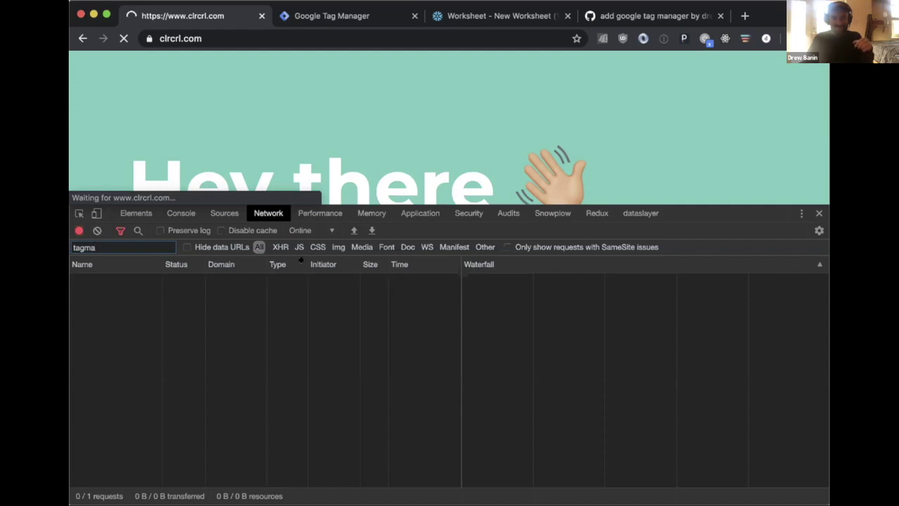
# - Try to load clrcrl.com in a separate browser tab
pyautogui.hotkey('ctrl', 't')
pyautogui.write('clr')
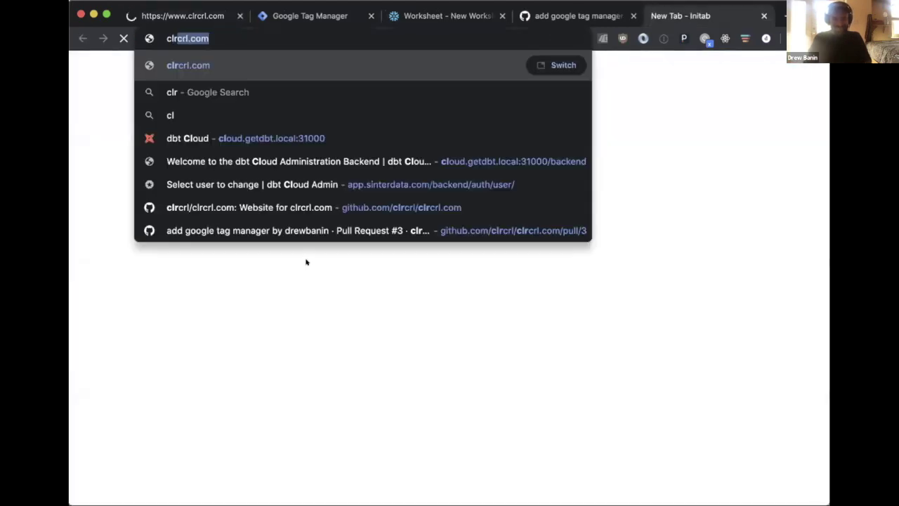
pyautogui.press('Return')
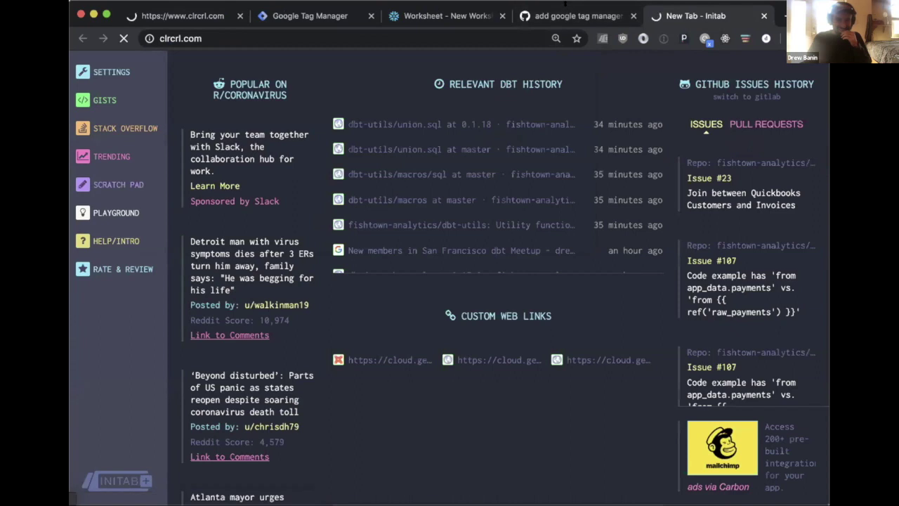
pyautogui.click(764, 15)
pyautogui.click(203, 16)
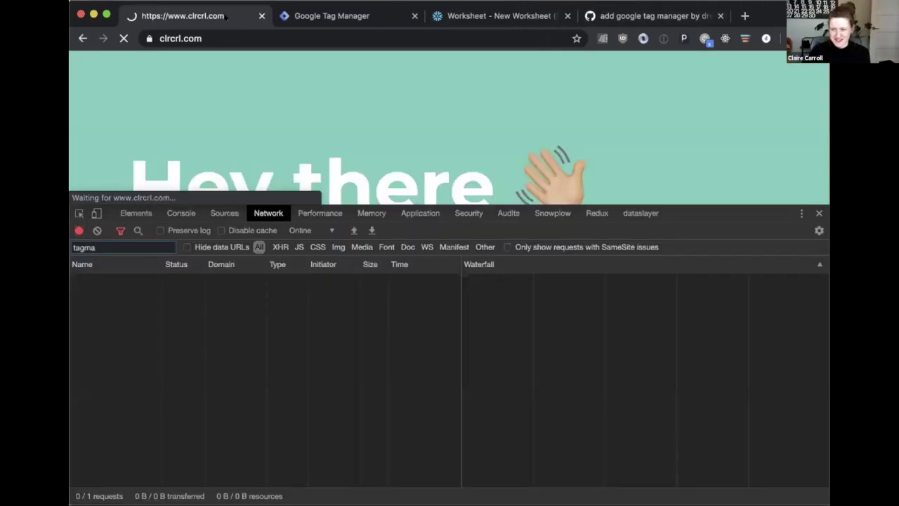
# - Check netlifystatus.com in a new browser tab for service status, system metrics and past incidents
pyautogui.click(745, 16)
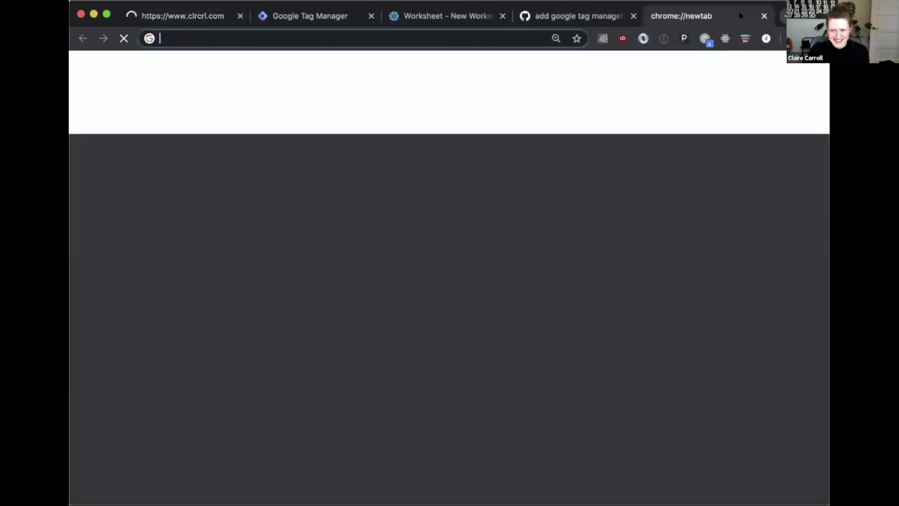
pyautogui.write('netlif')
pyautogui.write('x')
pyautogui.press('BackSpace')
pyautogui.write('ystatus.com')
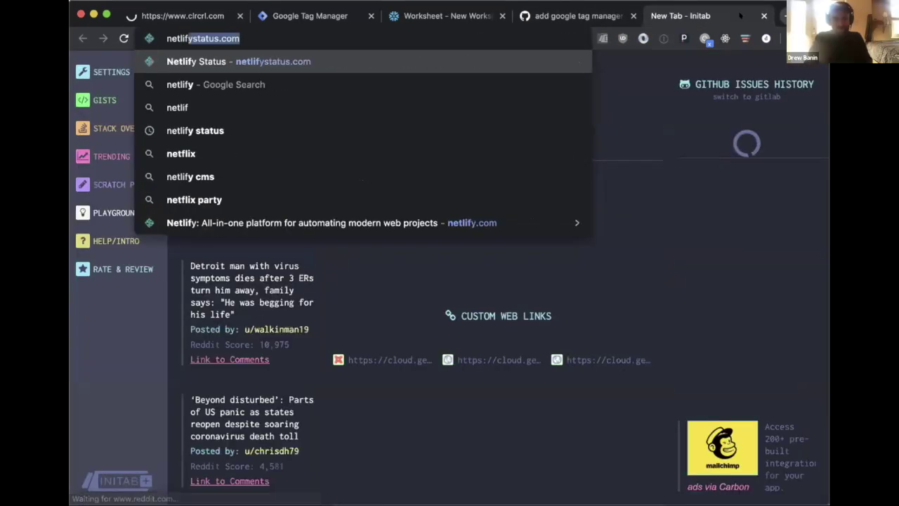
pyautogui.press('Return')
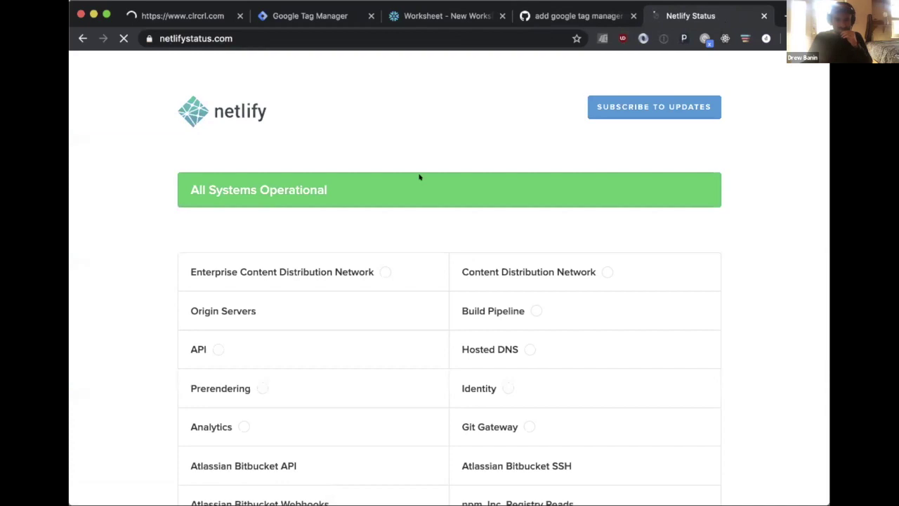
pyautogui.scroll(-8, 419, 176)
pyautogui.scroll(-1, 420, 177)
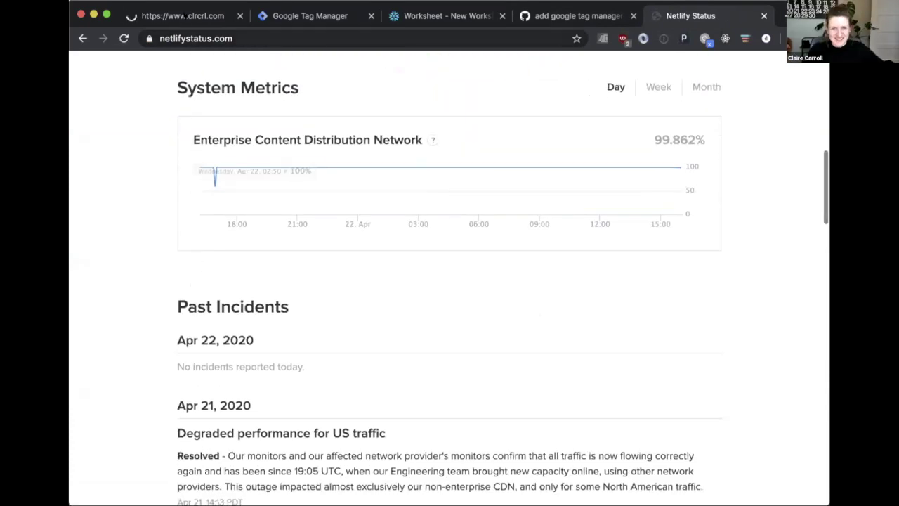
pyautogui.press('super+1')
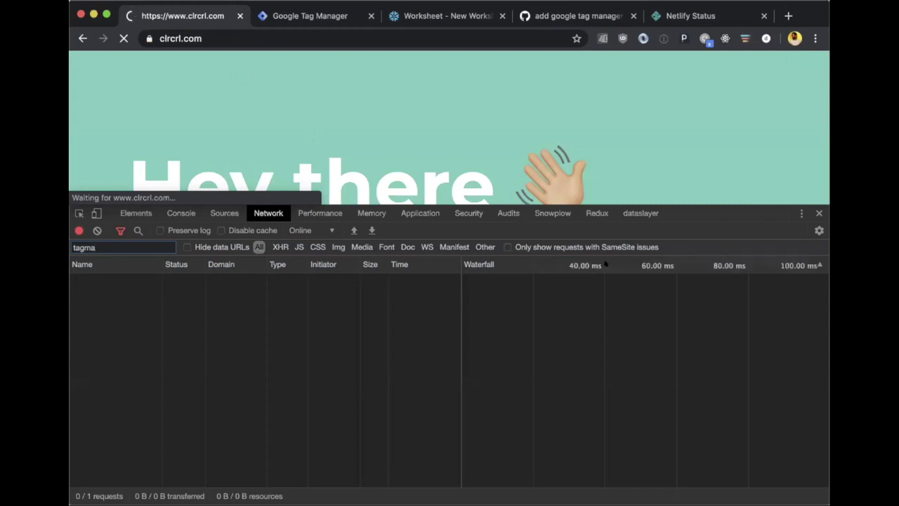
pyautogui.hotkey('ctrl', 'a')
pyautogui.press('BackSpace')
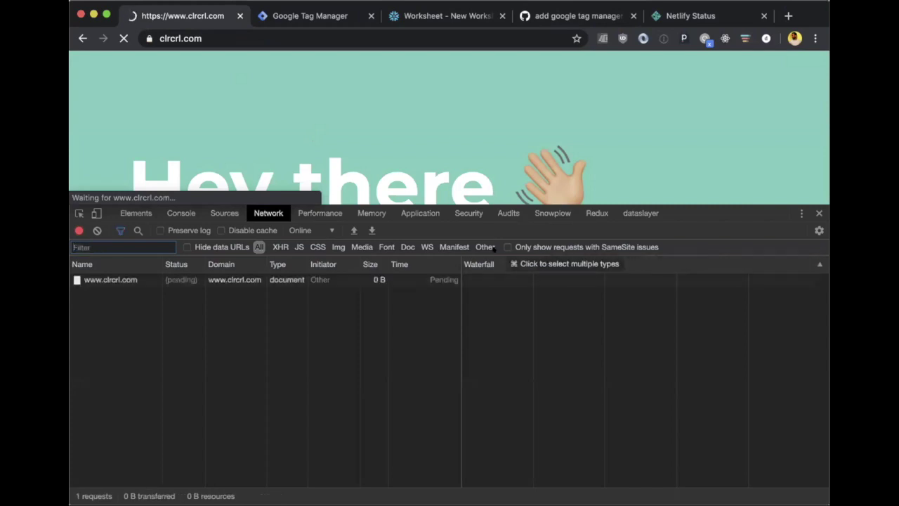
pyautogui.click(119, 280)
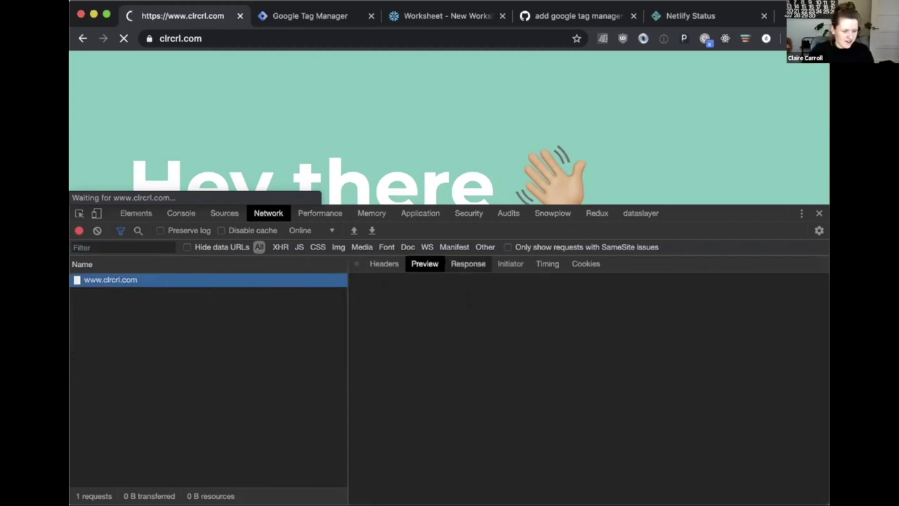
pyautogui.click(468, 263)
pyautogui.click(388, 263)
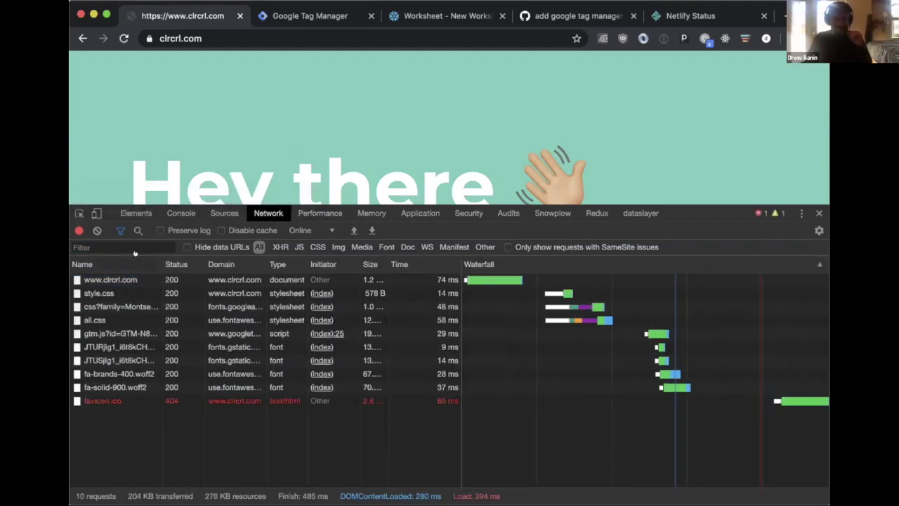
# - Filter the network requests by "tagma" to find the Tag Manager script, and clear the filter again
pyautogui.click(163, 247)
pyautogui.write('tagma')
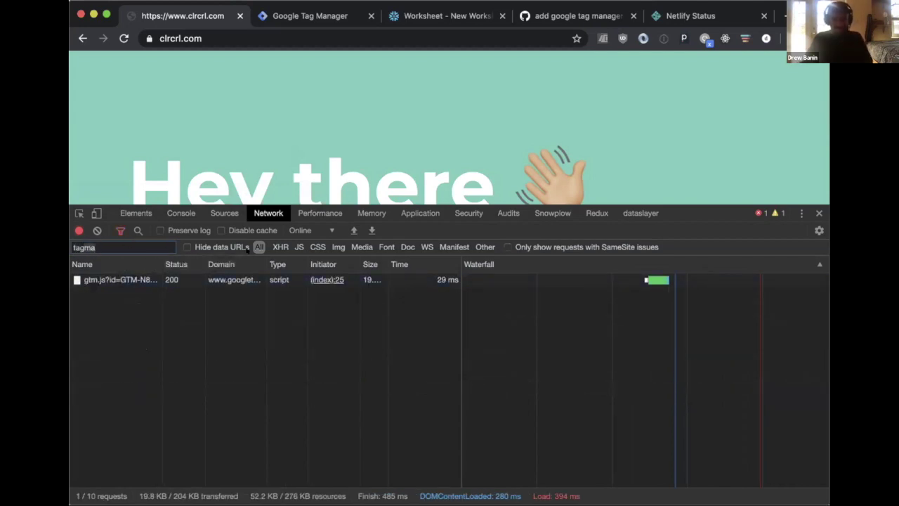
pyautogui.press('BackSpace')
pyautogui.press('BackSpace')
pyautogui.press('BackSpace')
pyautogui.press('BackSpace')
pyautogui.press('BackSpace')
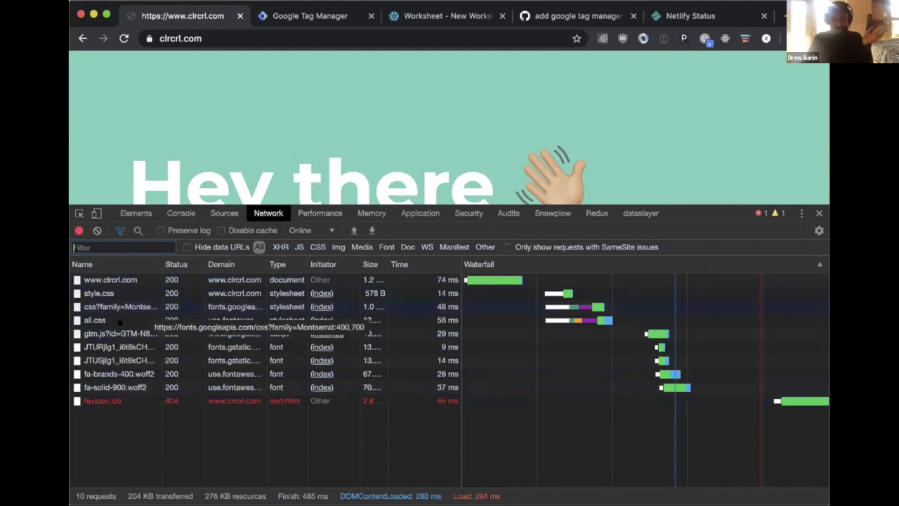
pyautogui.click(128, 279)
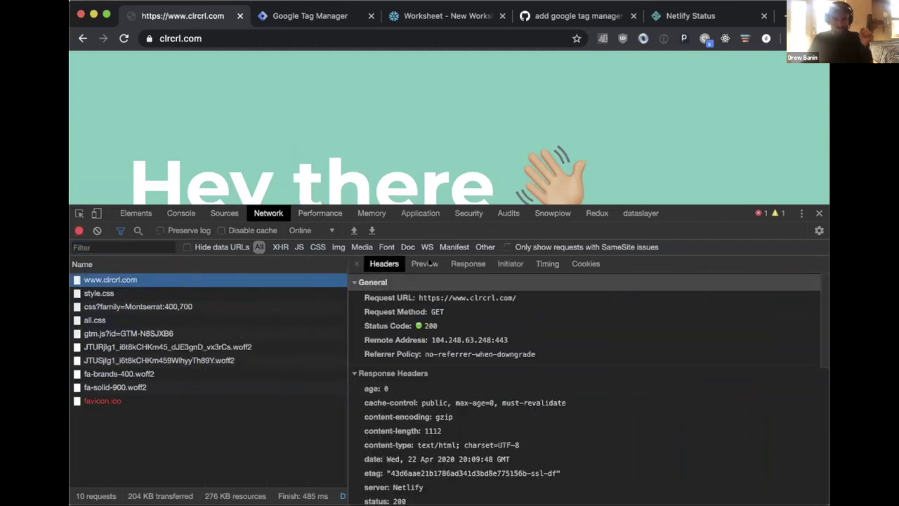
pyautogui.click(425, 264)
pyautogui.click(146, 293)
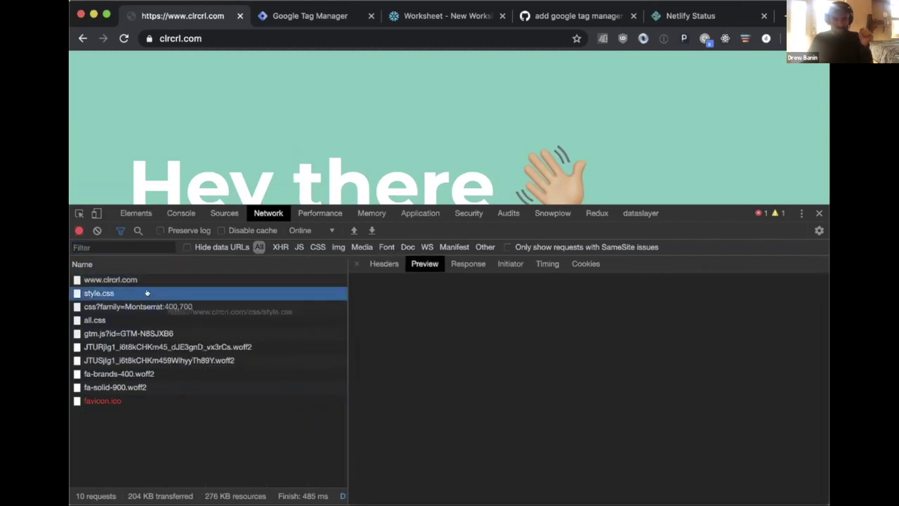
pyautogui.scroll(-3, 447, 324)
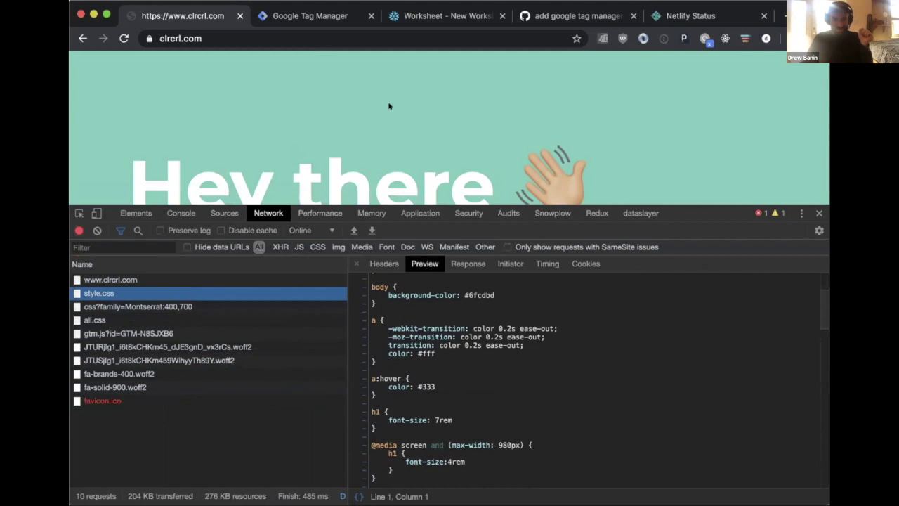
# - Examine the headers of the gtm.js request, including its request URL
pyautogui.click(126, 327)
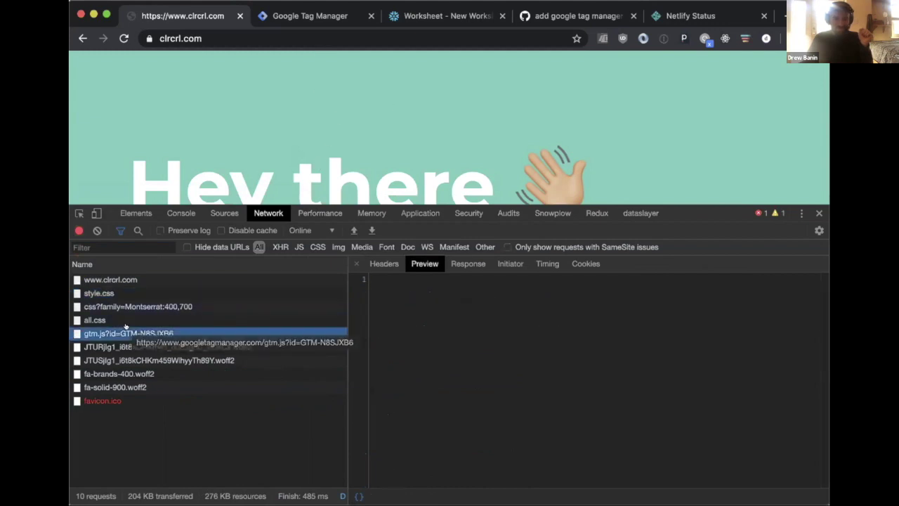
pyautogui.click(384, 264)
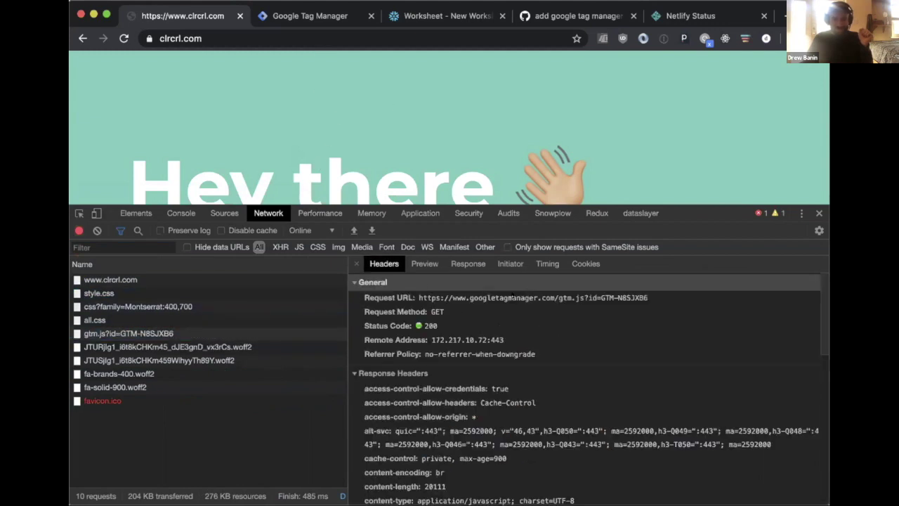
pyautogui.click(521, 299)
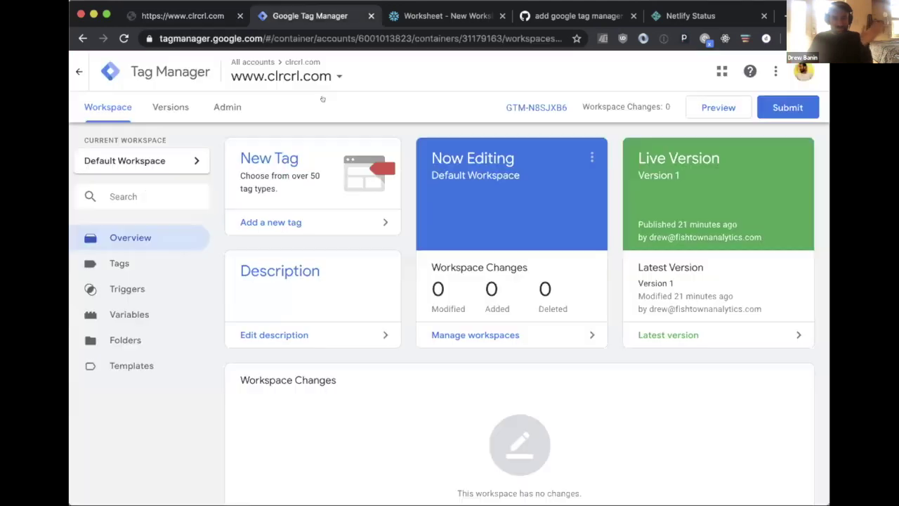
pyautogui.click(309, 15)
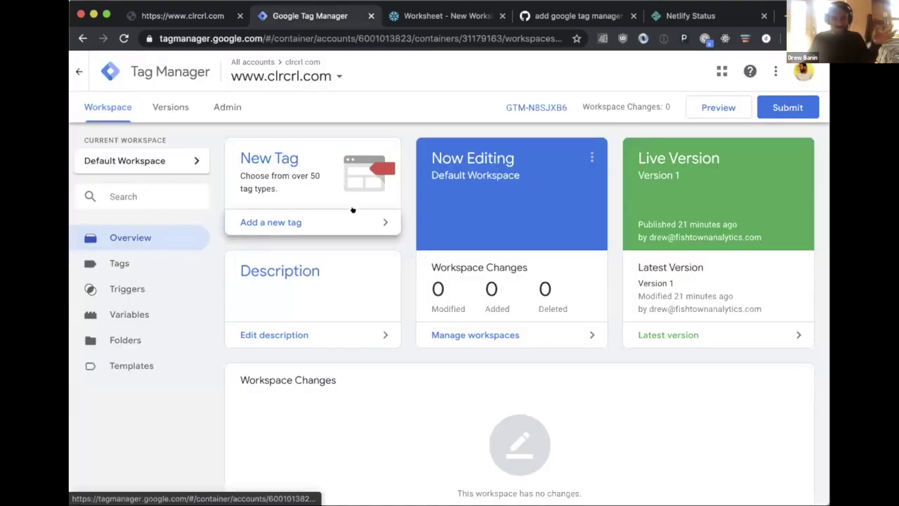
pyautogui.scroll(-1, 403, 218)
pyautogui.scroll(-2, 402, 218)
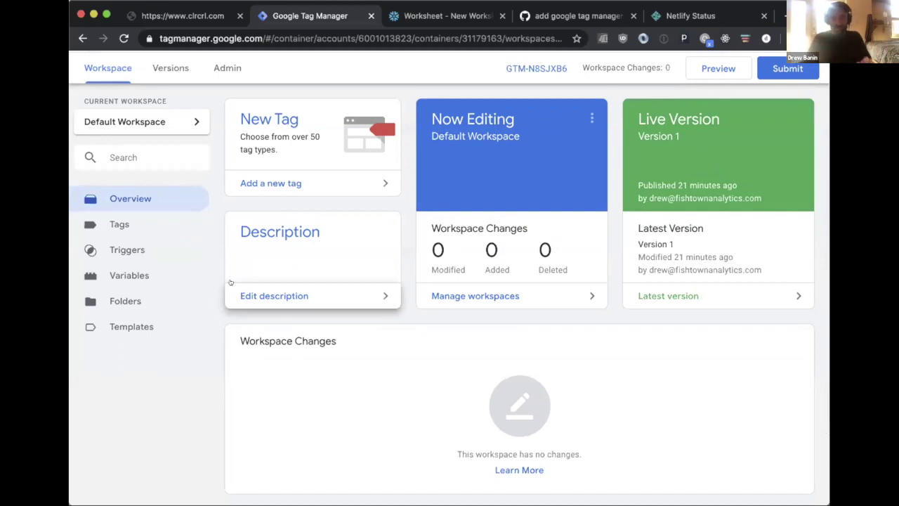
pyautogui.click(121, 225)
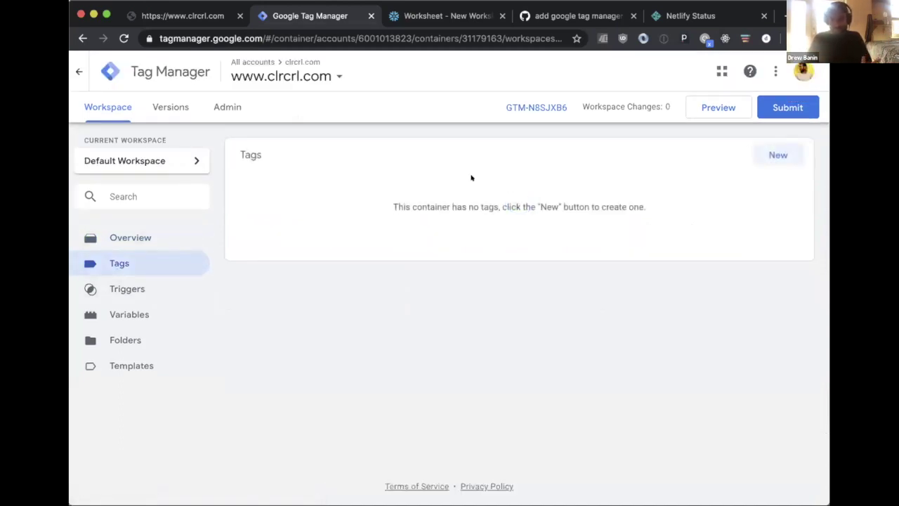
pyautogui.click(777, 155)
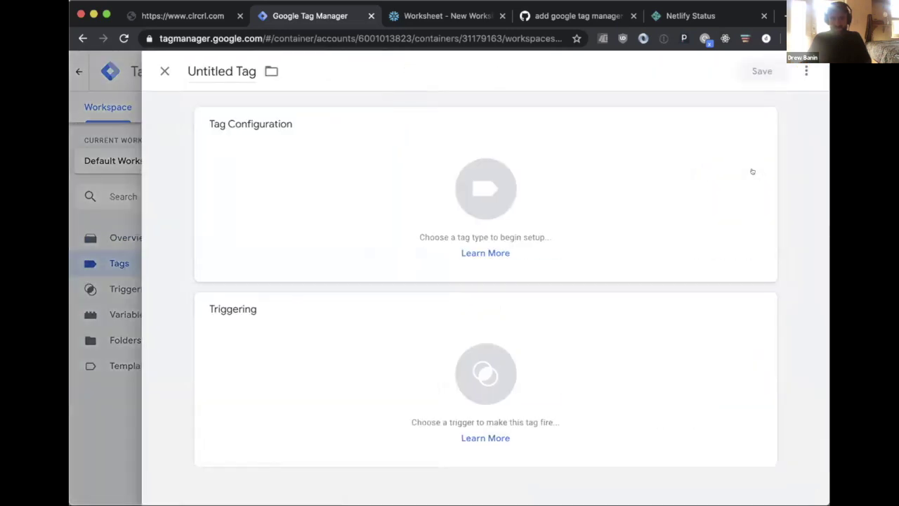
# - Rename the untitled tag as "Snowplow Tracker"
pyautogui.click(213, 70)
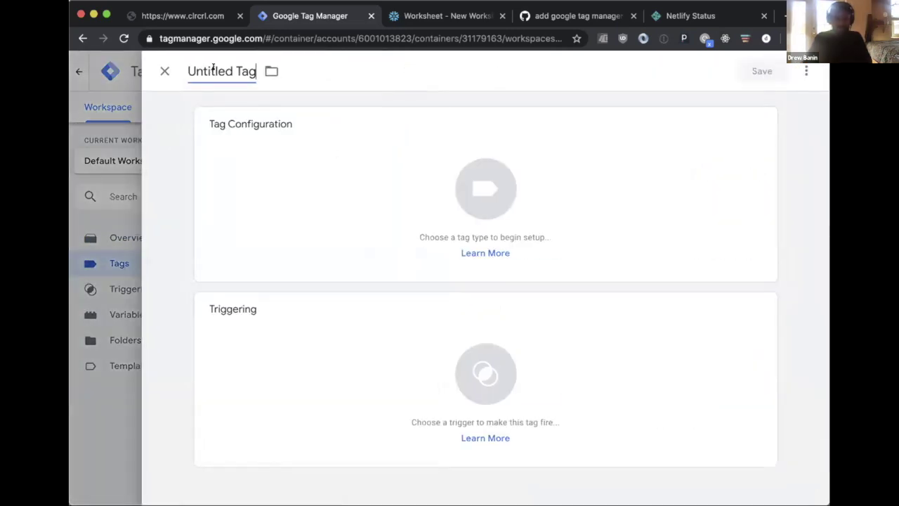
pyautogui.press('super+a')
pyautogui.press('BackSpace')
pyautogui.write('Snowplwo')
pyautogui.press('BackSpace')
pyautogui.press('BackSpace')
pyautogui.write('ow Tracker')
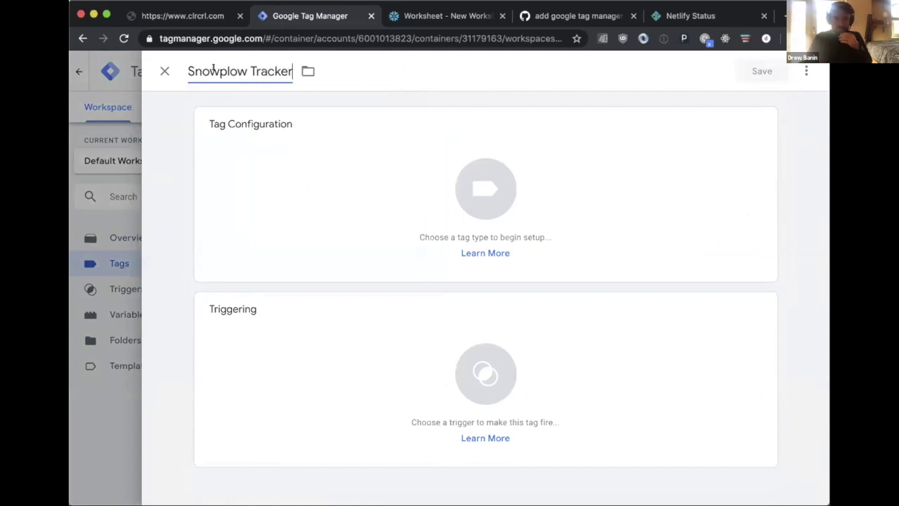
# - Set the tag type of the Snowplow Tracker tag to Custom HTML
pyautogui.click(231, 171)
pyautogui.scroll(-4, 519, 211)
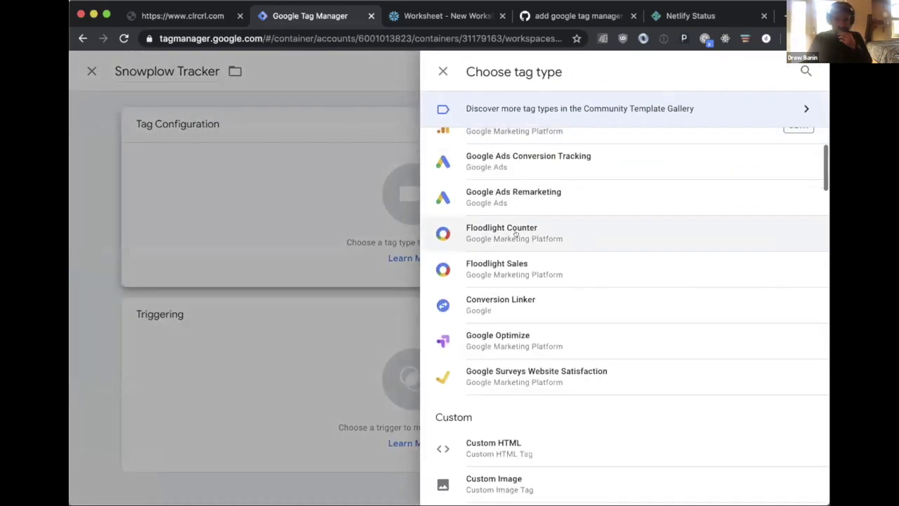
pyautogui.scroll(-2, 517, 316)
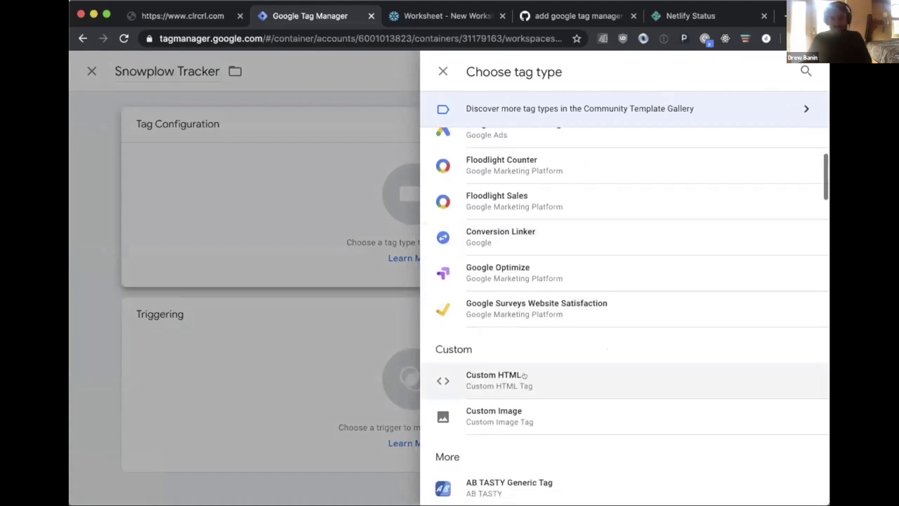
pyautogui.scroll(3, 527, 351)
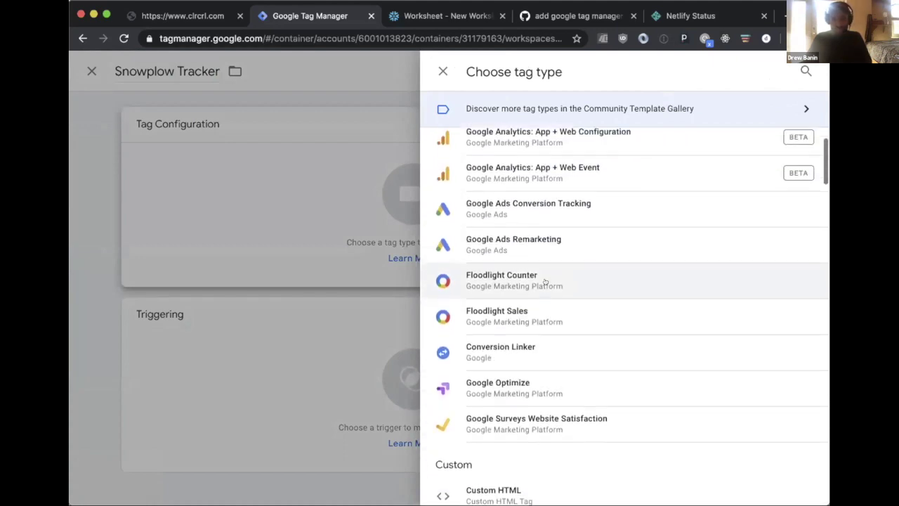
pyautogui.scroll(-3, 543, 281)
pyautogui.scroll(-3, 543, 281)
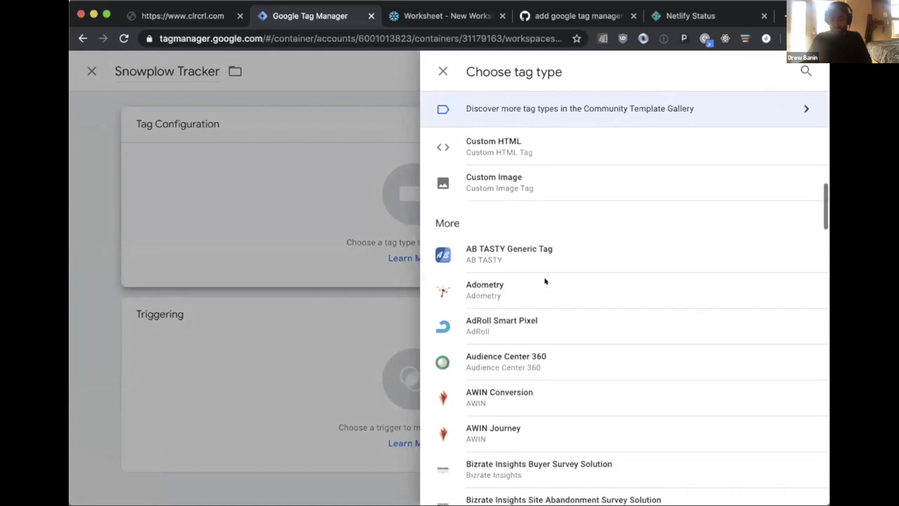
pyautogui.scroll(1, 544, 281)
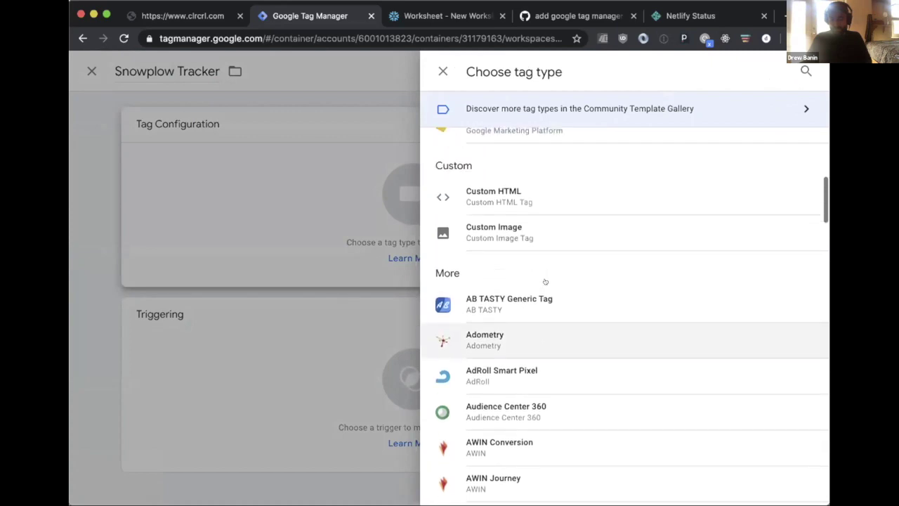
pyautogui.click(521, 199)
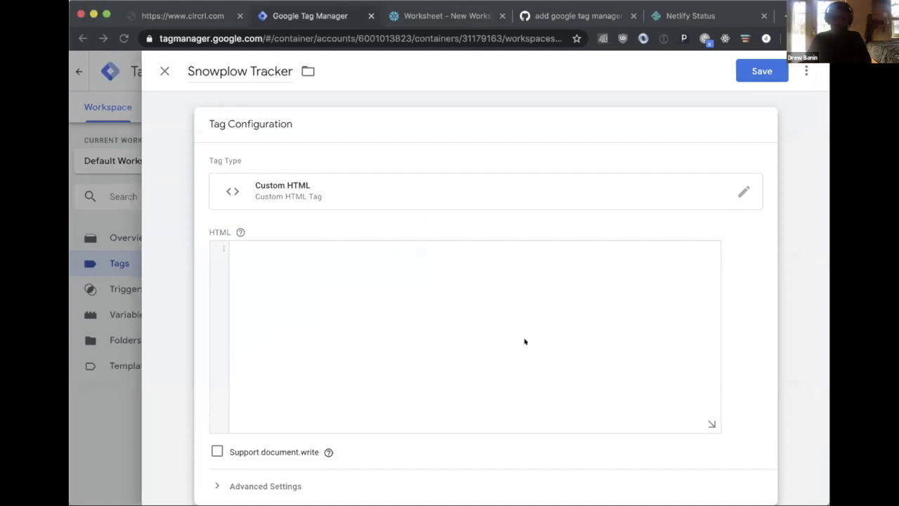
# - Insert the Snowplow tracking script as the tag's HTML, with collector_url 'fishtownanalytics.sinter-collect.com', appId 'clrcrl.com' and a trackPageView call
pyautogui.click(561, 355)
pyautogui.write("<script type='text/javascript'>     var collector_url = 'fishtownanalytics.sinter-collect.com';     ;(function(p,l,o,w,i,n,g){if(!p[i]){p.GlobalSnowplowNamespace=p.GlobalSnowplowNamespace||[];     p.GlobalSnowplowNamespace.push(i);p[i]=function(){(p[i].q=p[i].q||[]).push(arguments)     };p[i].q=p[i].q||[];n=l.createElement(o);g=l.getElementsByTagName(o)[0];n.async=1;     n.src=w;g.parentNode.insertBefore(n,g)}}(window,document,'script','//d1fc8wv8zag5ca.cloudfront.net/2.10.2/sp.js','snowplow'));      window.snowplow('newTracker', 'cf', collector_url, {       appId: 'clrcrl.com',       contexts: {           webPage: true       }     });      window.snowplow('trackPageView'); </script>")
pyautogui.scroll(-2, 562, 355)
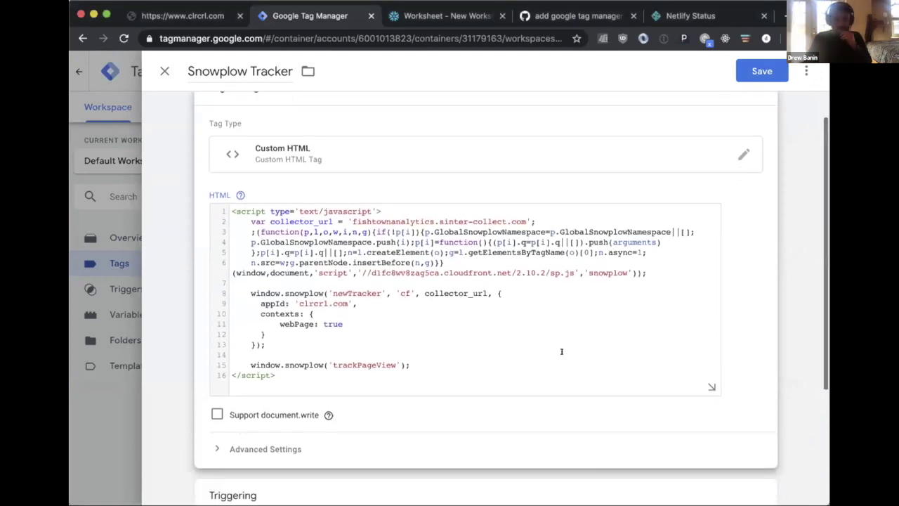
pyautogui.scroll(-3, 562, 352)
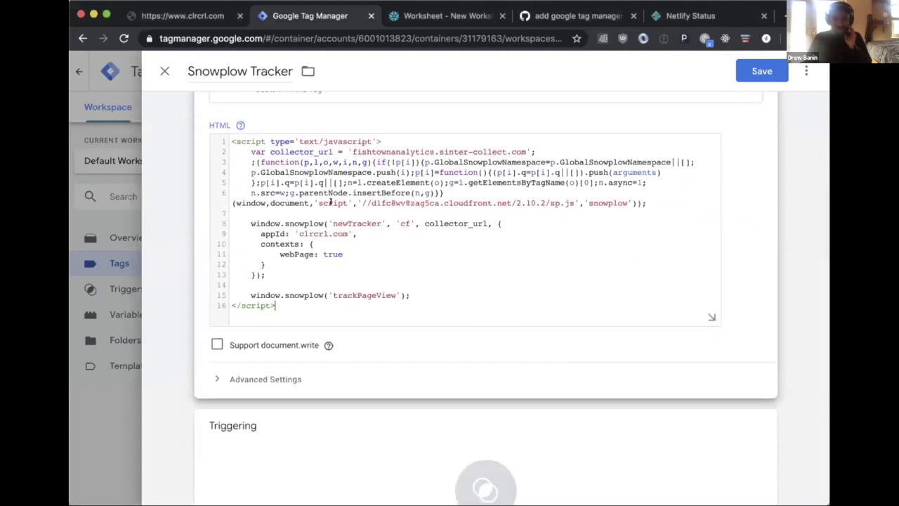
# - Set the Snowplow loader function apart from the surrounding code by adding a blank line before it and another after it
pyautogui.press('Return')
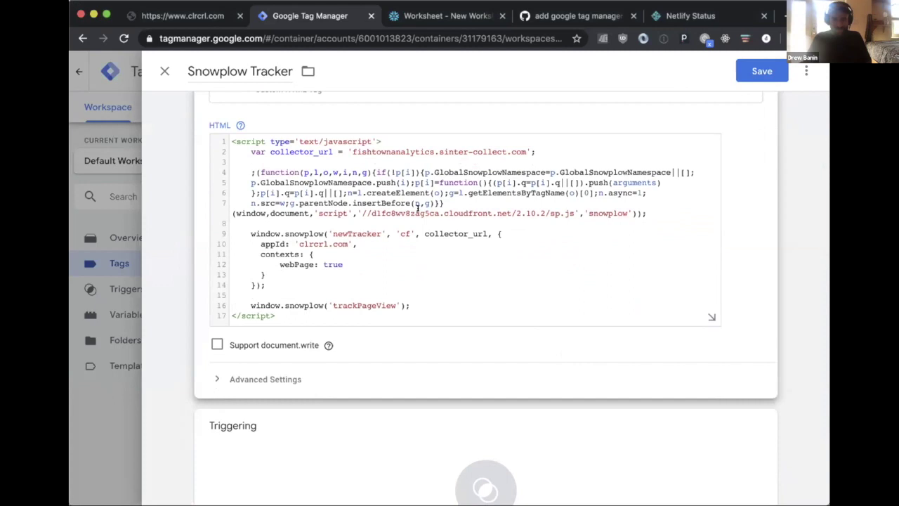
pyautogui.press('Return')
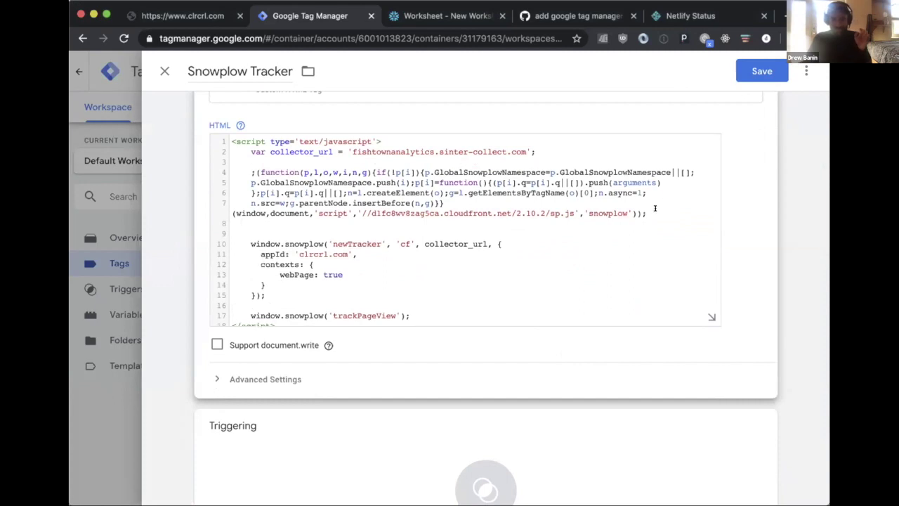
pyautogui.press('Up')
# - Open the cloudfront.net/2.10.2/sp.js address from the loader function in a new browser tab and look through the script's source
pyautogui.moveTo(645, 212); pyautogui.dragTo(243, 161)
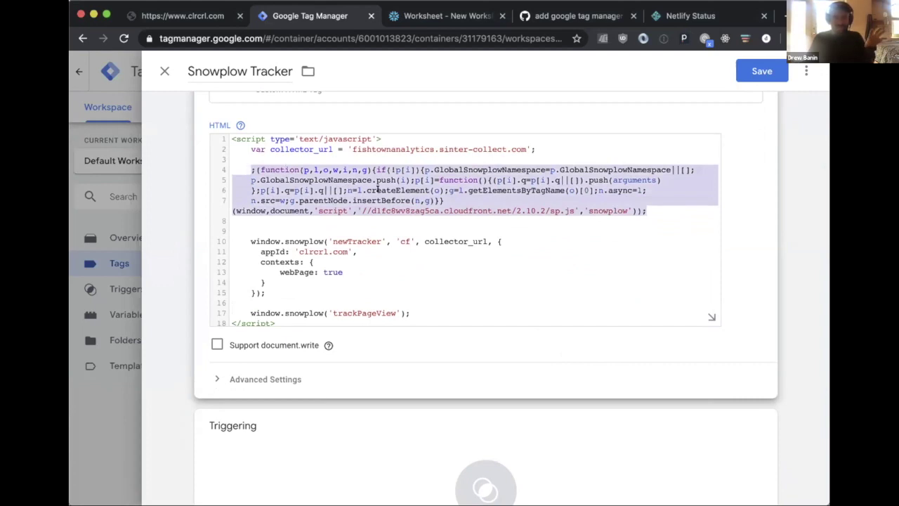
pyautogui.click(361, 201)
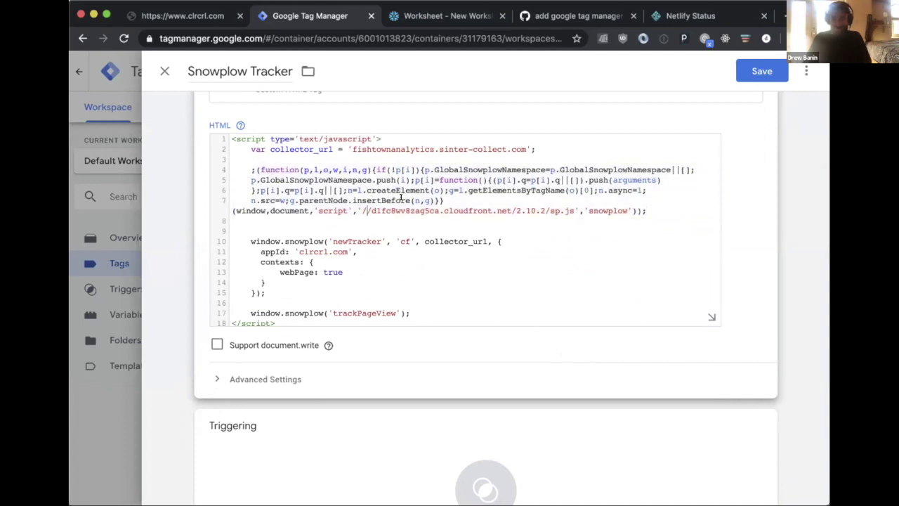
pyautogui.moveTo(371, 210); pyautogui.dragTo(497, 210)
pyautogui.moveTo(525, 211); pyautogui.dragTo(575, 211)
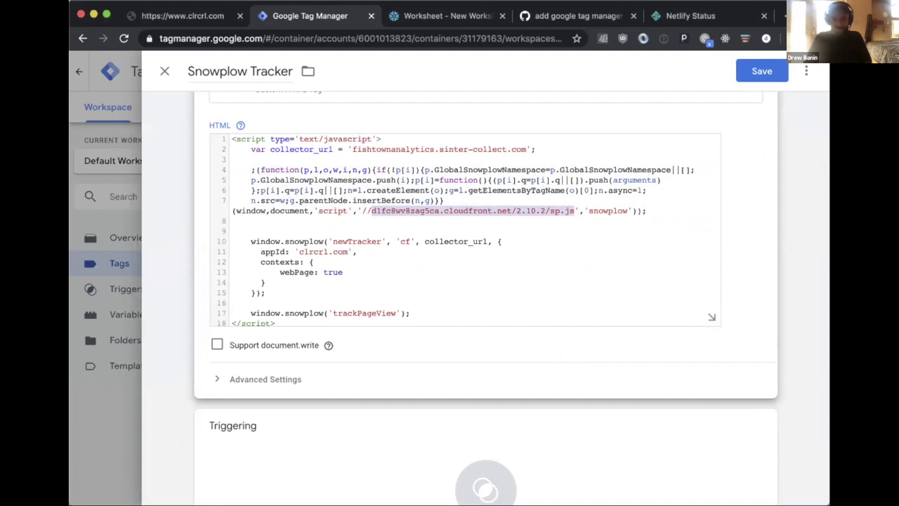
pyautogui.hotkey('ctrl', 'c')
pyautogui.hotkey('ctrl', 't')
pyautogui.hotkey('ctrl', 'v')
pyautogui.press('Return')
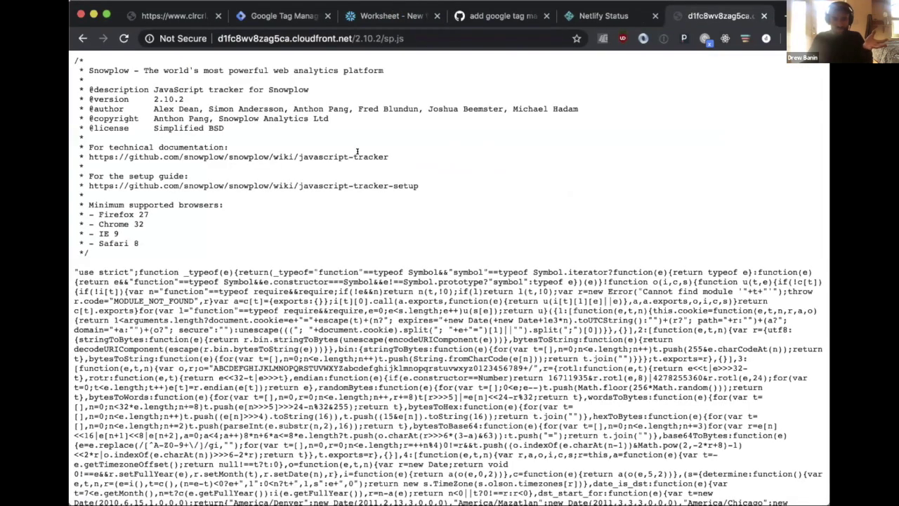
pyautogui.scroll(-10, 357, 151)
pyautogui.scroll(-10, 357, 151)
pyautogui.scroll(-10, 357, 151)
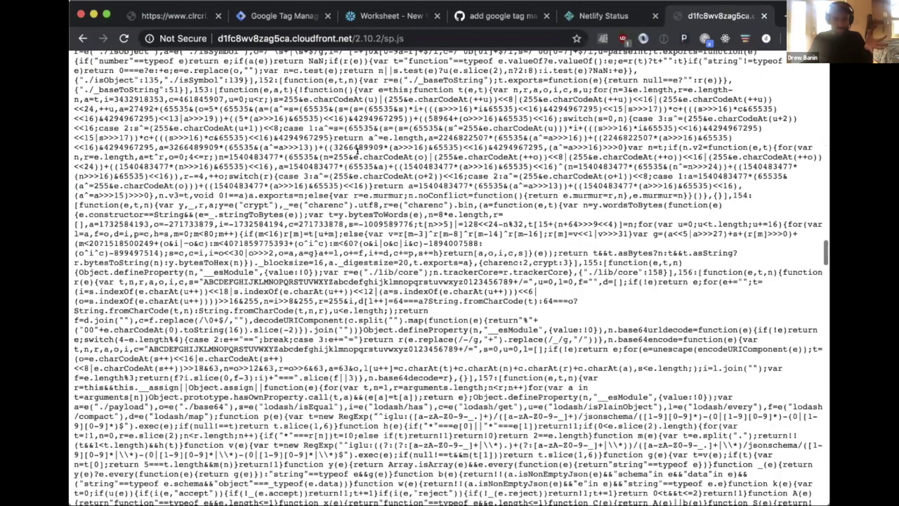
pyautogui.scroll(-10, 450, 281)
# - Return to the Snowplow Tracker tag and examine the loader function and the version number in its sp.js address
pyautogui.click(281, 15)
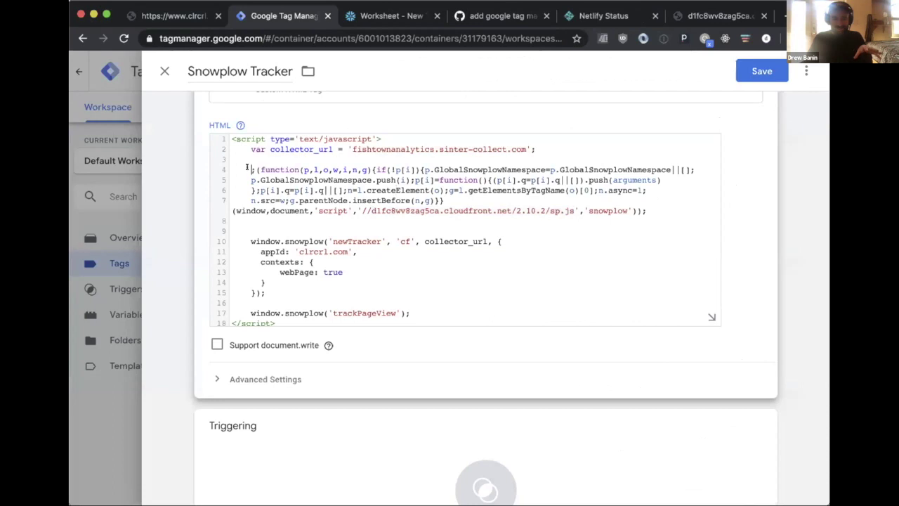
pyautogui.moveTo(250, 169); pyautogui.dragTo(644, 210)
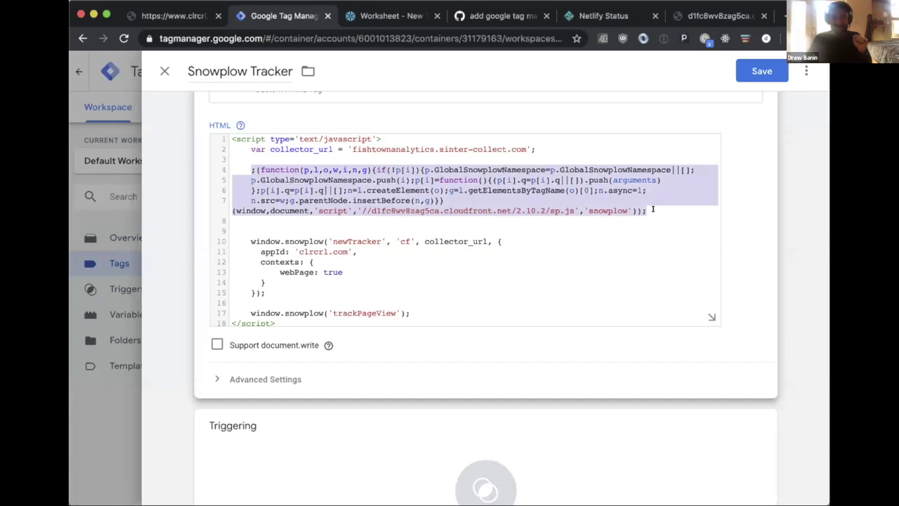
pyautogui.click(420, 188)
pyautogui.moveTo(247, 169); pyautogui.dragTo(460, 200)
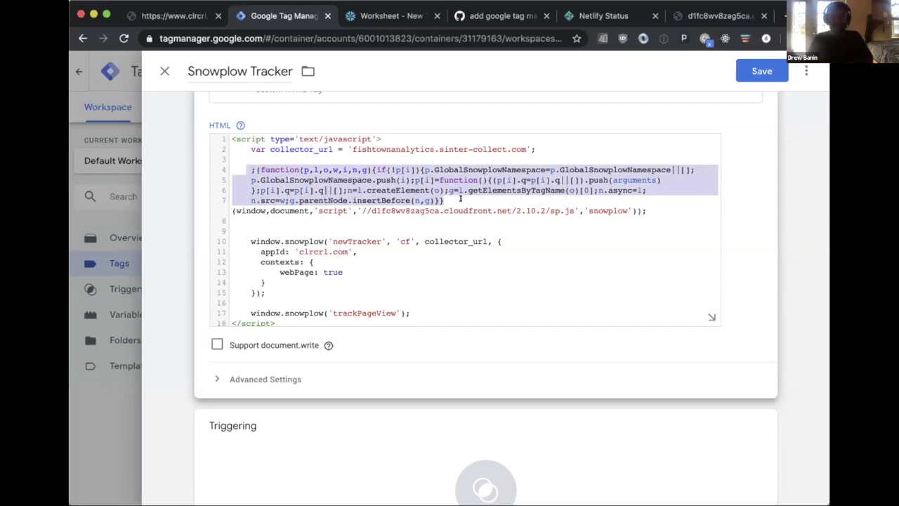
pyautogui.scroll(-1, 421, 189)
pyautogui.click(449, 190)
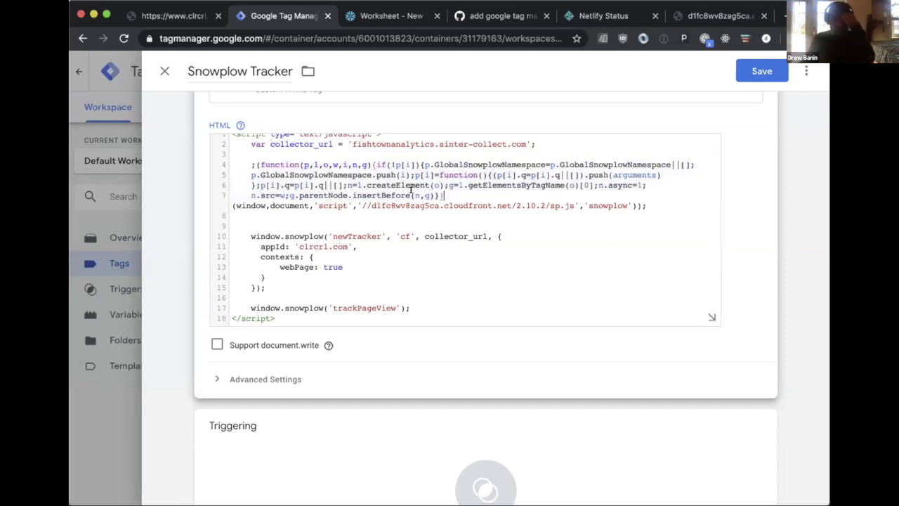
pyautogui.moveTo(444, 196); pyautogui.dragTo(254, 160)
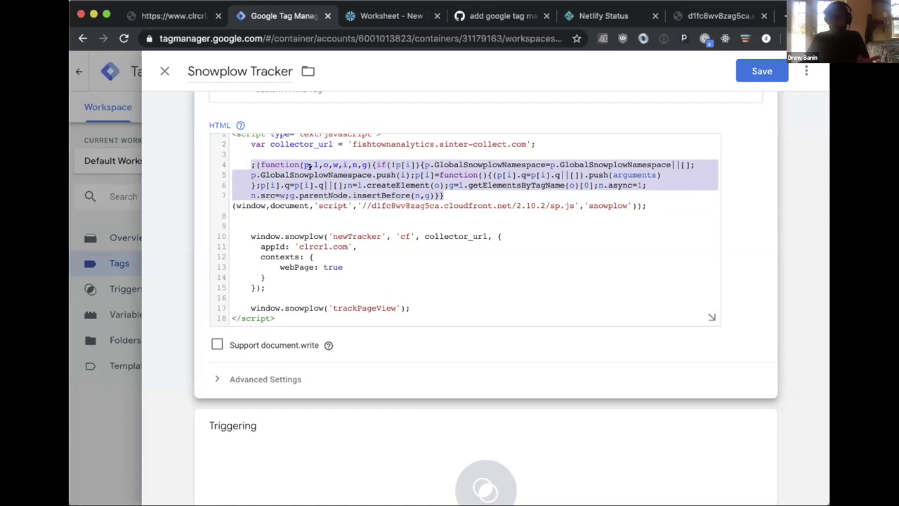
pyautogui.press('super+Tab')
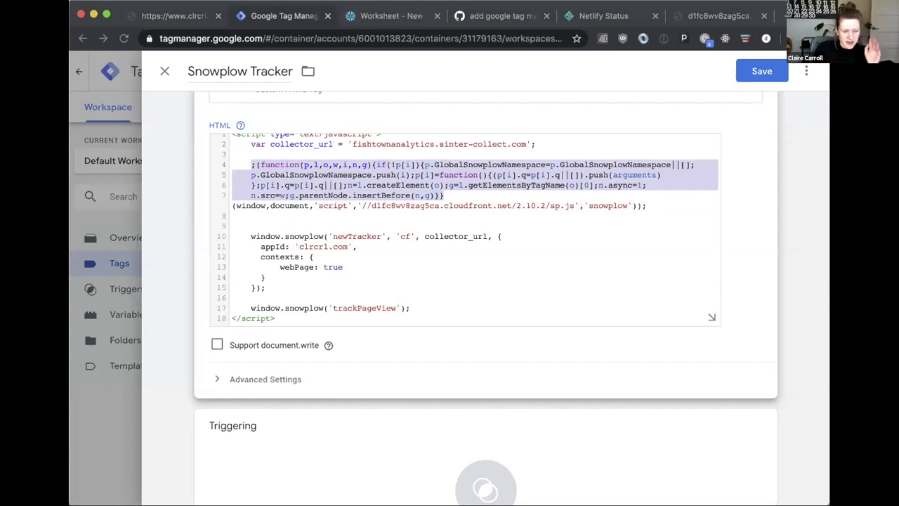
pyautogui.click(621, 206)
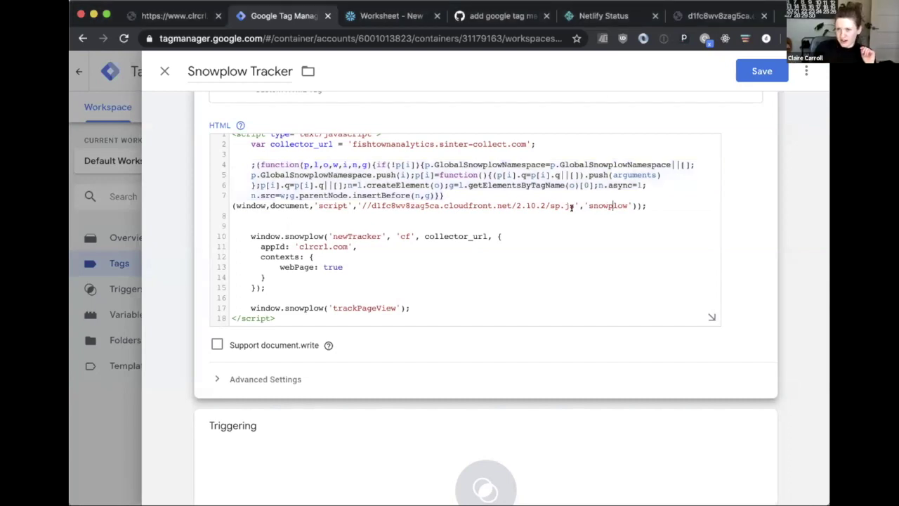
pyautogui.moveTo(516, 205); pyautogui.dragTo(541, 209)
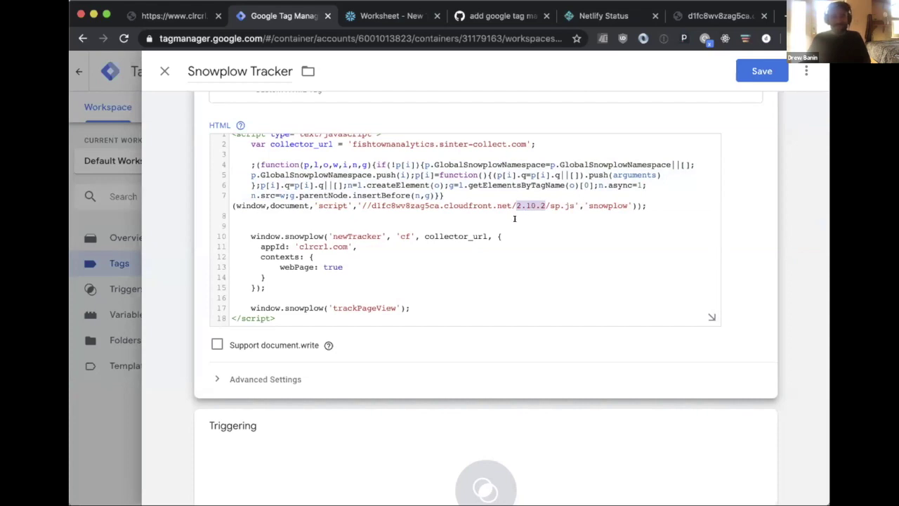
# - Examine the window.snowplow 'newTracker' call in the tag's HTML, including its 'cf' and collector_url arguments
pyautogui.scroll(-1, 514, 219)
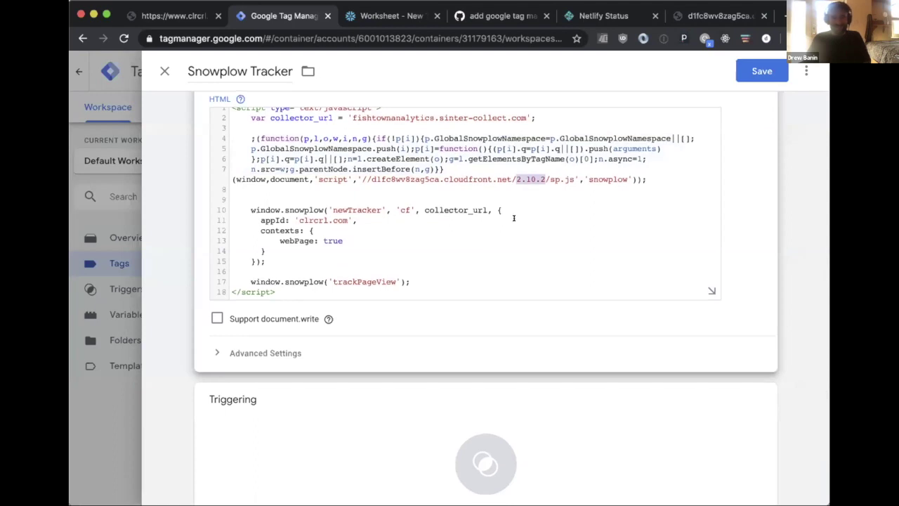
pyautogui.scroll(-1, 514, 218)
pyautogui.scroll(1, 514, 219)
pyautogui.click(404, 207)
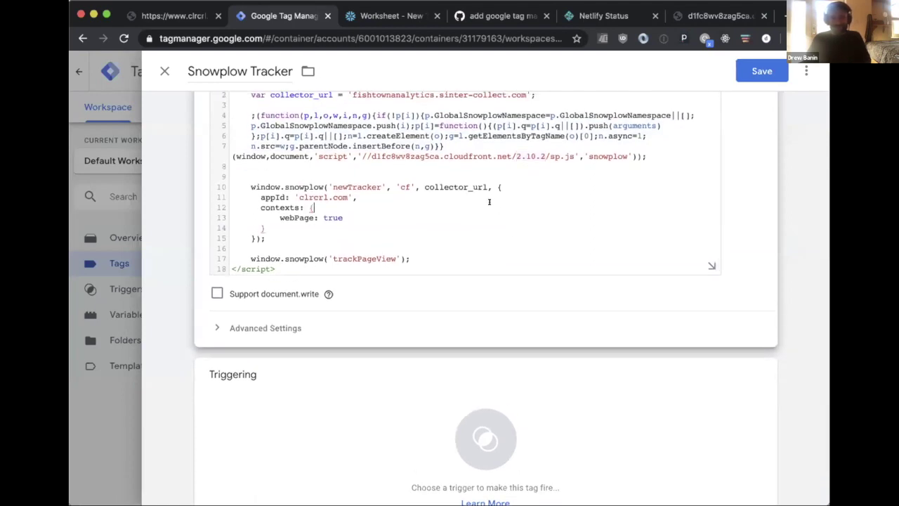
pyautogui.scroll(-1, 404, 197)
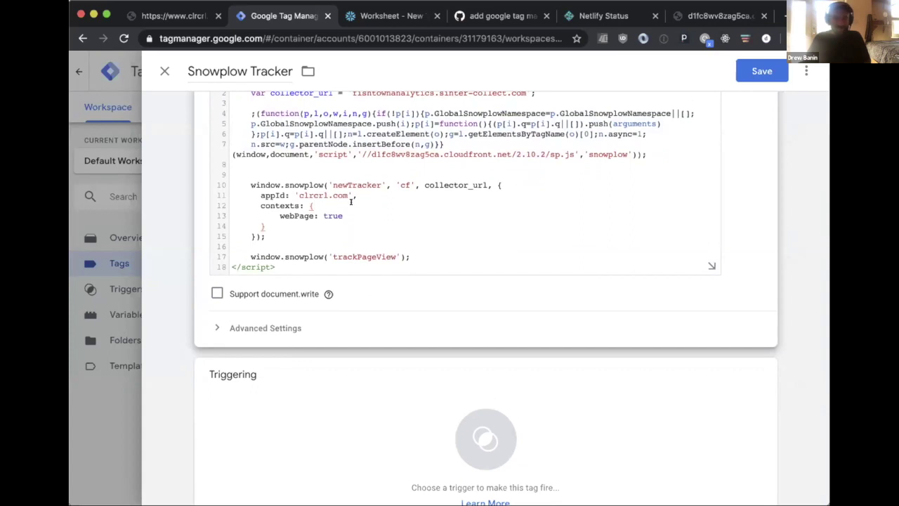
pyautogui.moveTo(246, 185); pyautogui.dragTo(318, 180)
pyautogui.doubleClick(340, 185)
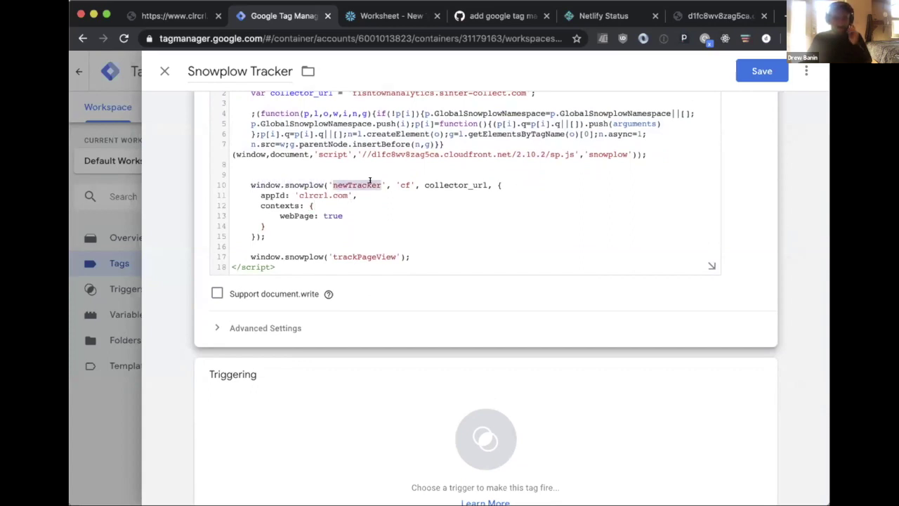
pyautogui.doubleClick(402, 184)
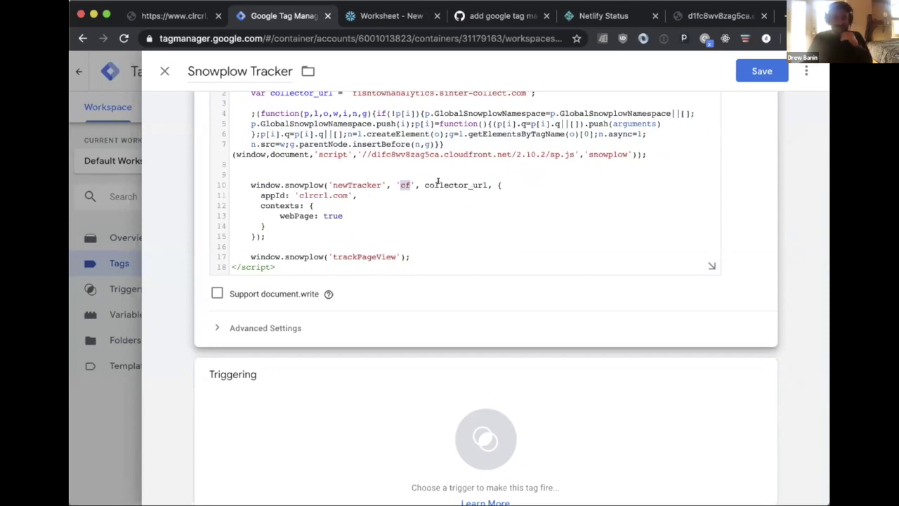
pyautogui.doubleClick(438, 185)
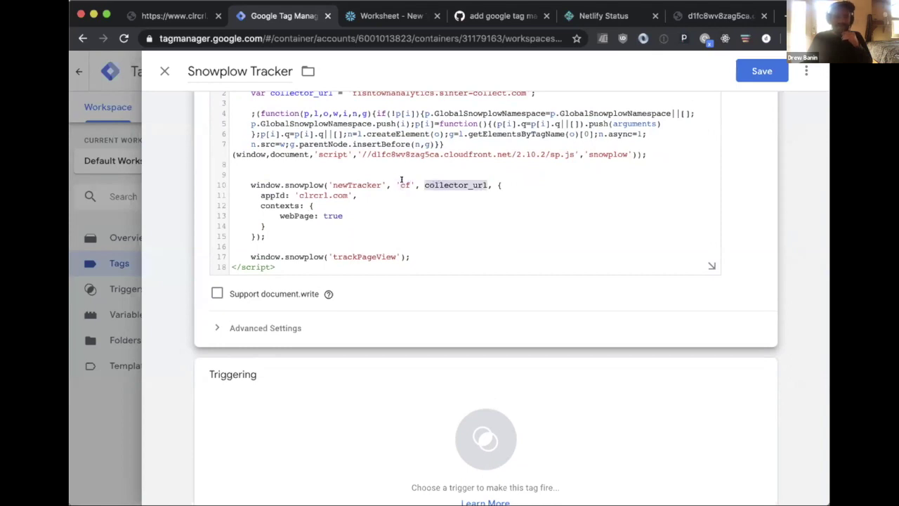
pyautogui.doubleClick(399, 180)
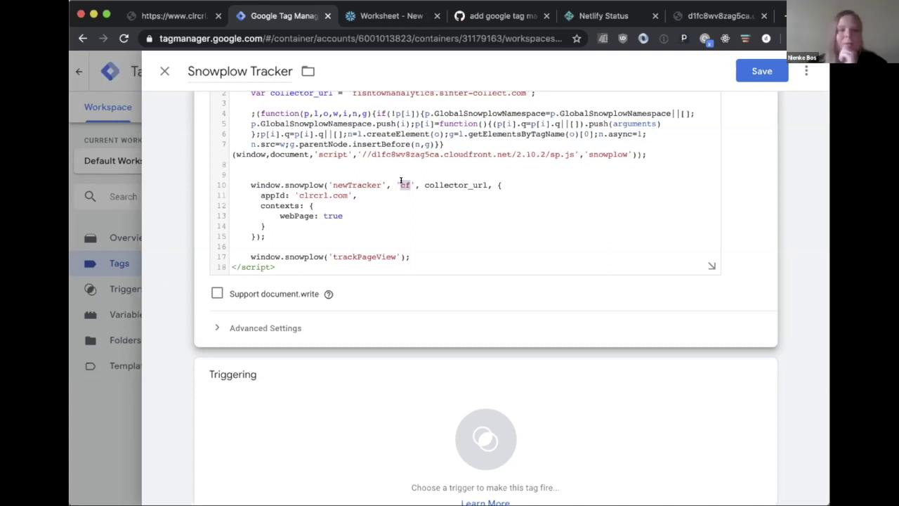
pyautogui.click(404, 182)
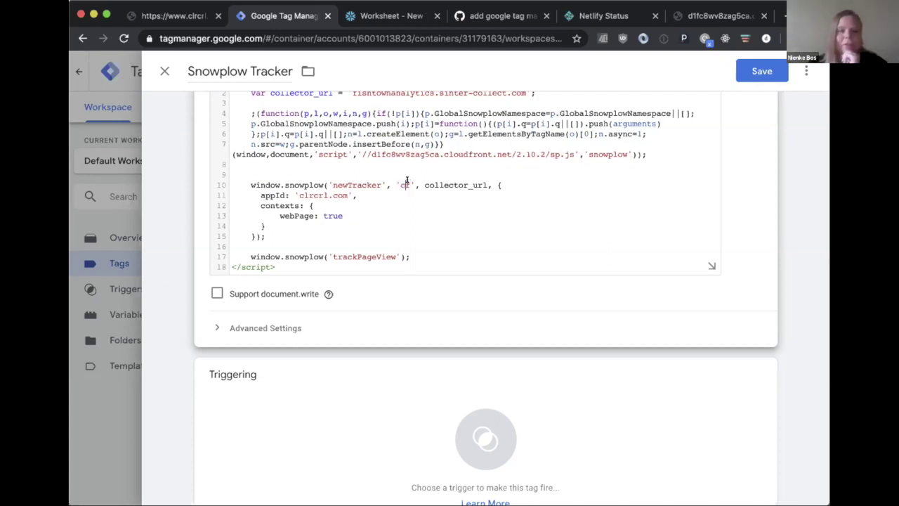
pyautogui.scroll(-1, 405, 180)
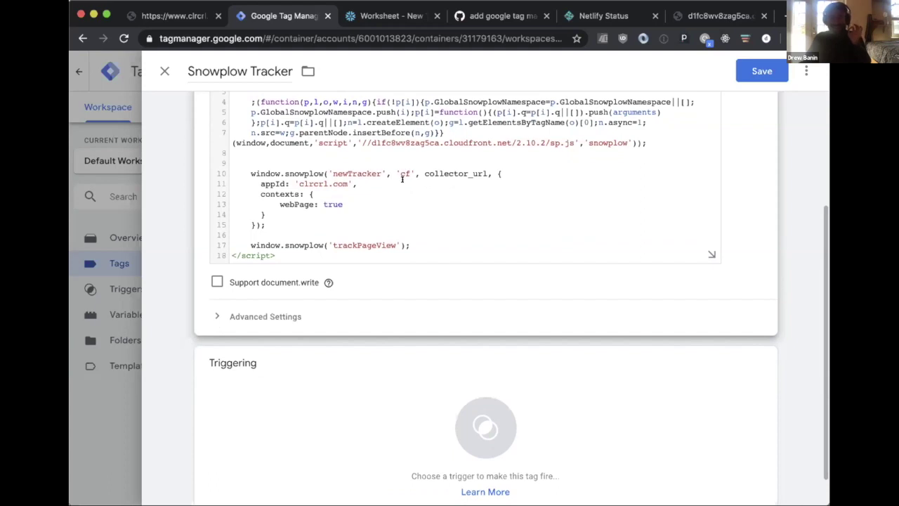
pyautogui.click(401, 168)
pyautogui.doubleClick(401, 168)
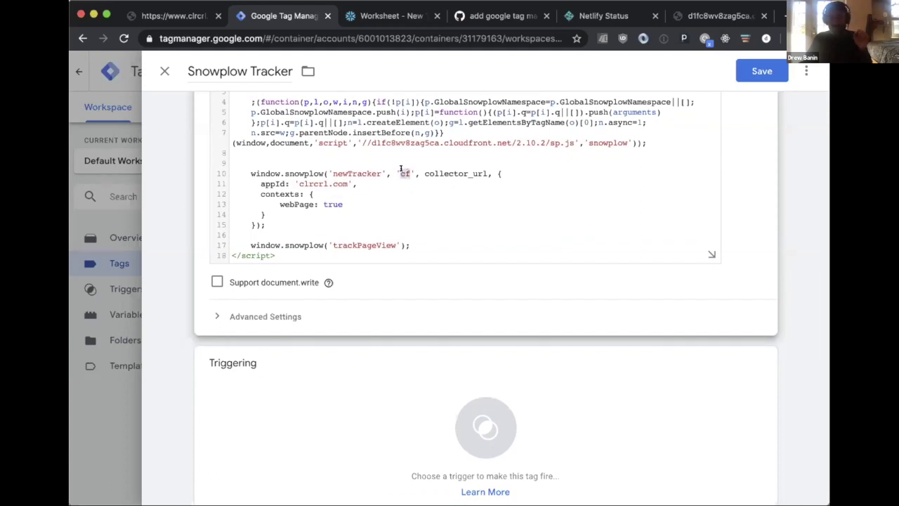
# - Highlight the collector_url argument in the newTracker call, switch to the clrcrl.com page and close its developer tools
pyautogui.moveTo(424, 173); pyautogui.dragTo(483, 170)
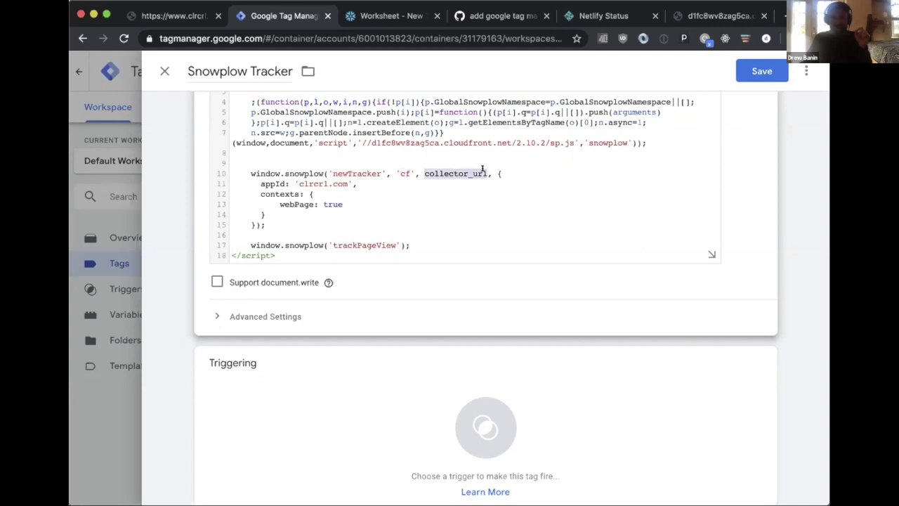
pyautogui.click(174, 15)
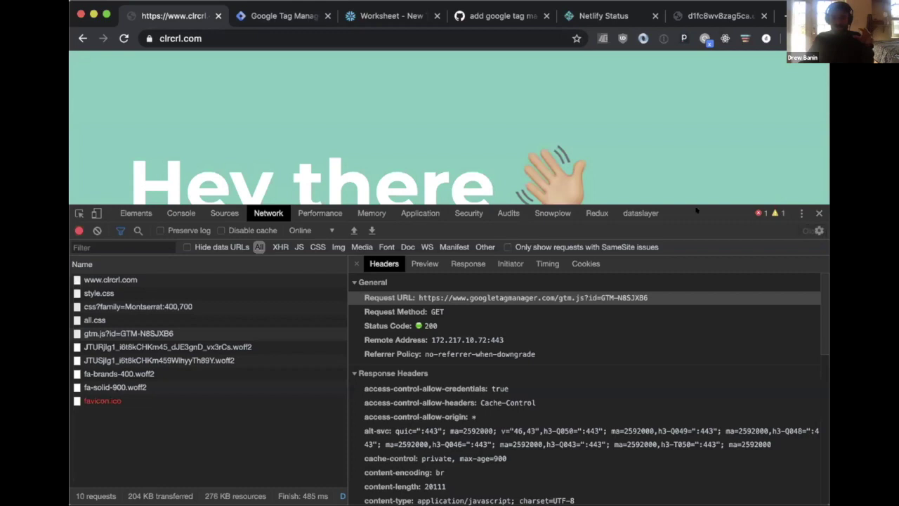
pyautogui.click(819, 213)
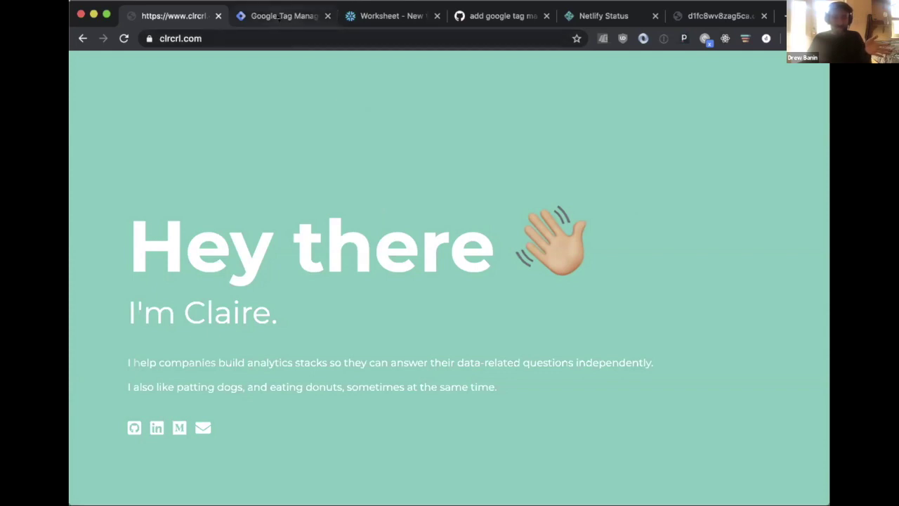
# - Return to the Snowplow Tracker tag and examine the collector_url argument of its 'newTracker' call
pyautogui.click(278, 18)
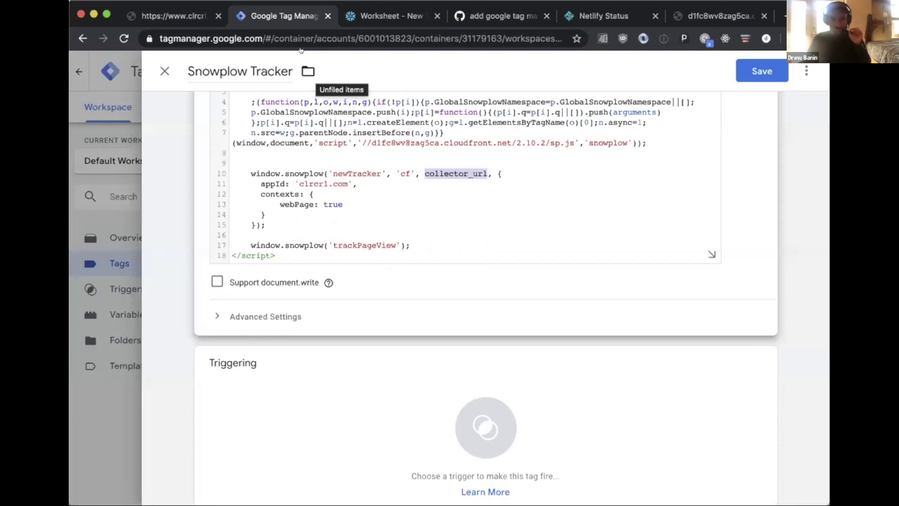
pyautogui.click(401, 188)
pyautogui.doubleClick(448, 173)
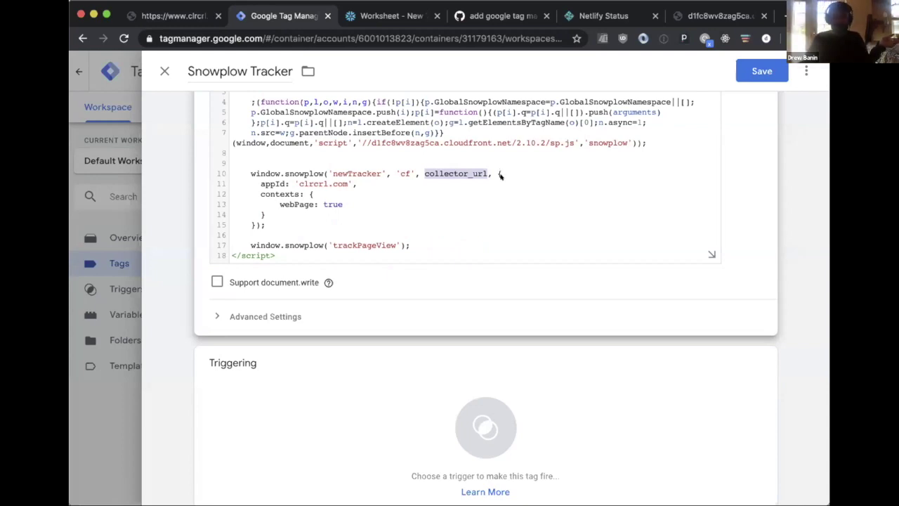
pyautogui.click(474, 175)
pyautogui.doubleClick(471, 172)
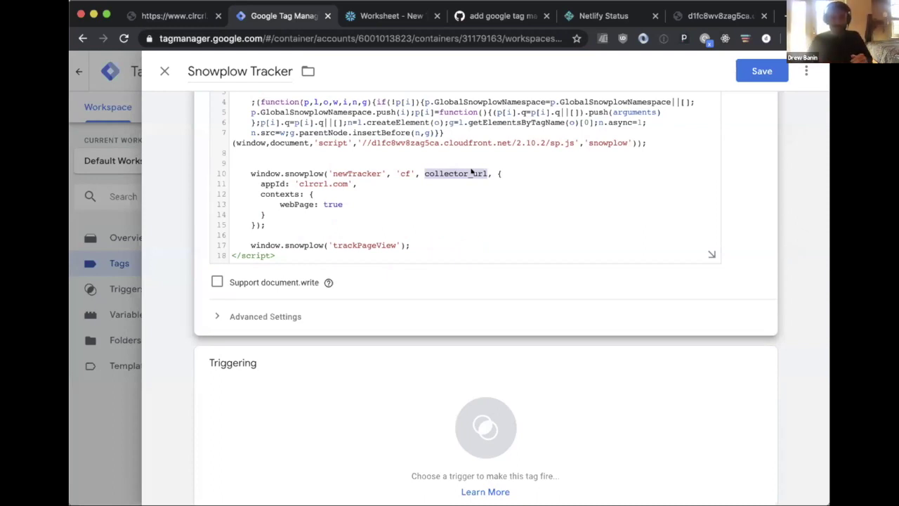
pyautogui.click(443, 161)
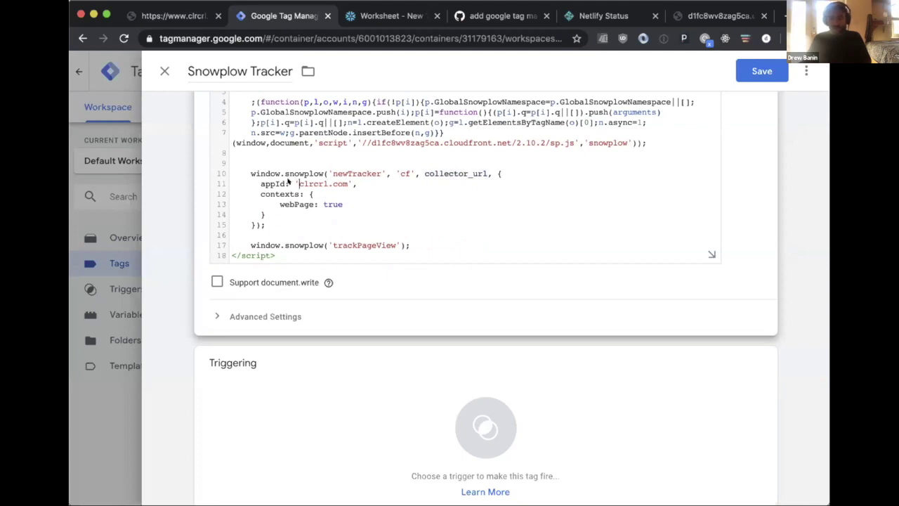
# - Examine the appId value and the contexts block with its webPage setting in the 'newTracker' call
pyautogui.moveTo(295, 184); pyautogui.dragTo(359, 183)
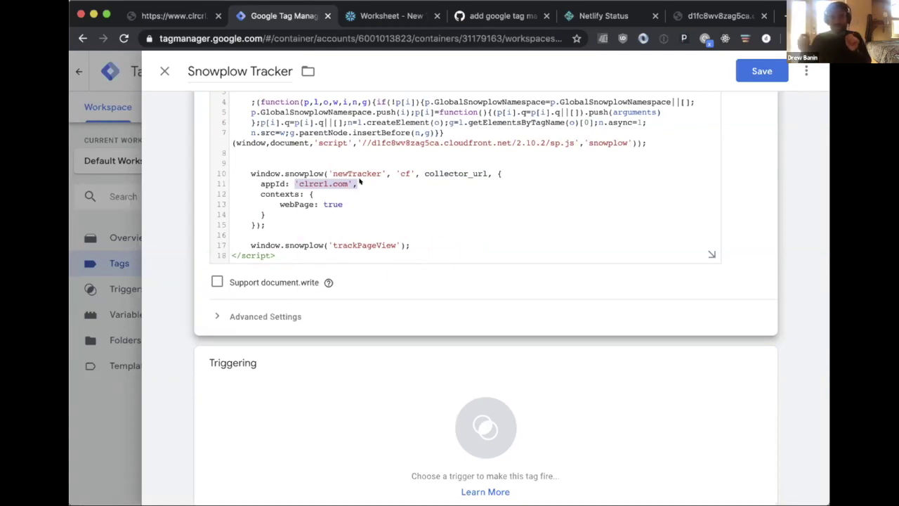
pyautogui.click(278, 181)
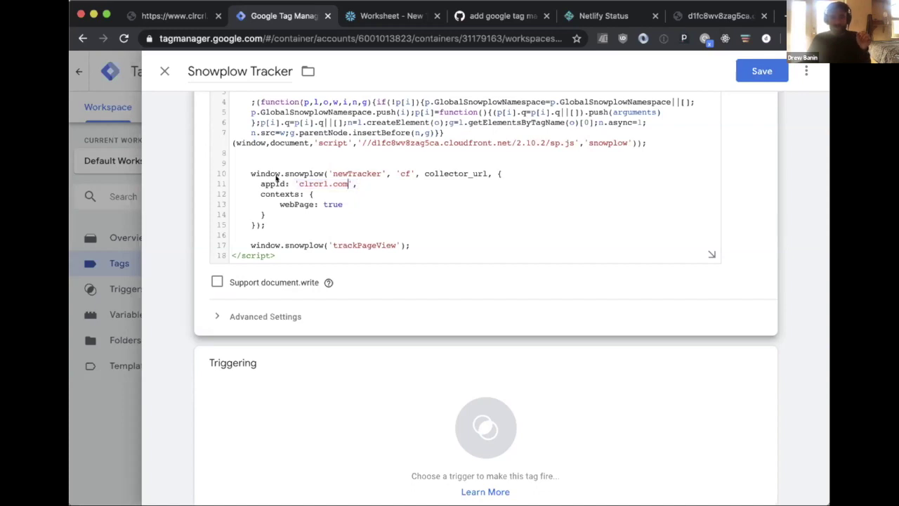
pyautogui.moveTo(295, 181); pyautogui.dragTo(340, 181)
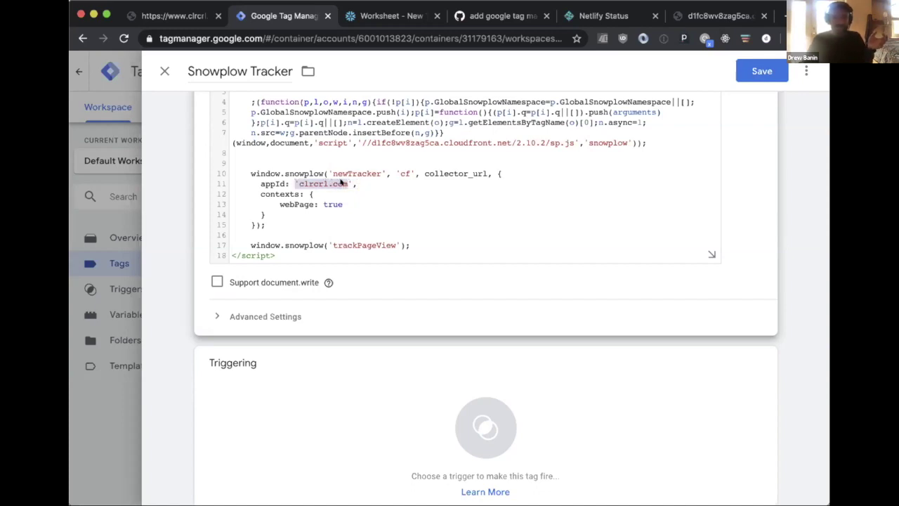
pyautogui.scroll(-1, 302, 181)
pyautogui.click(258, 181)
pyautogui.moveTo(257, 180); pyautogui.dragTo(277, 201)
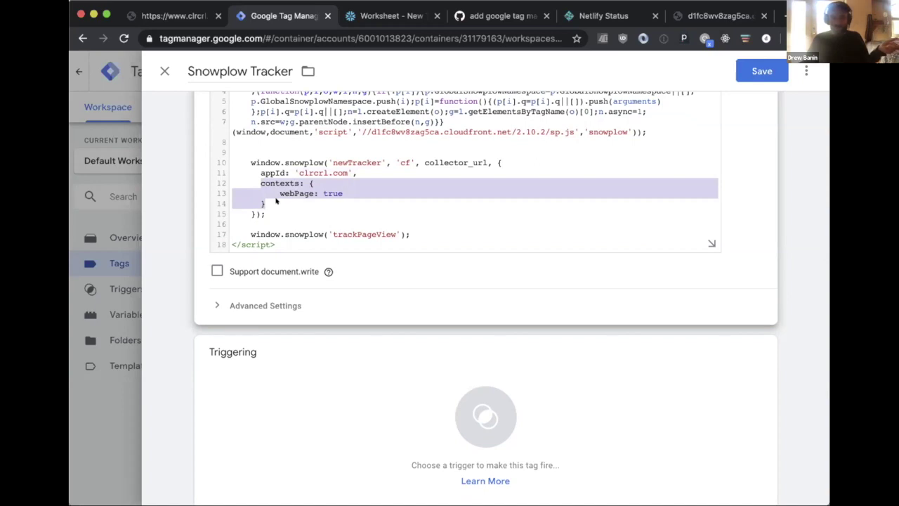
pyautogui.click(276, 202)
pyautogui.moveTo(280, 193); pyautogui.dragTo(342, 192)
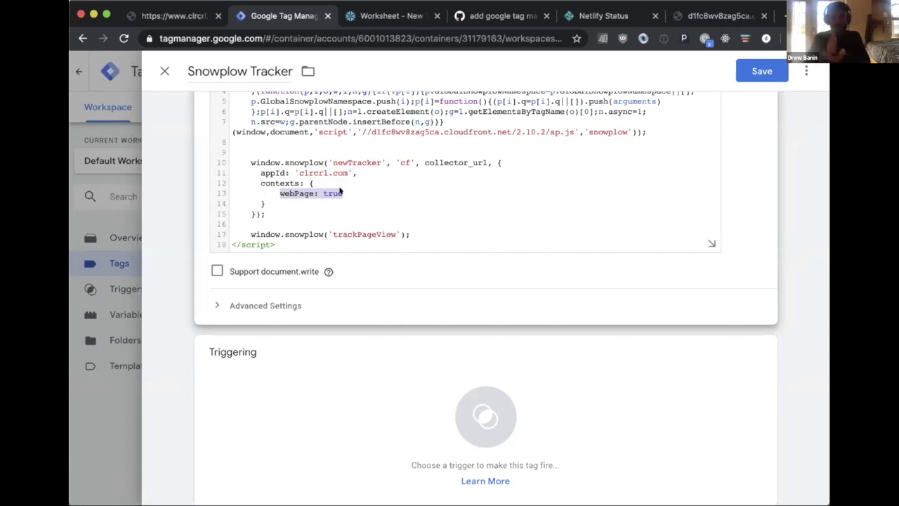
# - Examine the window.snowplow 'trackPageView' call alongside the 'newTracker' call and review the tag's whole script
pyautogui.click(355, 230)
pyautogui.doubleClick(357, 233)
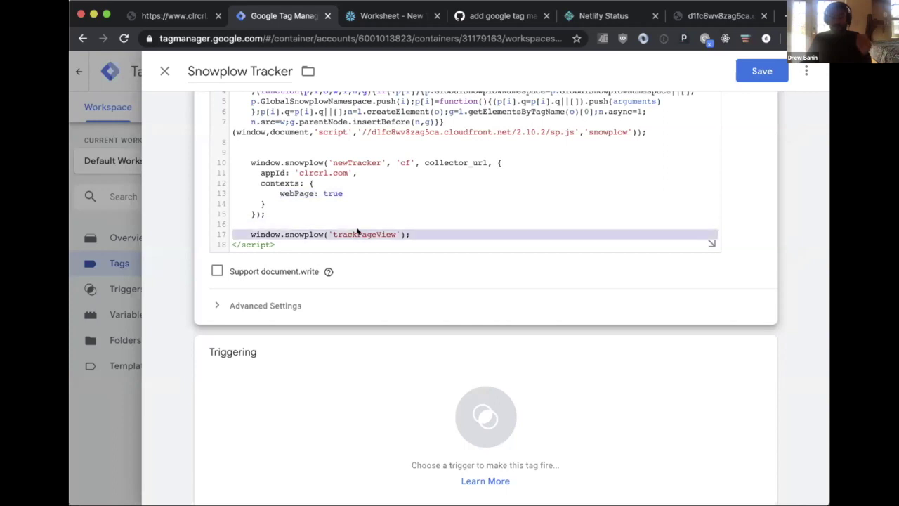
pyautogui.click(351, 233)
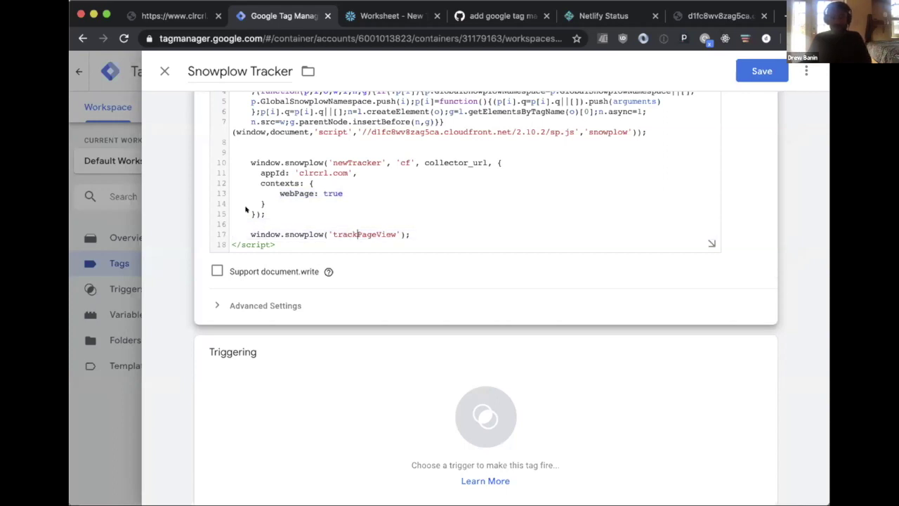
pyautogui.moveTo(278, 218); pyautogui.dragTo(245, 161)
pyautogui.click(250, 163)
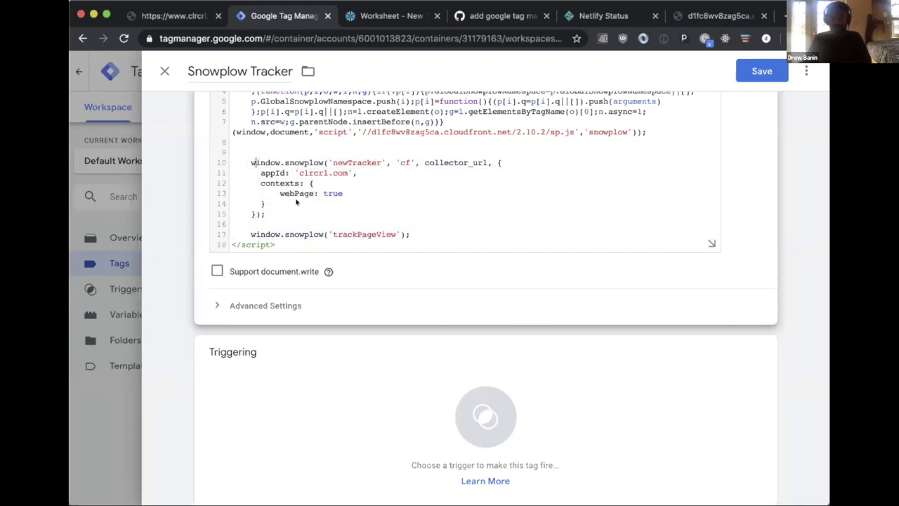
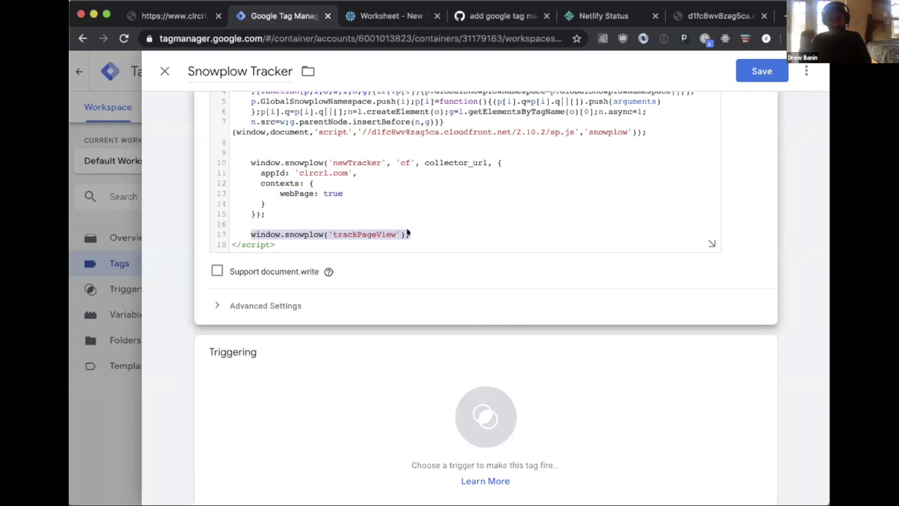
pyautogui.scroll(-1, 393, 281)
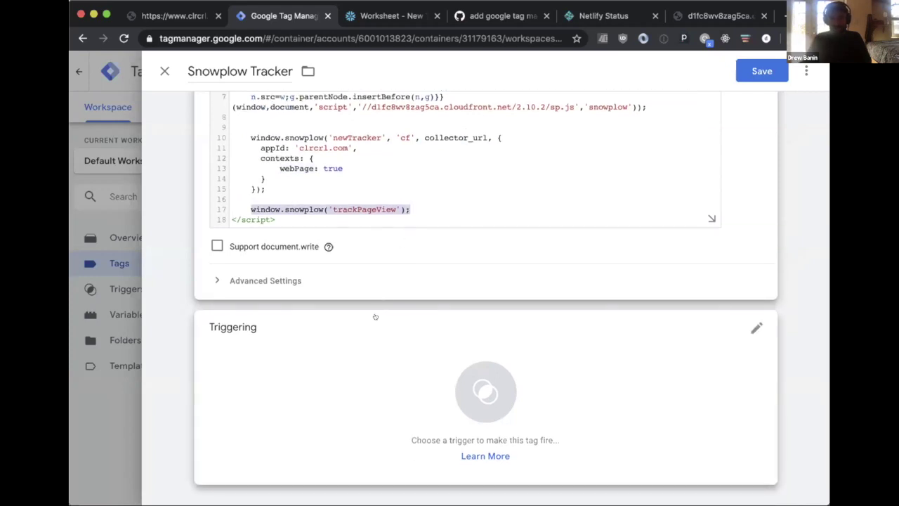
pyautogui.click(370, 166)
pyautogui.scroll(1, 370, 166)
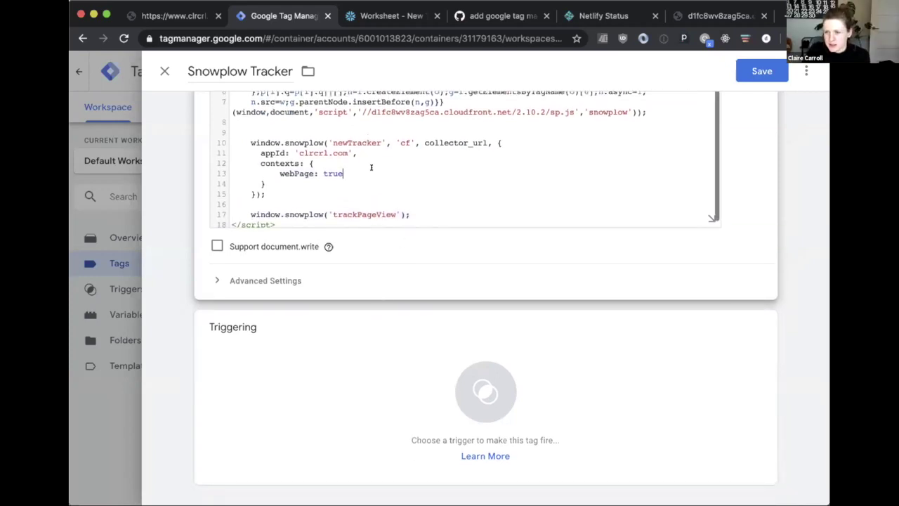
pyautogui.scroll(5, 372, 168)
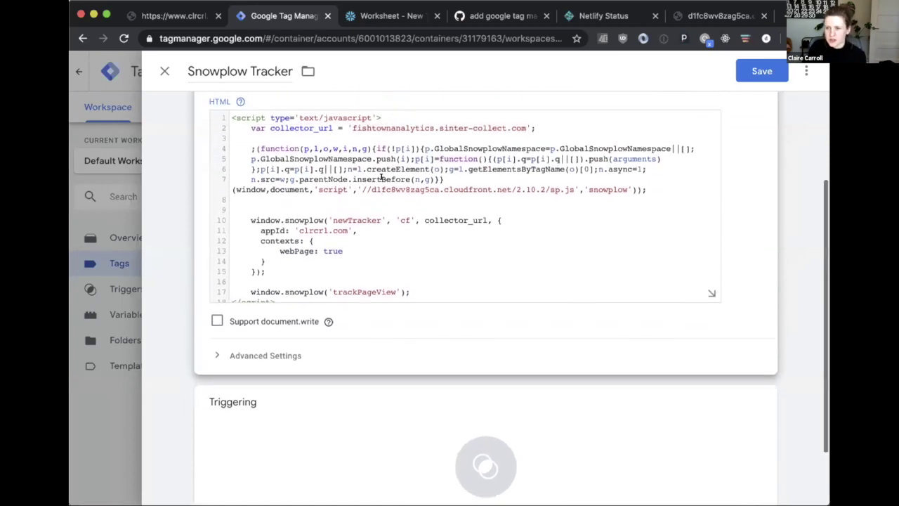
pyautogui.scroll(-1, 380, 178)
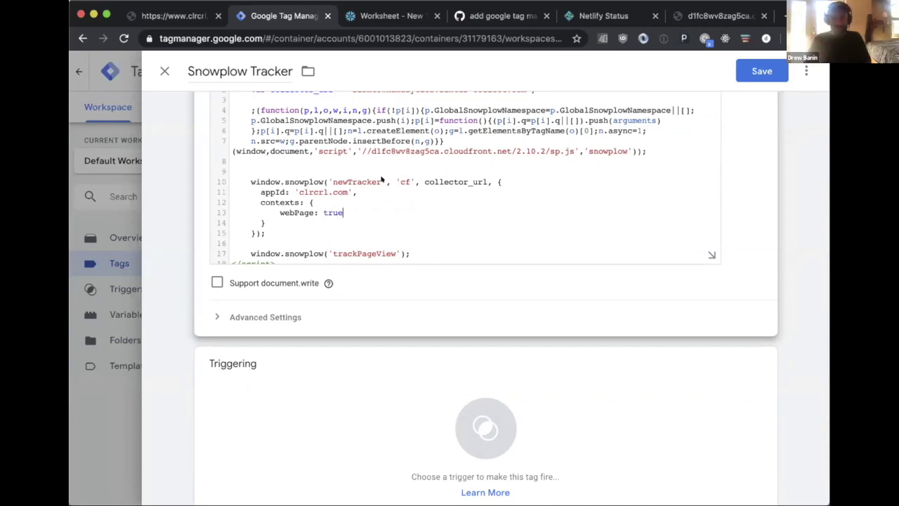
# - Search the web for "snowplow canonical event model" in a new browser tab and look through the Snowplow GitHub wiki page on it
pyautogui.hotkey('ctrl', 't')
pyautogui.write('snowplow canon')
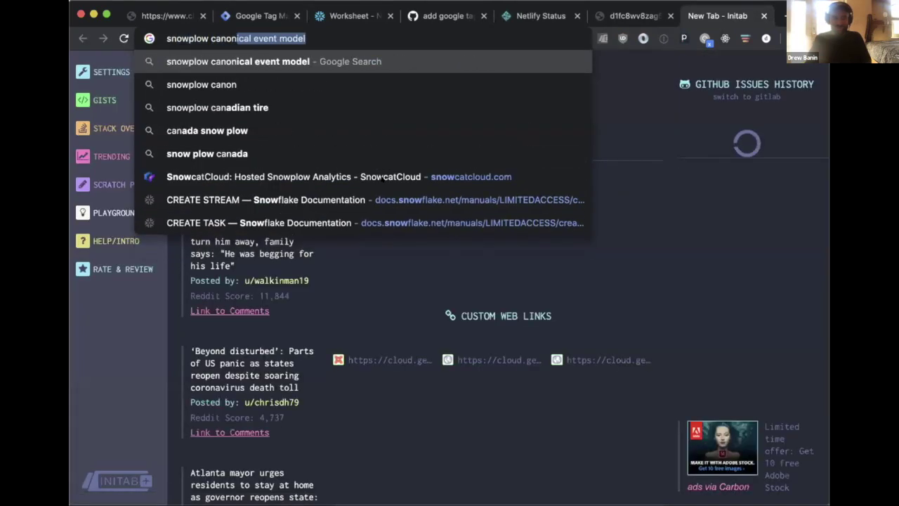
pyautogui.press('Return')
pyautogui.click(363, 183)
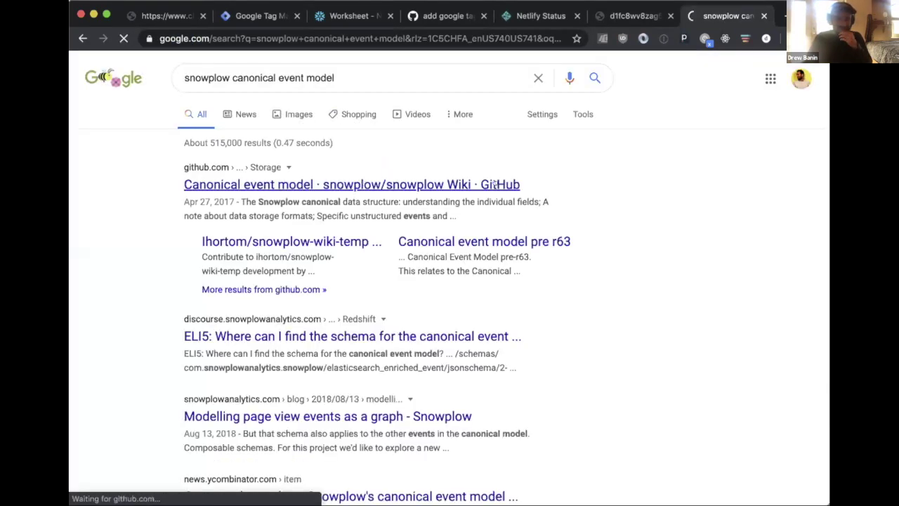
pyautogui.scroll(-10, 493, 181)
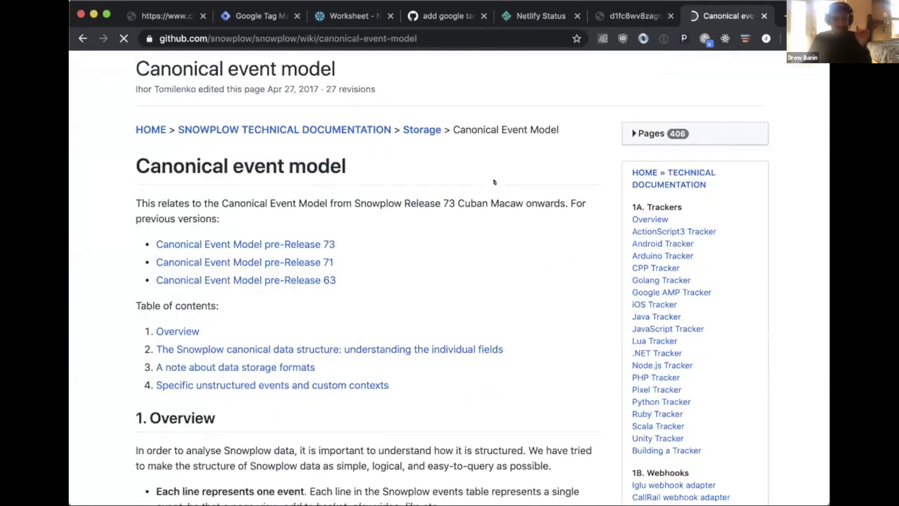
pyautogui.scroll(-5, 493, 181)
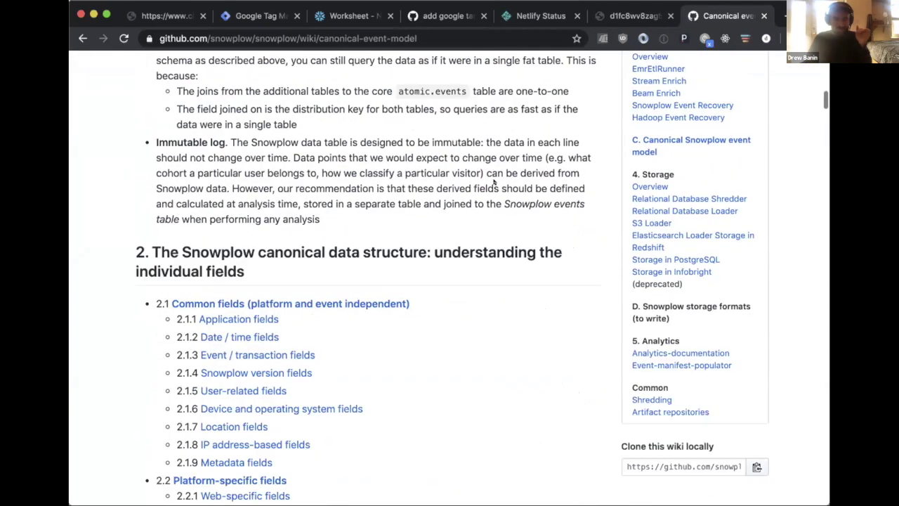
pyautogui.scroll(15, 708, 179)
pyautogui.scroll(2, 709, 180)
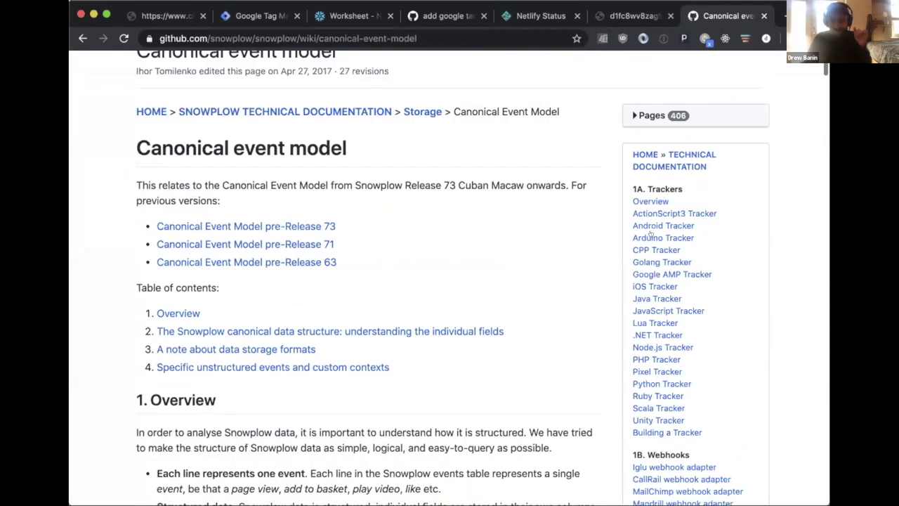
# - Open the wiki's JavaScript Tracker documentation at the section "2.1 Loading Snowplow.js"
pyautogui.click(666, 311)
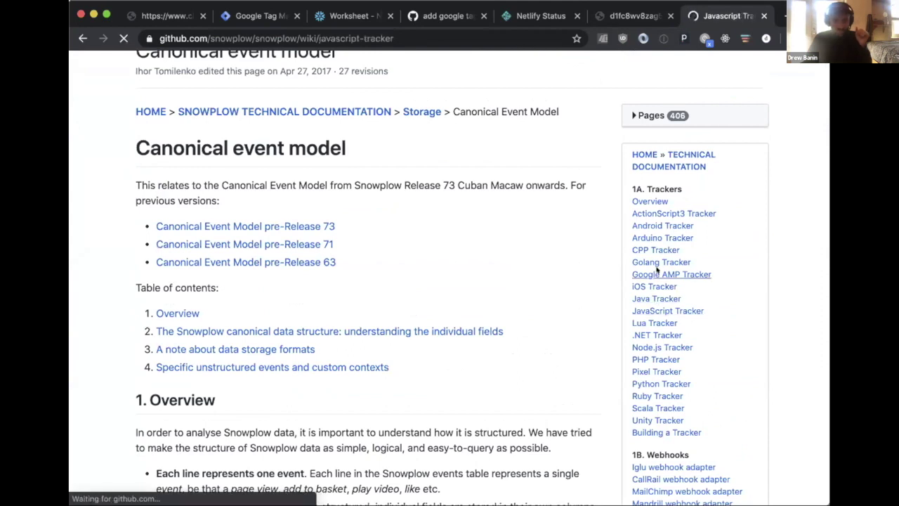
pyautogui.scroll(-4, 582, 250)
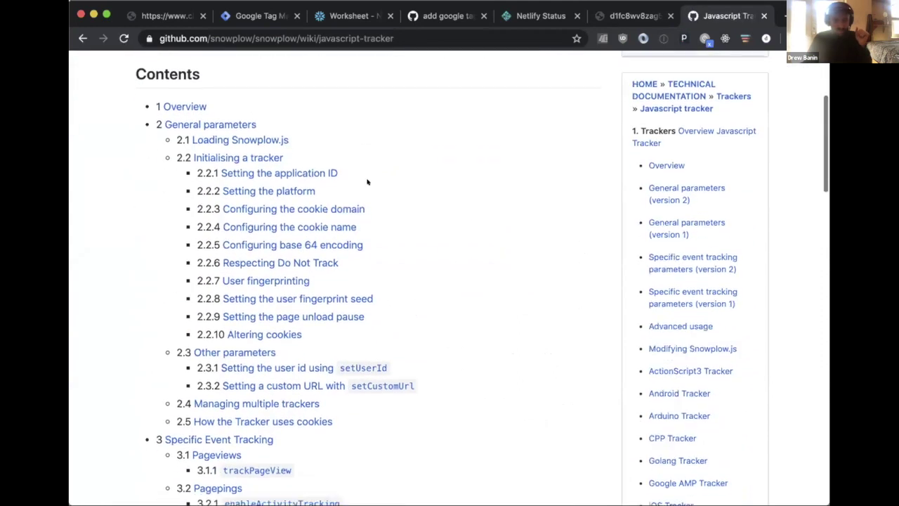
pyautogui.click(271, 141)
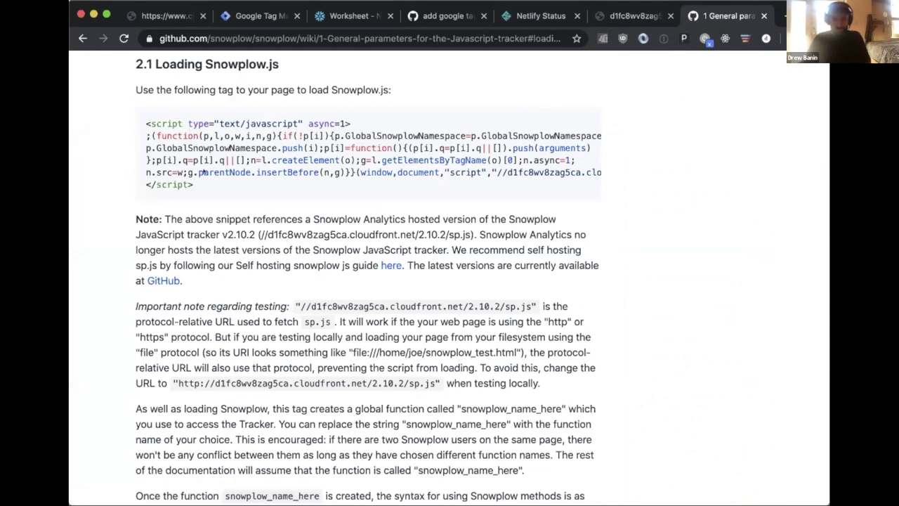
# - Examine the documented loader snippet and compare the 2.10.2 version in its sp.js address with the one in the Snowplow Tracker tag
pyautogui.moveTo(204, 177); pyautogui.dragTo(126, 119)
pyautogui.hscroll(5, 371, 161)
pyautogui.moveTo(484, 172); pyautogui.dragTo(517, 172)
pyautogui.click(256, 15)
pyautogui.moveTo(516, 153); pyautogui.dragTo(546, 153)
pyautogui.click(708, 16)
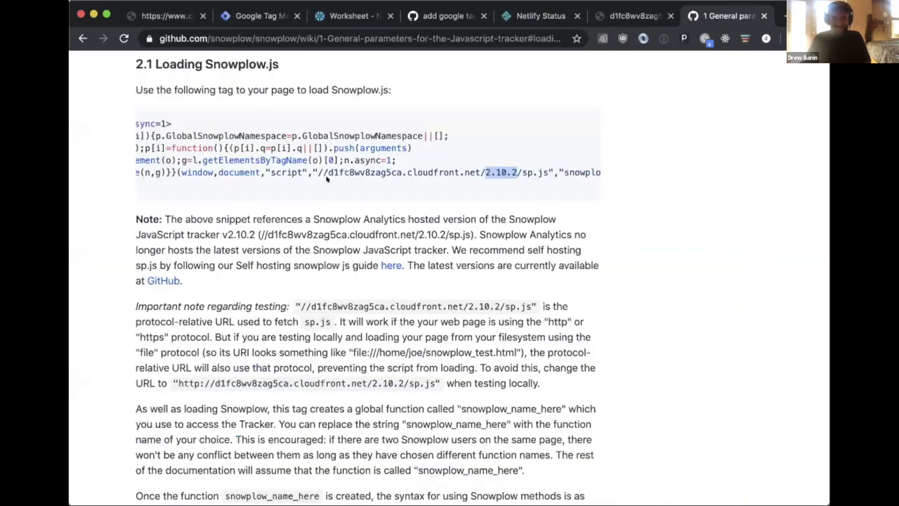
# - Read on to "2.2 Initialising a tracker" and examine the contexts in the simple newTracker example
pyautogui.scroll(-5, 325, 181)
pyautogui.scroll(-10, 325, 181)
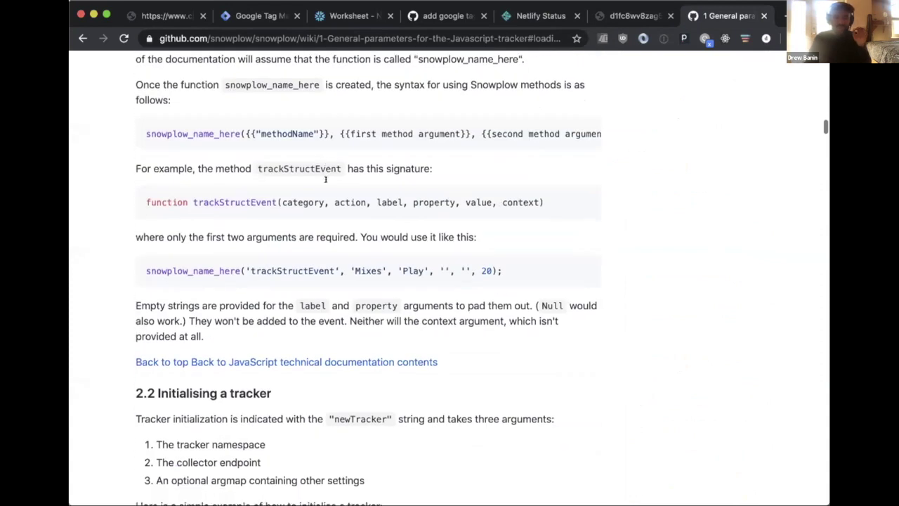
pyautogui.scroll(-3, 325, 181)
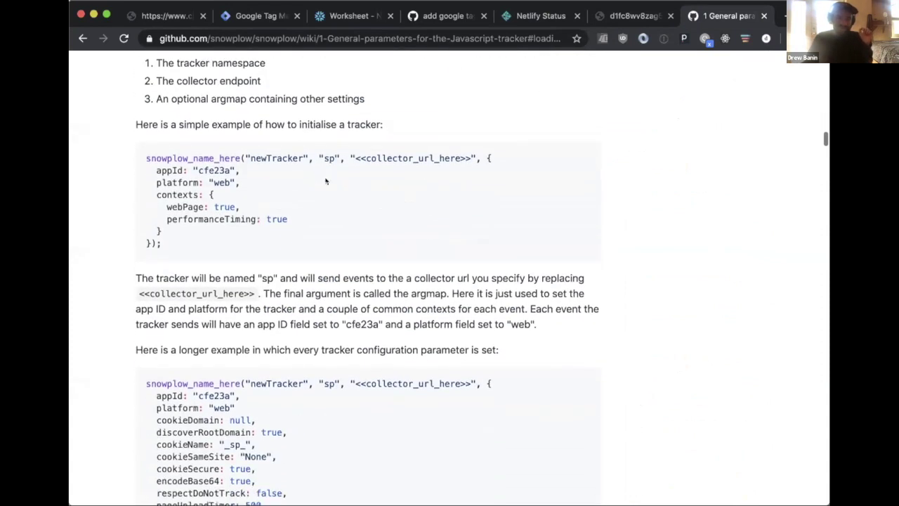
pyautogui.moveTo(165, 144); pyautogui.dragTo(269, 140)
pyautogui.click(167, 144)
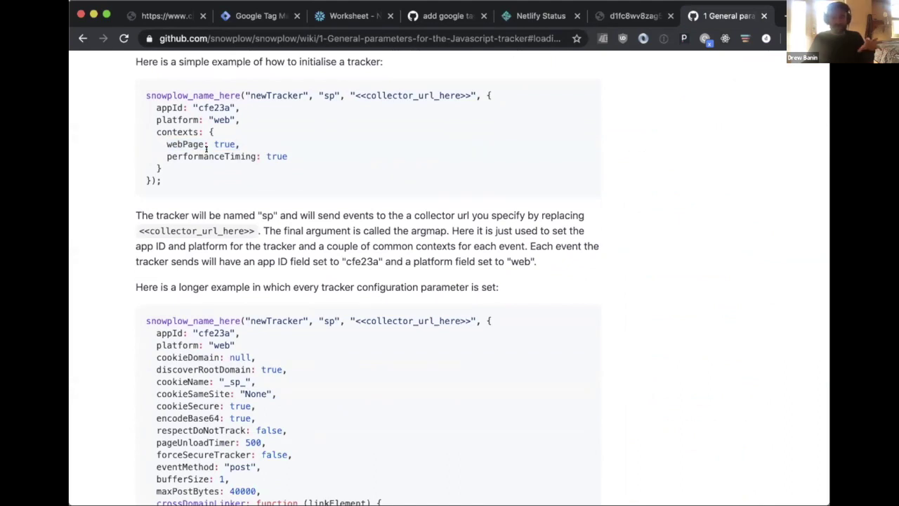
# - Examine the longer newTracker example that sets every tracker configuration parameter
pyautogui.scroll(-6, 206, 158)
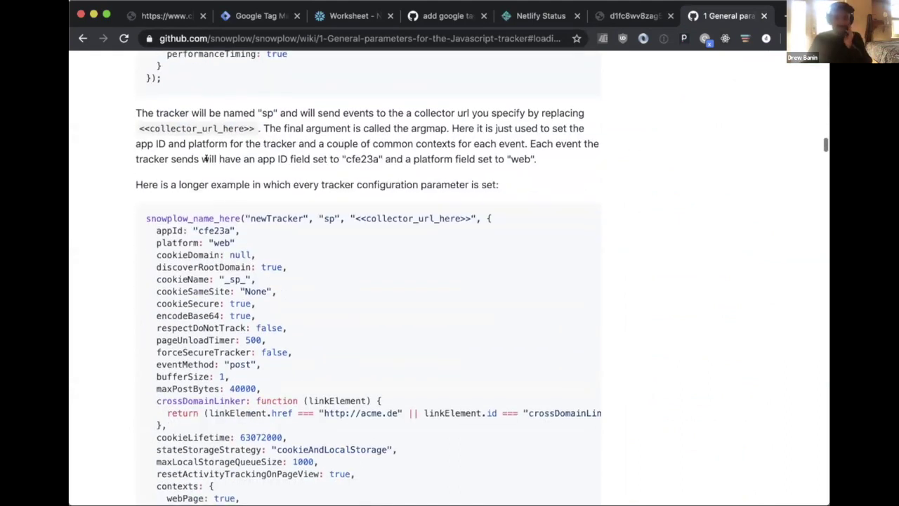
pyautogui.moveTo(146, 107); pyautogui.dragTo(269, 415)
pyautogui.click(270, 416)
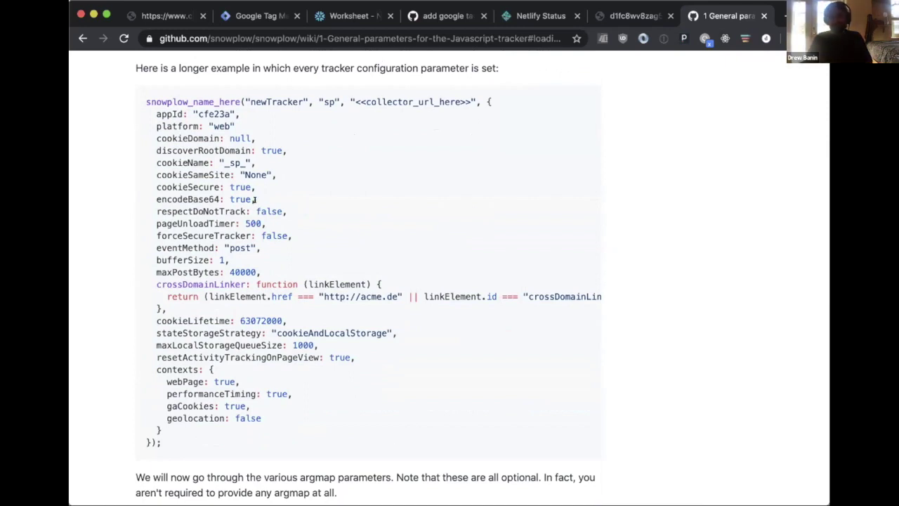
pyautogui.click(257, 27)
pyautogui.press('super+Tab')
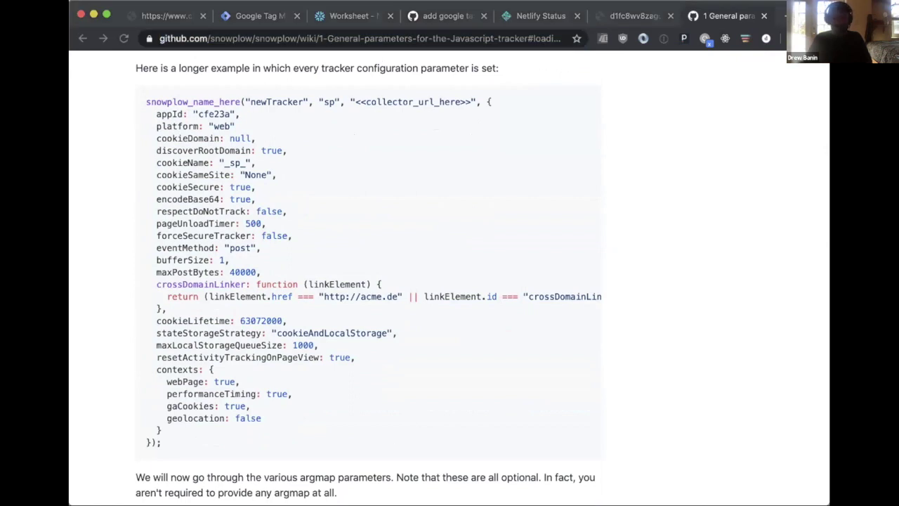
# - Return to the Snowplow Tracker tag in Google Tag Manager and examine the loader function and sp.js address in its script
pyautogui.click(253, 16)
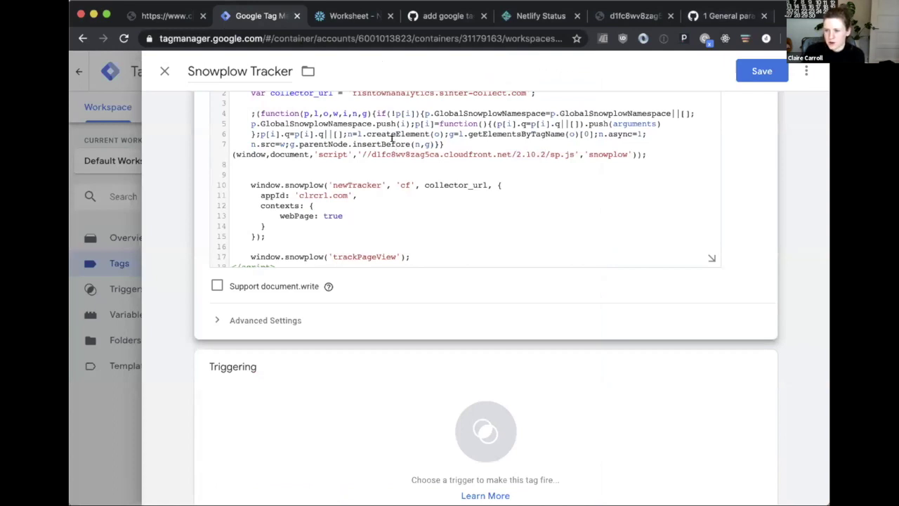
pyautogui.scroll(-1, 392, 139)
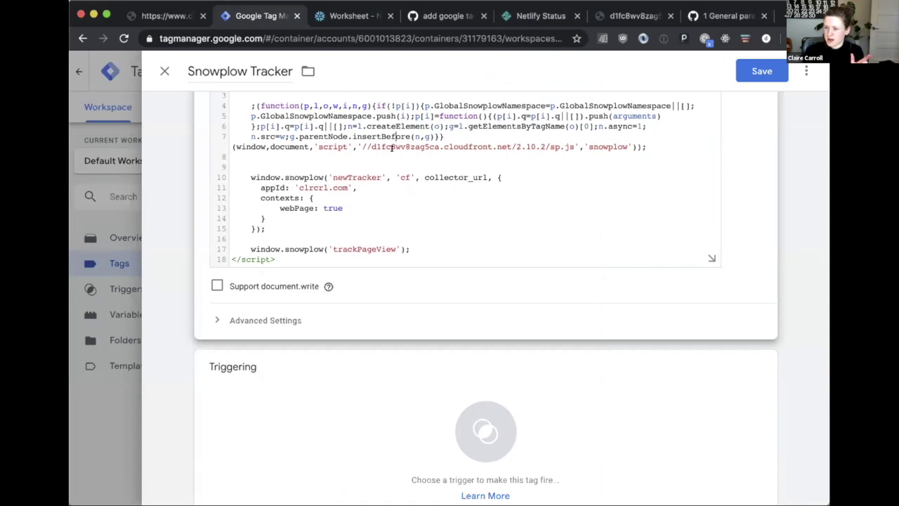
pyautogui.click(618, 106)
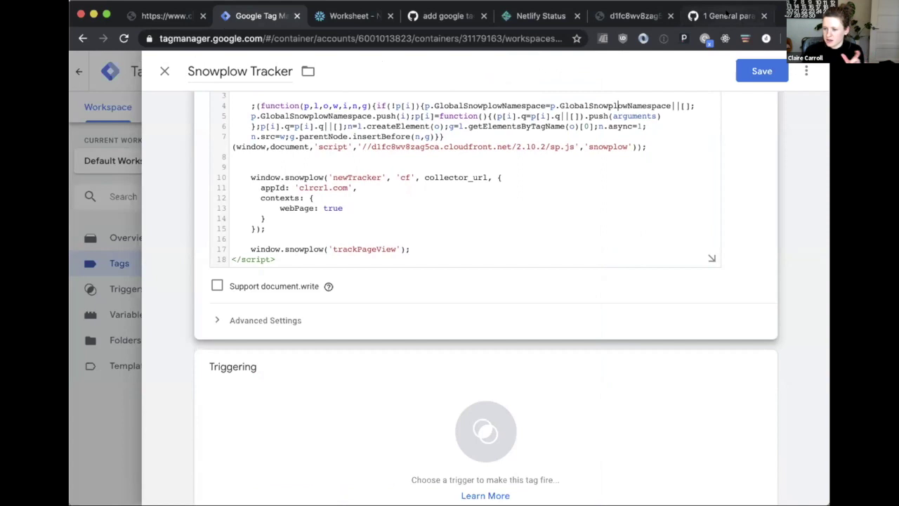
pyautogui.click(594, 172)
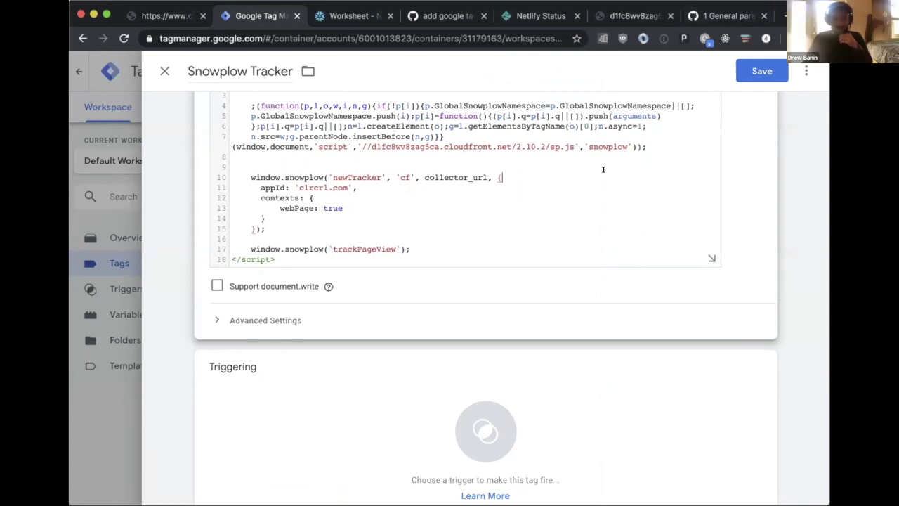
pyautogui.click(430, 127)
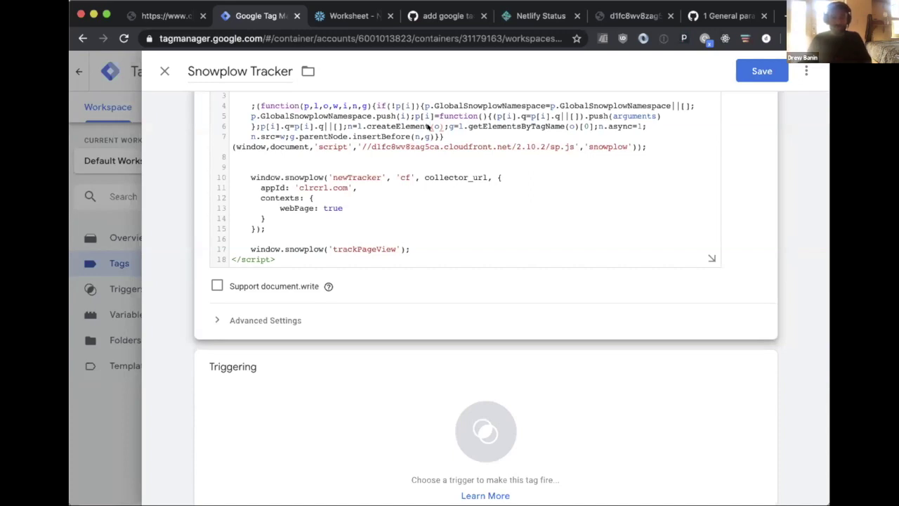
pyautogui.click(446, 134)
pyautogui.scroll(-1, 431, 126)
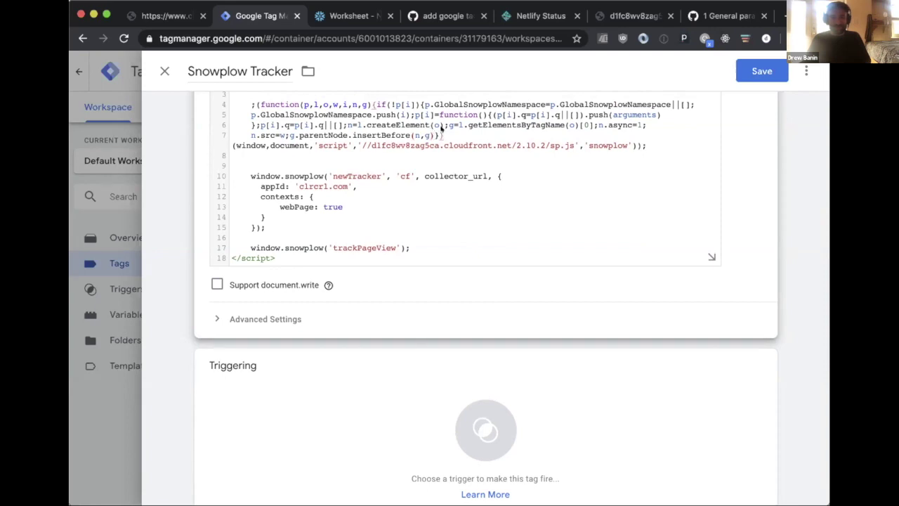
pyautogui.scroll(-1, 442, 127)
pyautogui.scroll(-1, 441, 128)
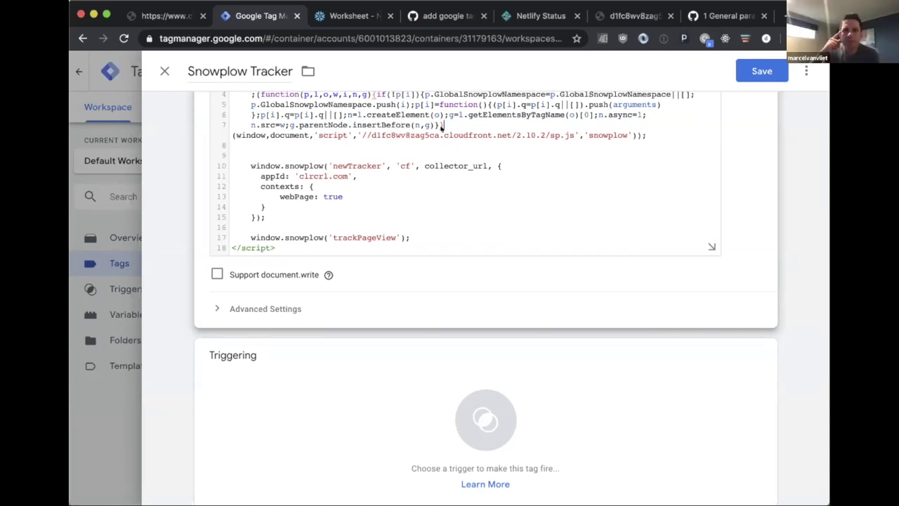
pyautogui.click(382, 135)
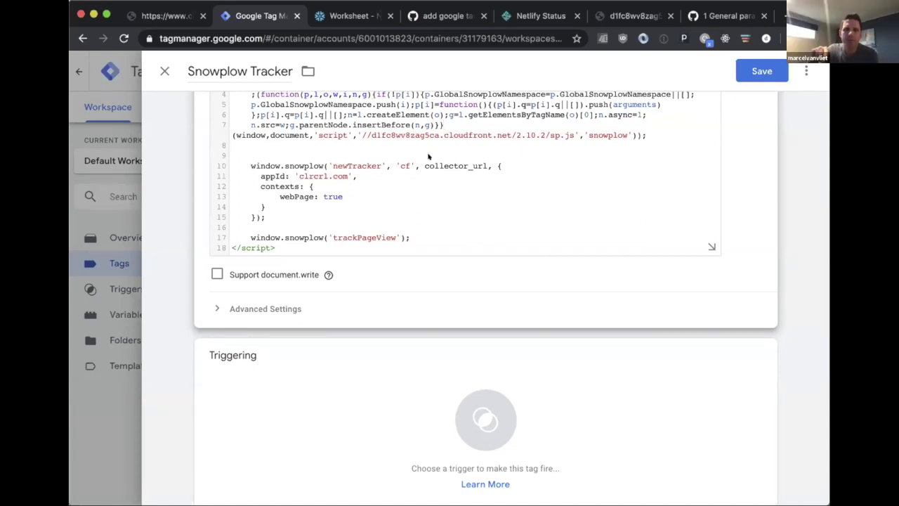
pyautogui.scroll(1, 429, 156)
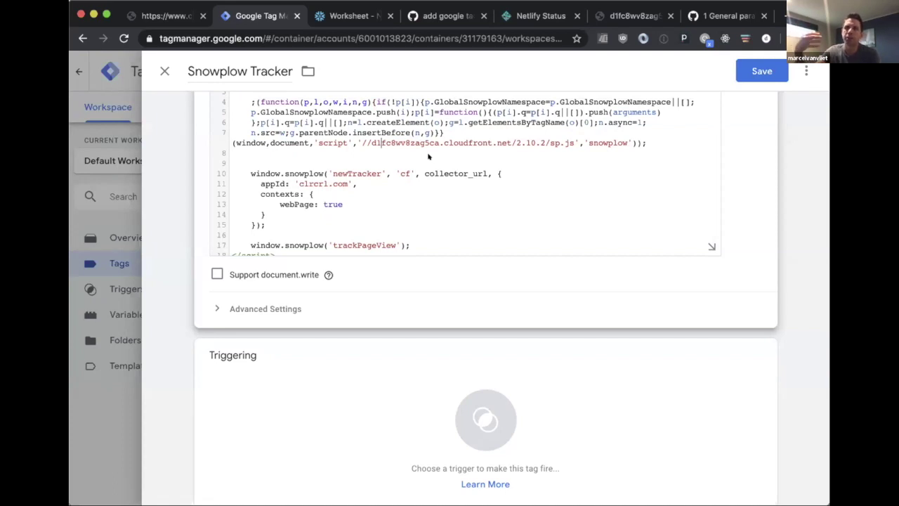
pyautogui.scroll(2, 429, 156)
pyautogui.scroll(-3, 428, 156)
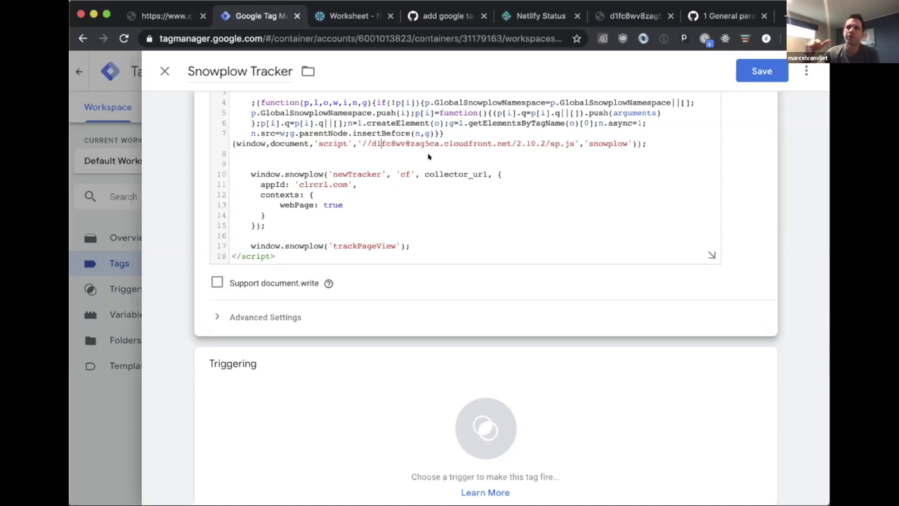
# - Examine the appId setting in the newTracker call and the trackPageView call in the tag's script
pyautogui.moveTo(258, 182); pyautogui.dragTo(352, 179)
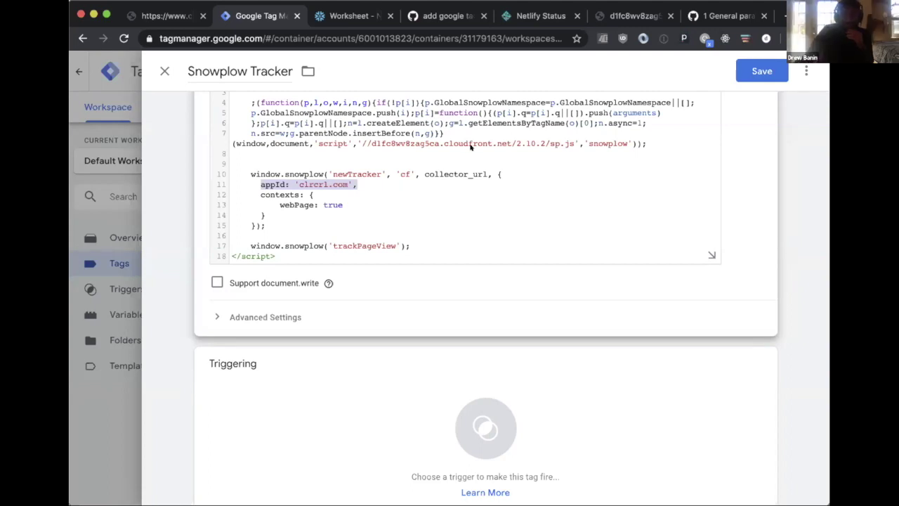
pyautogui.click(471, 144)
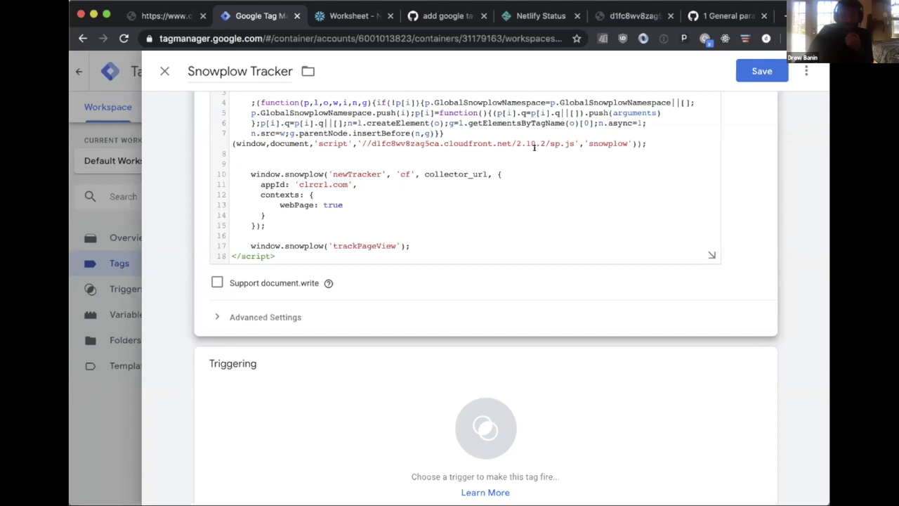
pyautogui.scroll(-1, 428, 187)
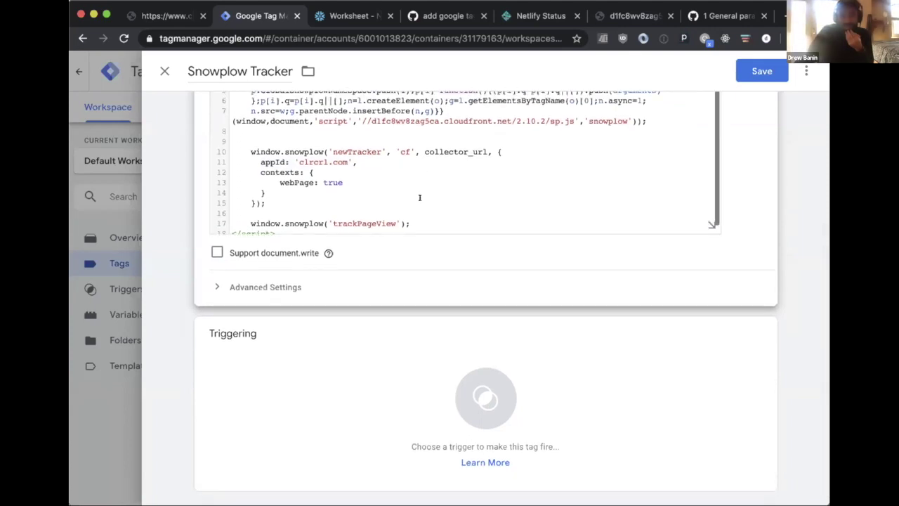
pyautogui.scroll(2, 562, 168)
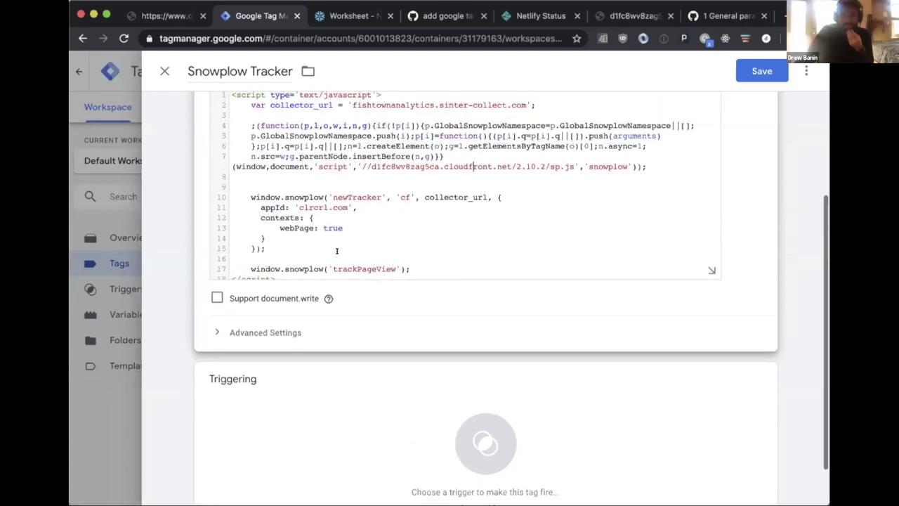
pyautogui.scroll(-1, 411, 261)
pyautogui.moveTo(411, 261); pyautogui.dragTo(255, 261)
pyautogui.click(319, 233)
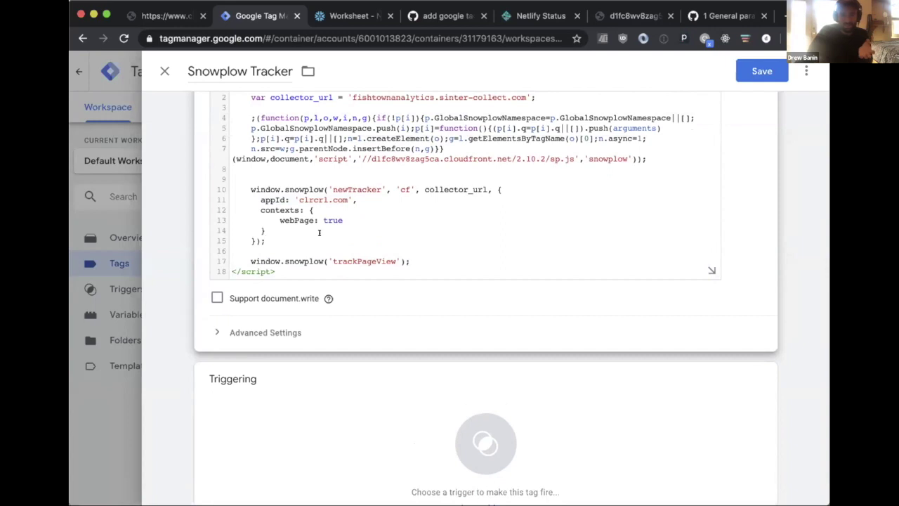
pyautogui.scroll(-1, 321, 288)
pyautogui.moveTo(328, 246)
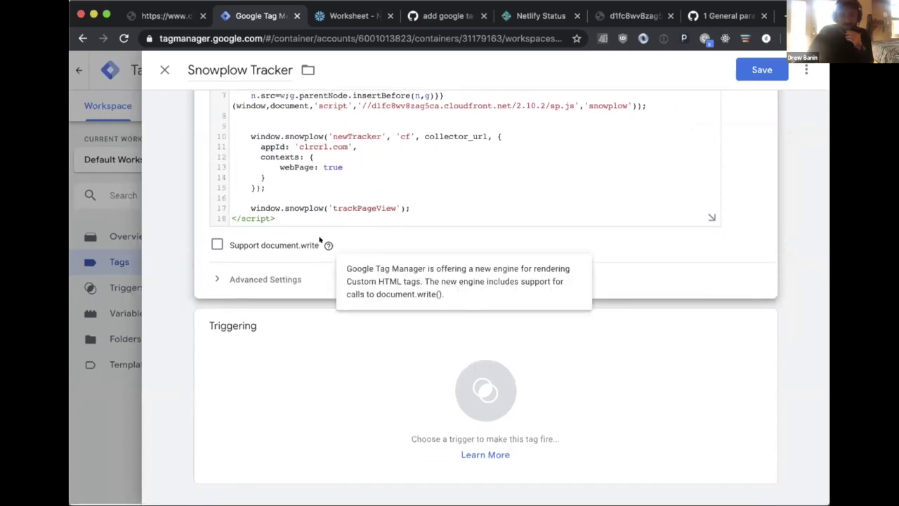
pyautogui.click(273, 352)
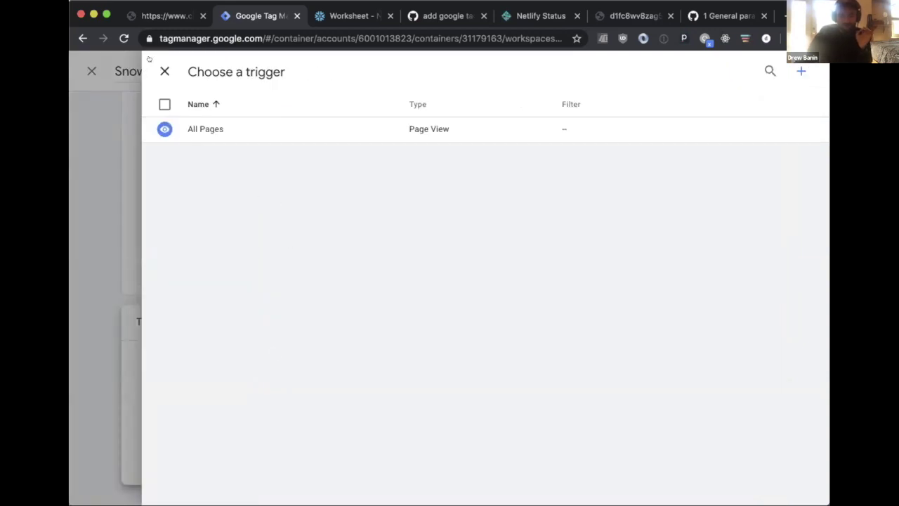
pyautogui.click(163, 70)
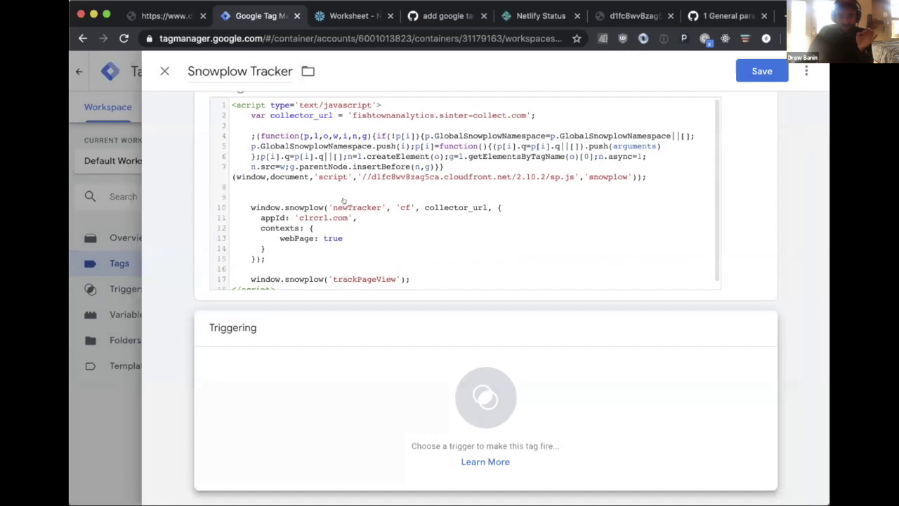
pyautogui.scroll(-1, 348, 202)
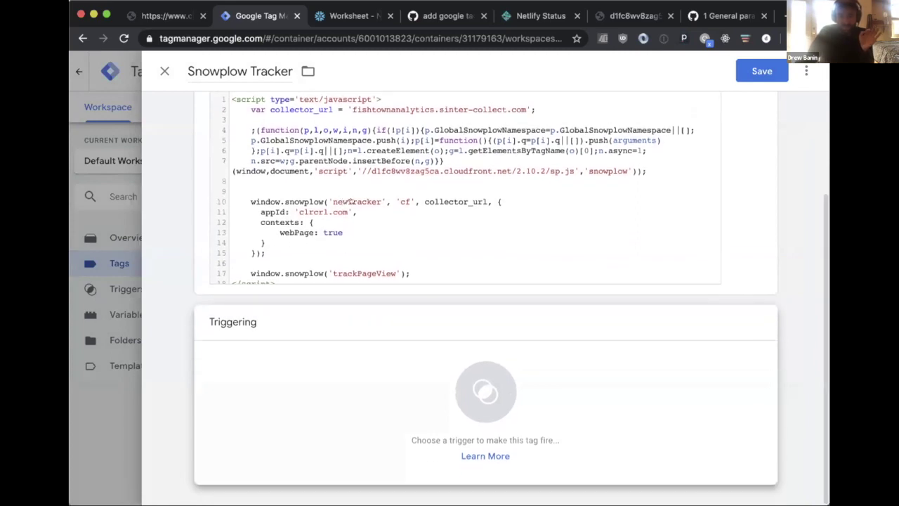
pyautogui.scroll(1, 345, 194)
pyautogui.click(232, 105)
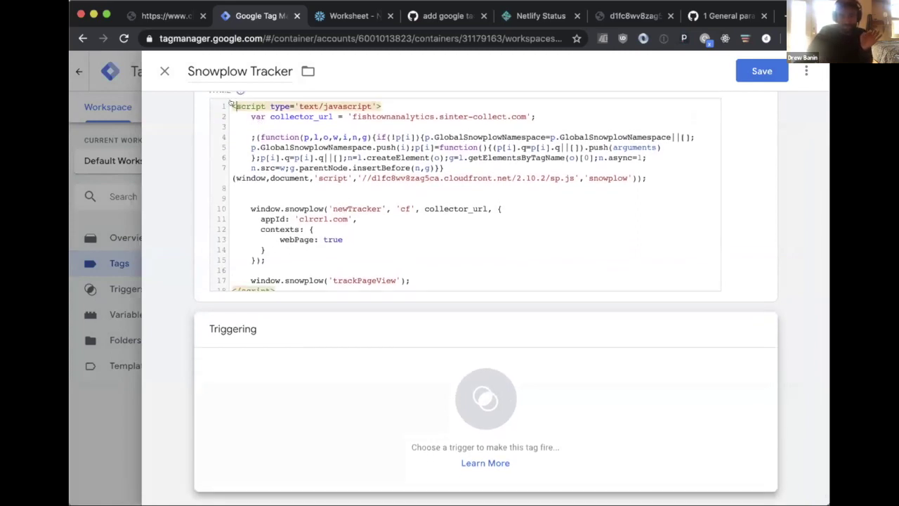
pyautogui.scroll(-1, 342, 133)
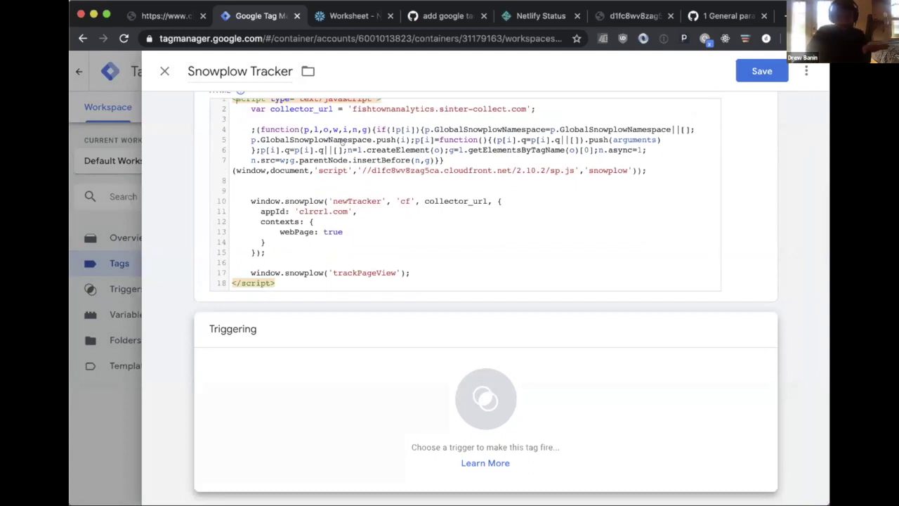
pyautogui.scroll(-1, 324, 368)
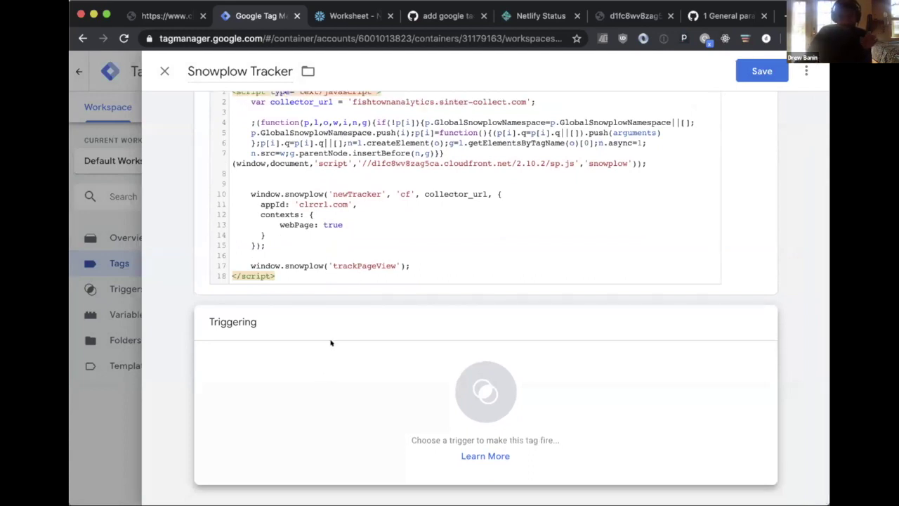
pyautogui.scroll(1, 309, 319)
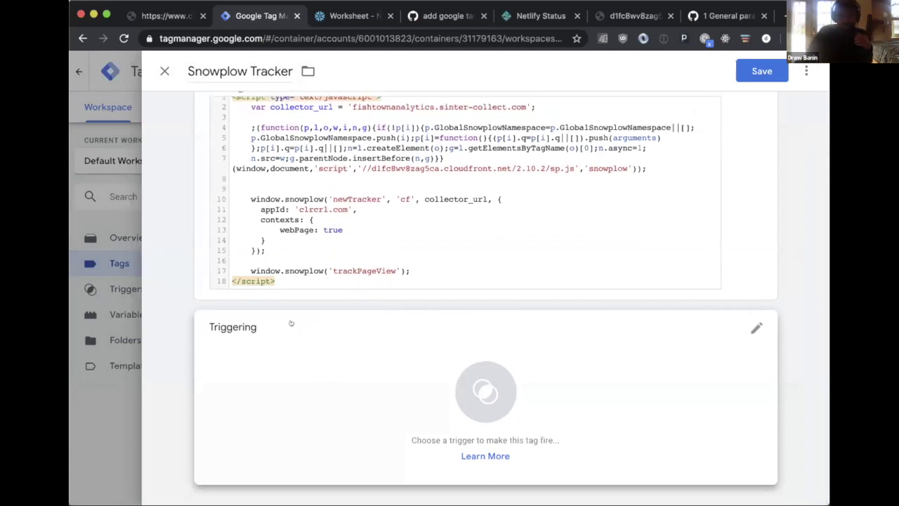
# - Set the Snowplow Tracker tag to fire on the All Pages page-view trigger
pyautogui.click(267, 327)
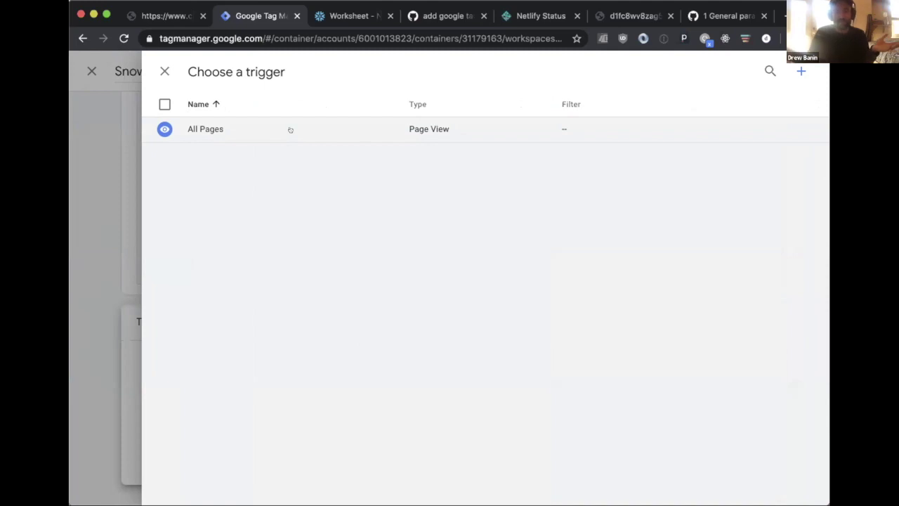
pyautogui.click(290, 129)
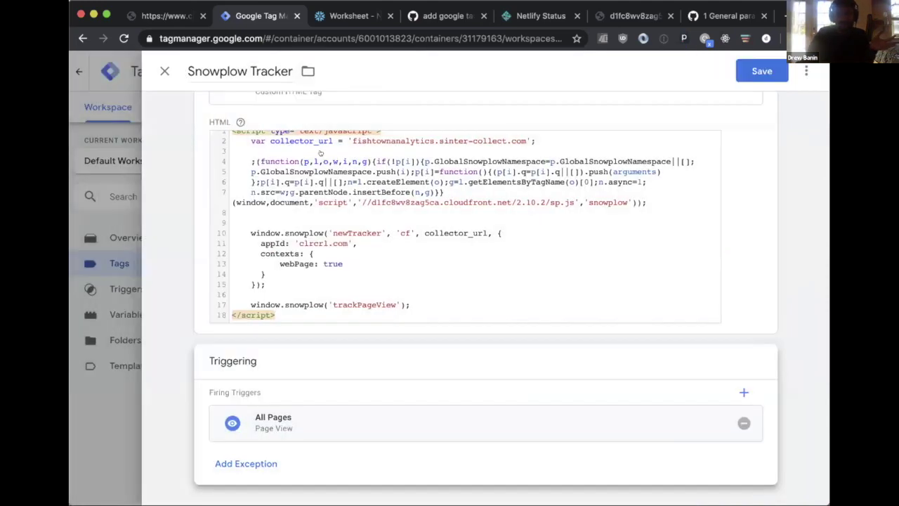
# - Start an additional firing trigger to look through the available trigger types, and return to the tag without creating one
pyautogui.click(743, 391)
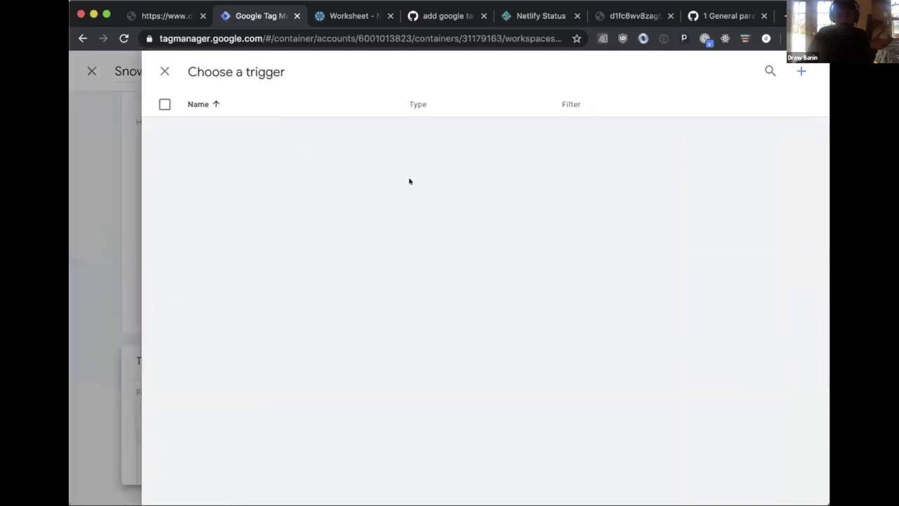
pyautogui.click(801, 71)
pyautogui.click(498, 183)
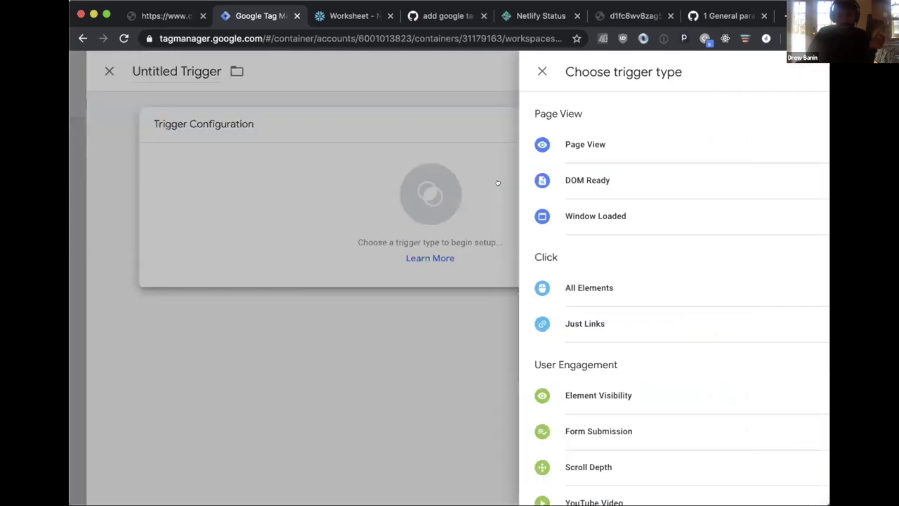
pyautogui.scroll(-1, 546, 176)
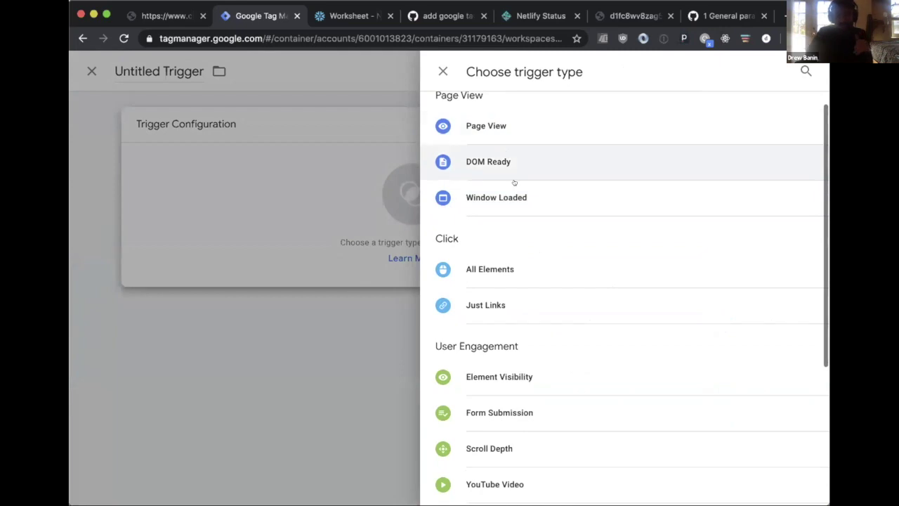
pyautogui.scroll(-5, 514, 198)
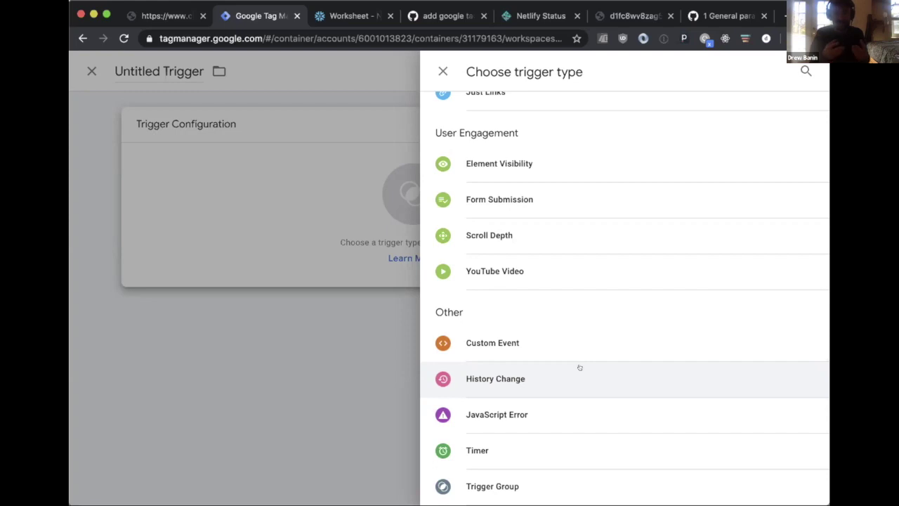
pyautogui.click(440, 71)
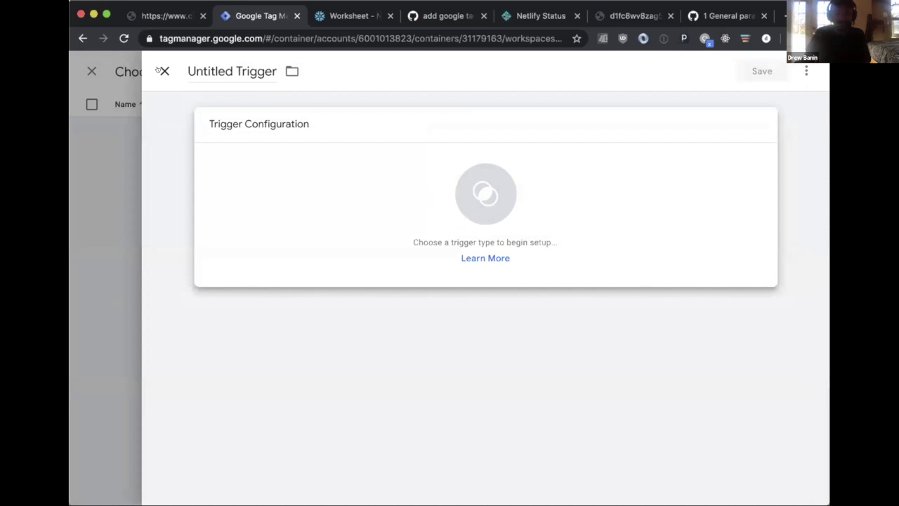
pyautogui.click(163, 71)
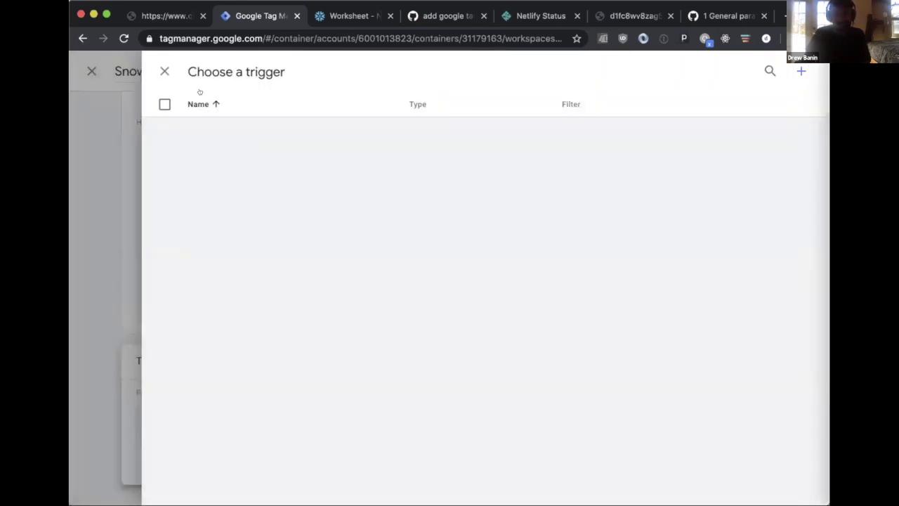
pyautogui.click(158, 71)
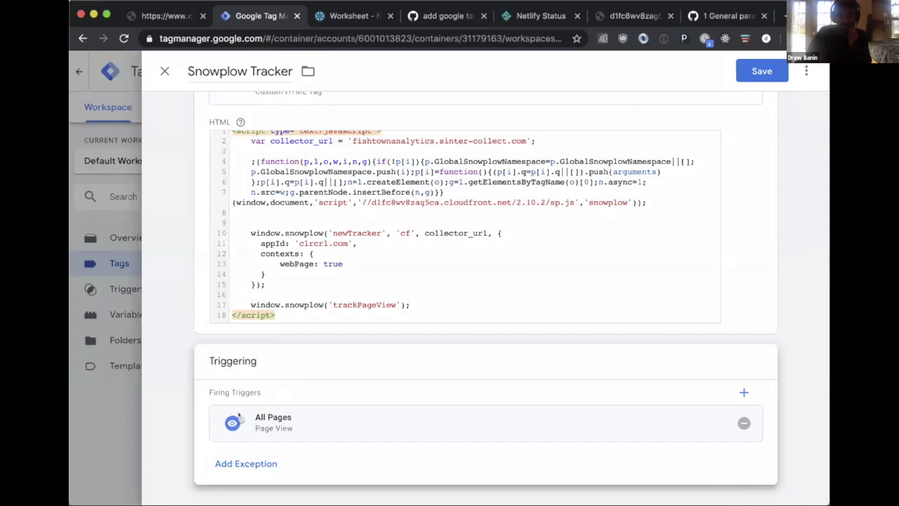
# - Save the Snowplow Tracker tag and preview the Default Workspace on the clrcrl.com site
pyautogui.click(762, 71)
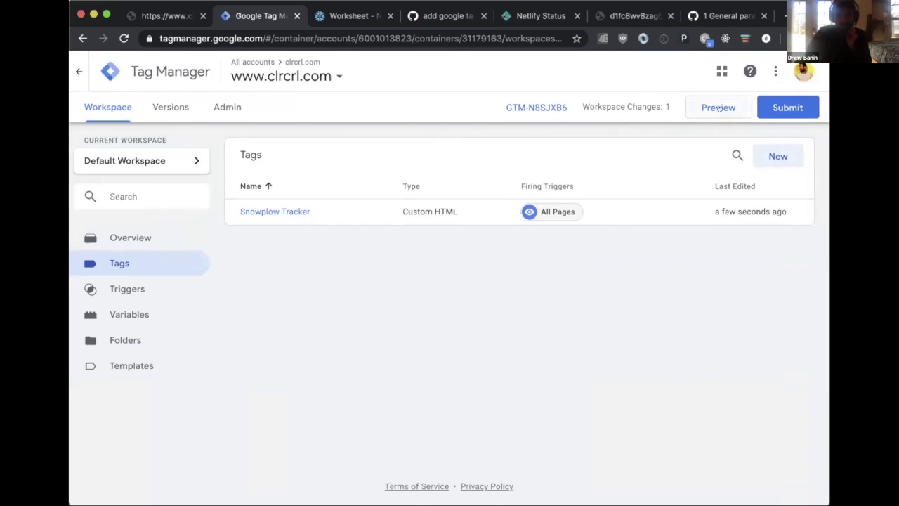
pyautogui.click(711, 107)
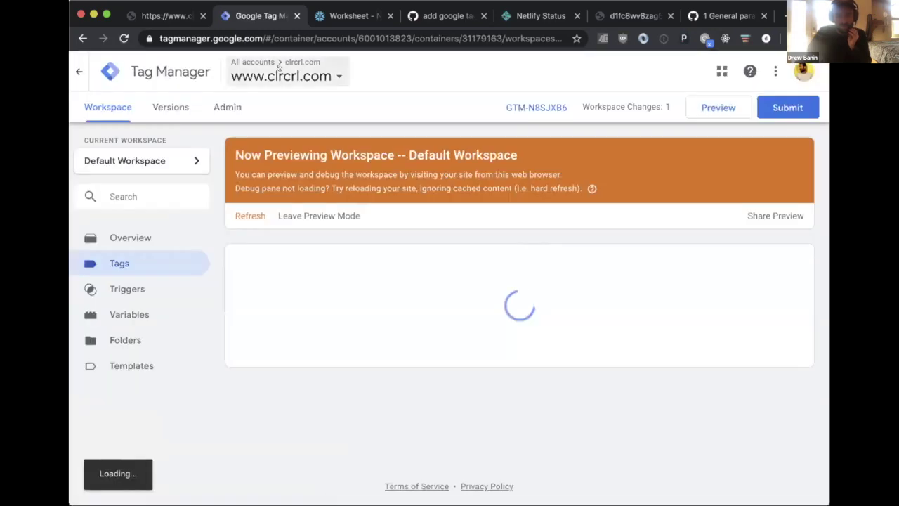
pyautogui.click(154, 24)
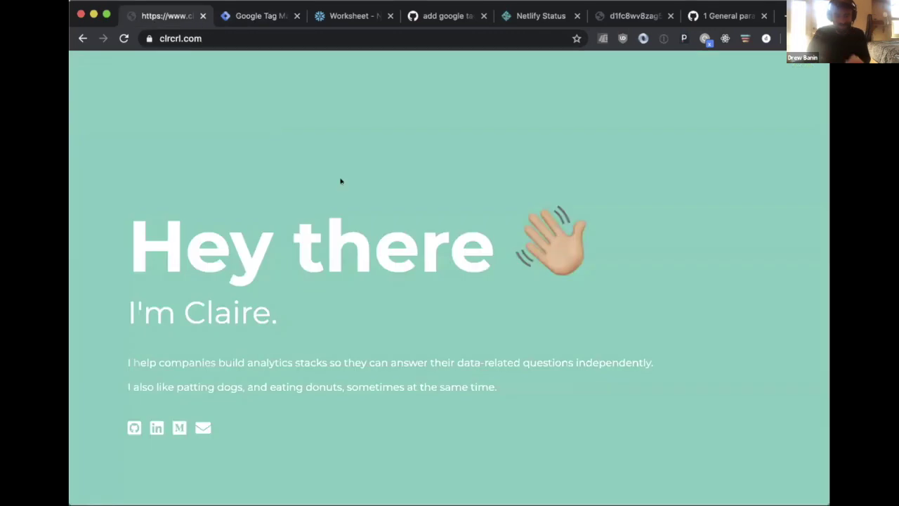
# - Open the developer console on clrcrl.com, reload the page, and enlarge the Tag Manager debug pane to check which tags fired
pyautogui.press('super+alt+j')
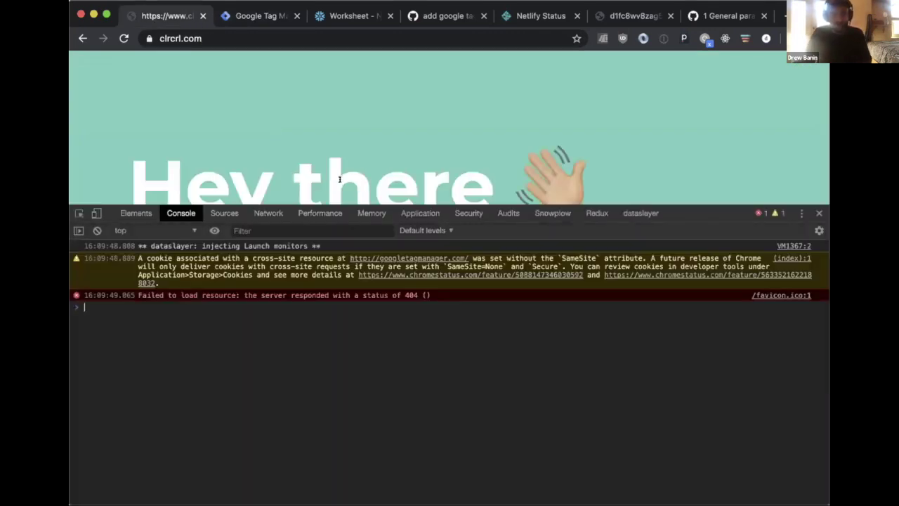
pyautogui.press('super+r')
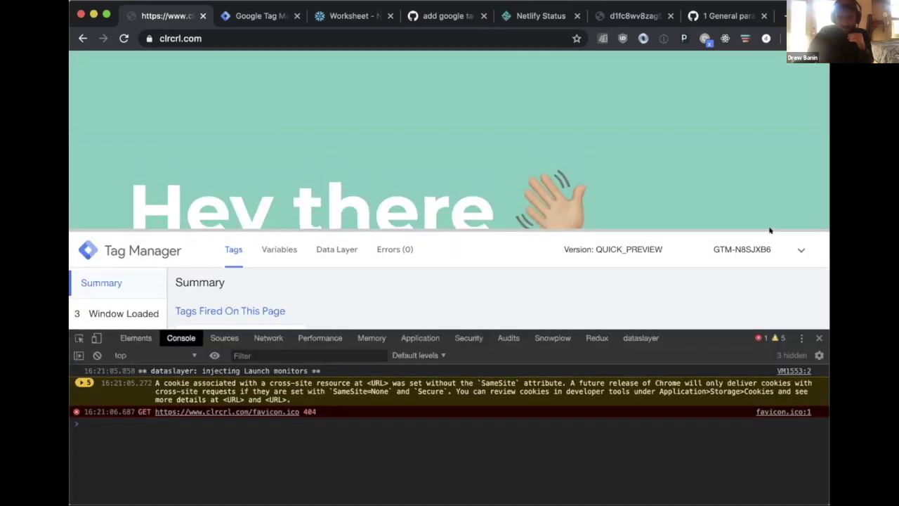
pyautogui.moveTo(771, 231); pyautogui.dragTo(721, 89)
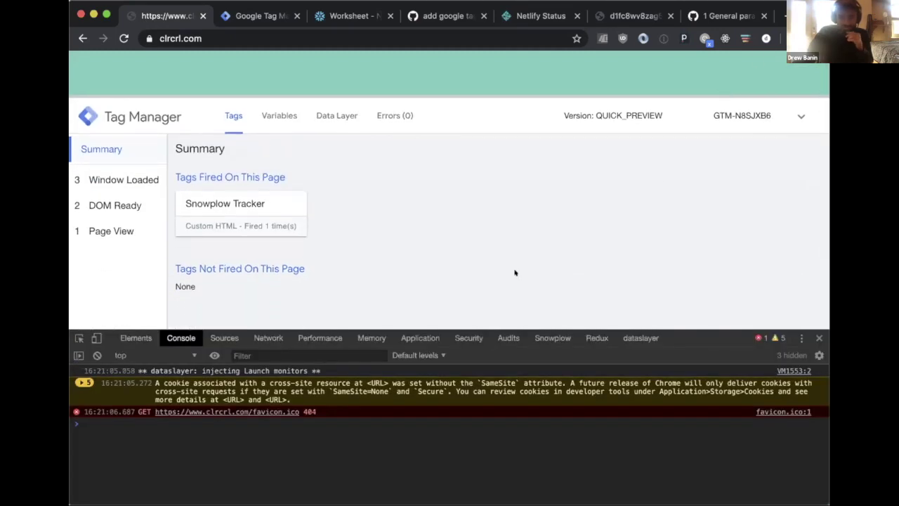
pyautogui.tripleClick(185, 172)
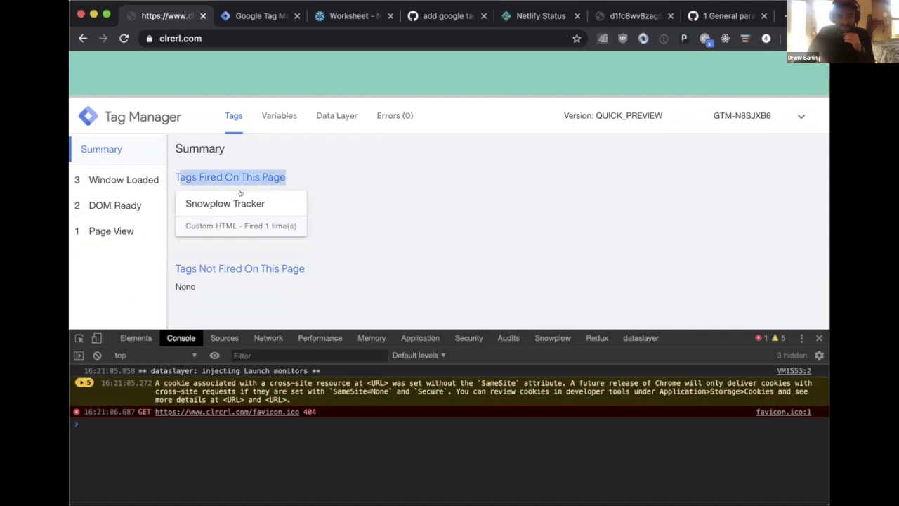
# - Examine the Snowplow Tracker tag's properties and HTML script in the Tag Manager debug pane, and collapse the pane
pyautogui.click(295, 205)
pyautogui.scroll(-1, 318, 211)
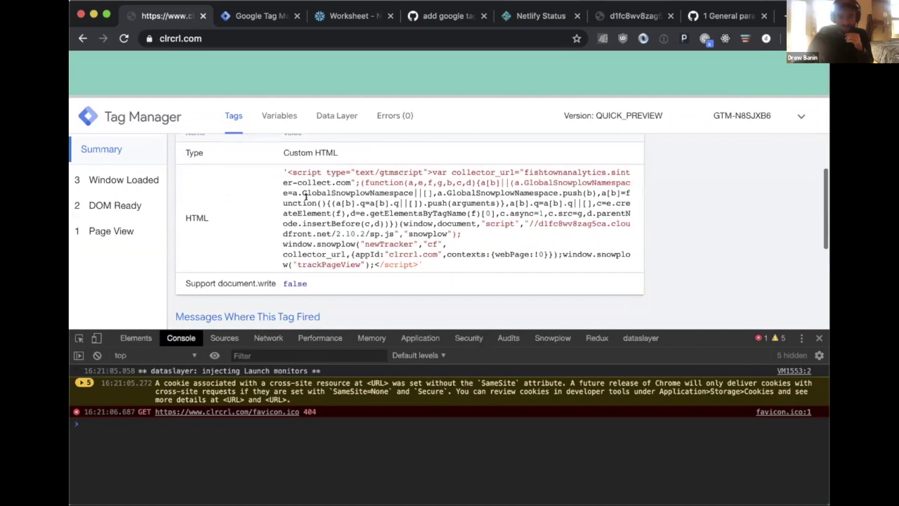
pyautogui.moveTo(285, 171); pyautogui.dragTo(460, 261)
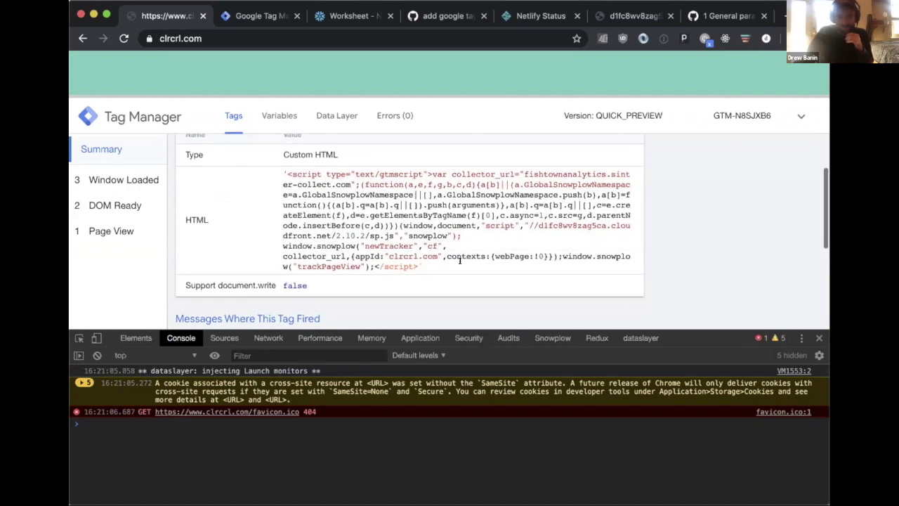
pyautogui.scroll(1, 460, 261)
pyautogui.scroll(2, 460, 261)
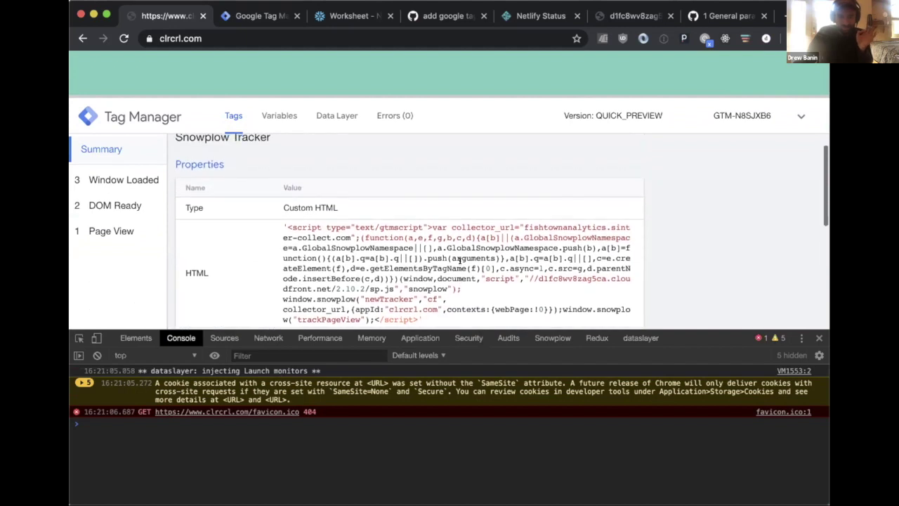
pyautogui.click(802, 118)
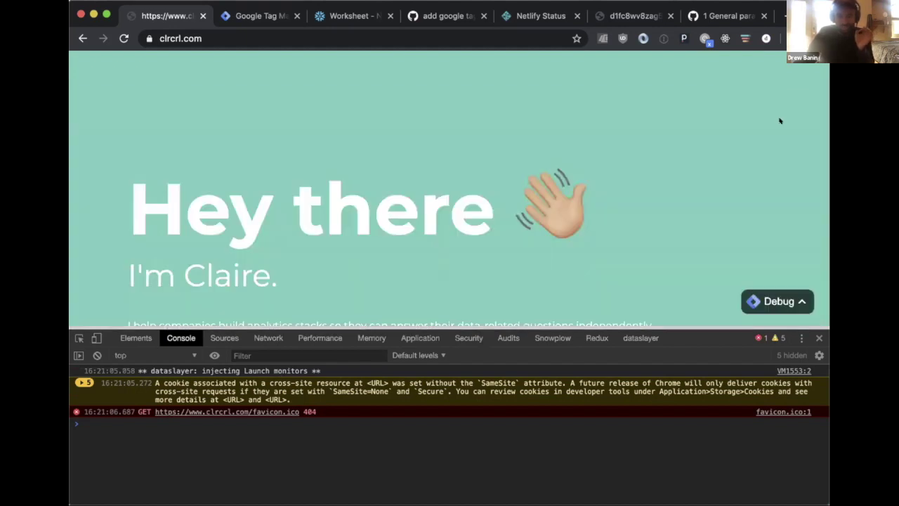
# - Filter the page's network requests by "tp" and inspect the tp2 request's URL and method in enlarged developer tools
pyautogui.click(268, 338)
pyautogui.write('tp')
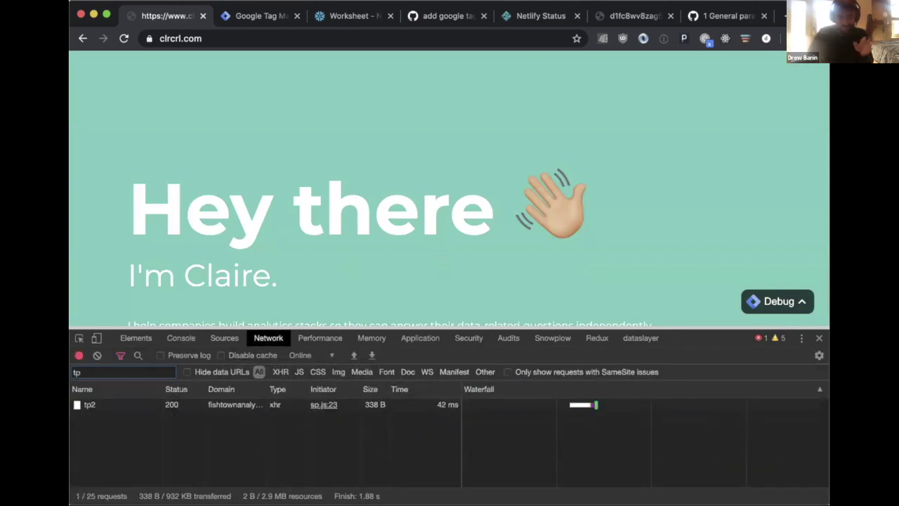
pyautogui.click(127, 405)
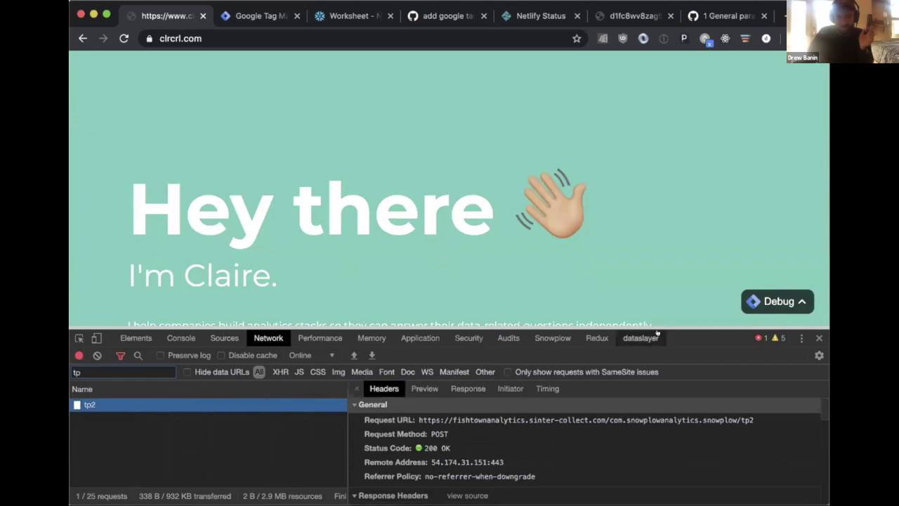
pyautogui.moveTo(664, 337); pyautogui.dragTo(663, 223)
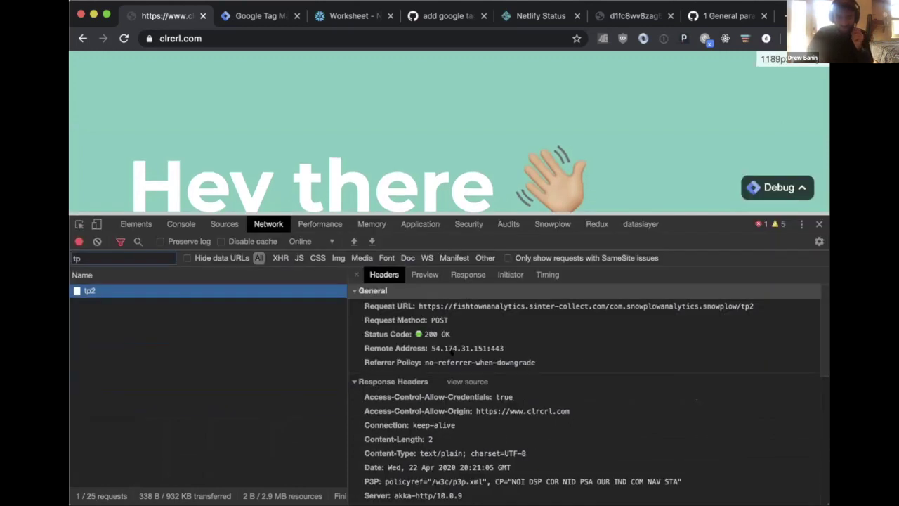
pyautogui.click(421, 304)
pyautogui.click(461, 320)
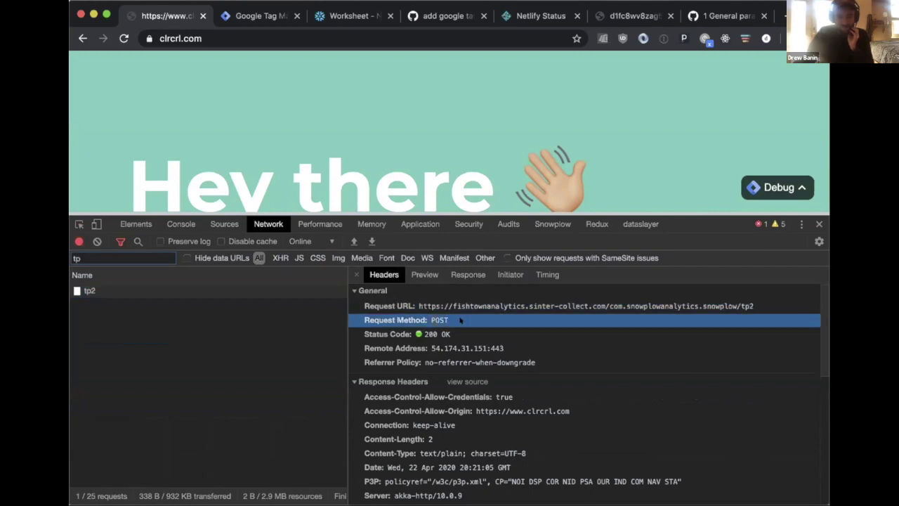
# - Expand the data in the tp2 request's payload and examine the event fields sent to the collector
pyautogui.scroll(-10, 449, 348)
pyautogui.click(367, 491)
pyautogui.click(370, 489)
pyautogui.scroll(-5, 369, 489)
pyautogui.scroll(-2, 369, 489)
pyautogui.scroll(3, 383, 457)
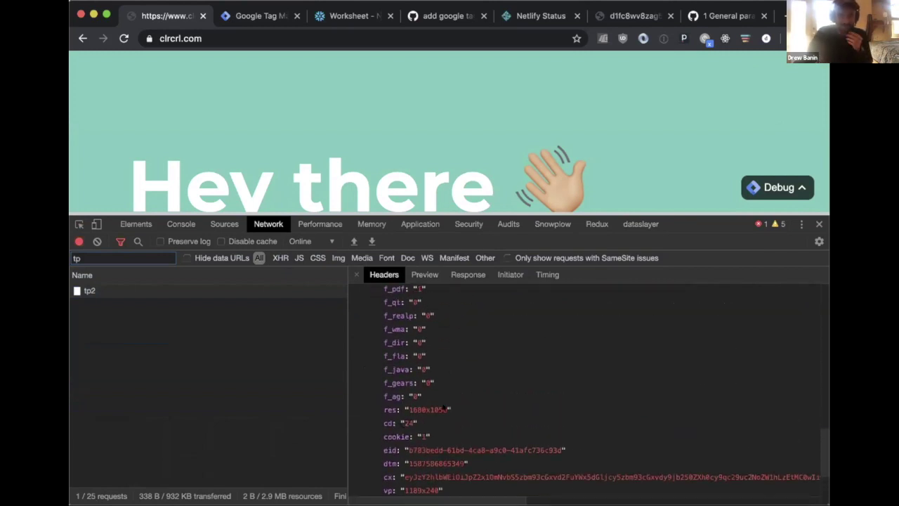
pyautogui.scroll(3, 478, 403)
pyautogui.scroll(2, 480, 403)
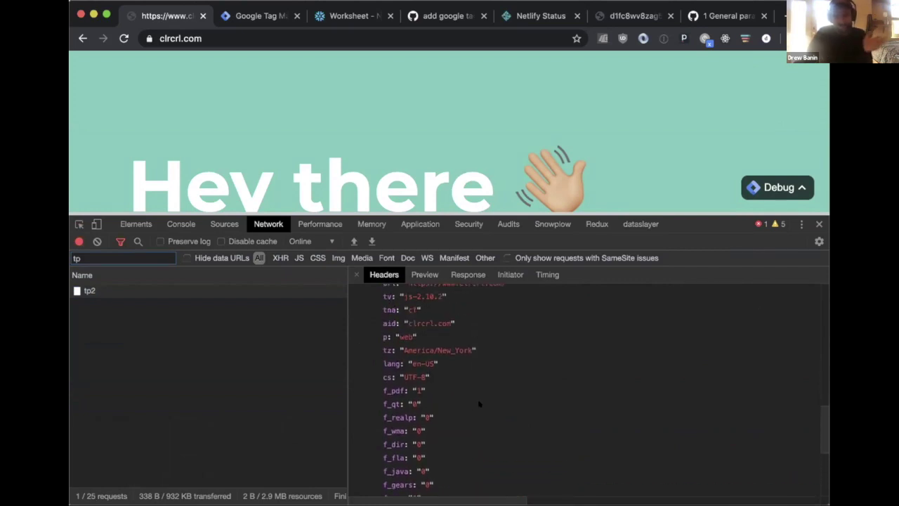
# - Reload the page with the Snowplow inspector open and examine the first Pageview event's app, time and collector
pyautogui.click(548, 223)
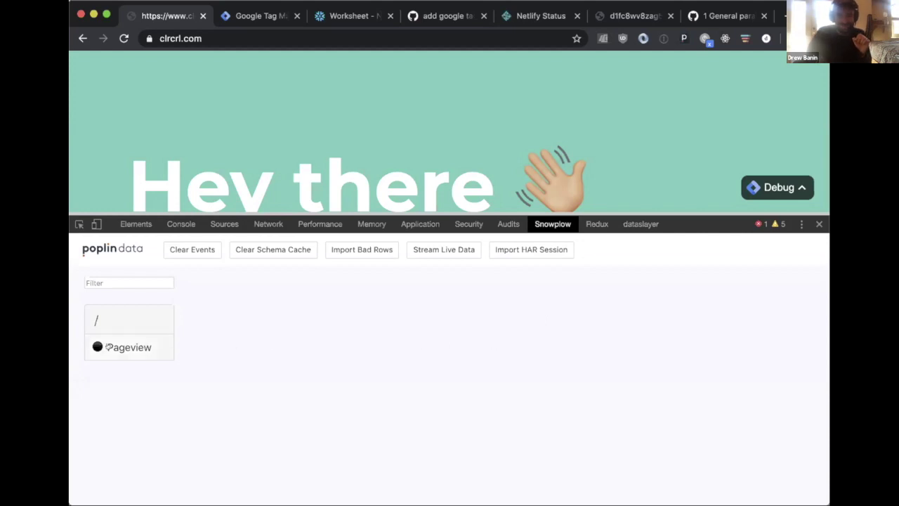
pyautogui.moveTo(118, 343)
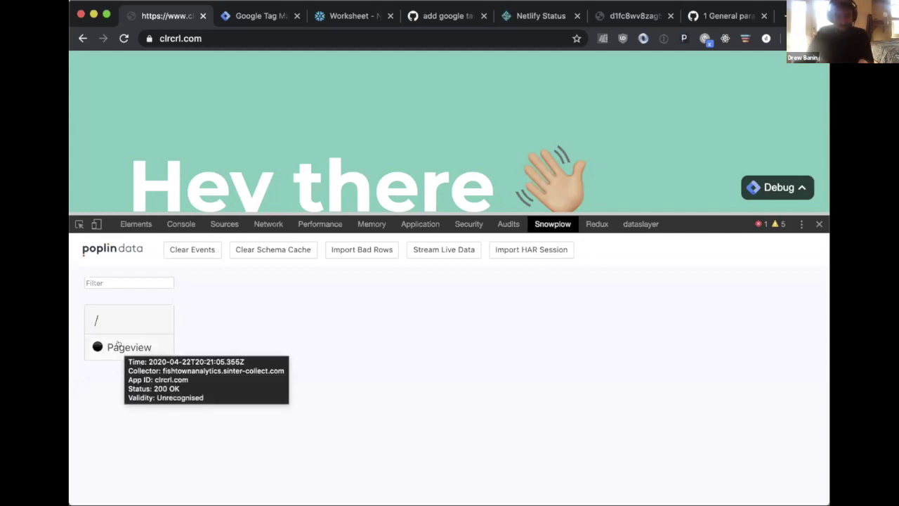
pyautogui.press('super+r')
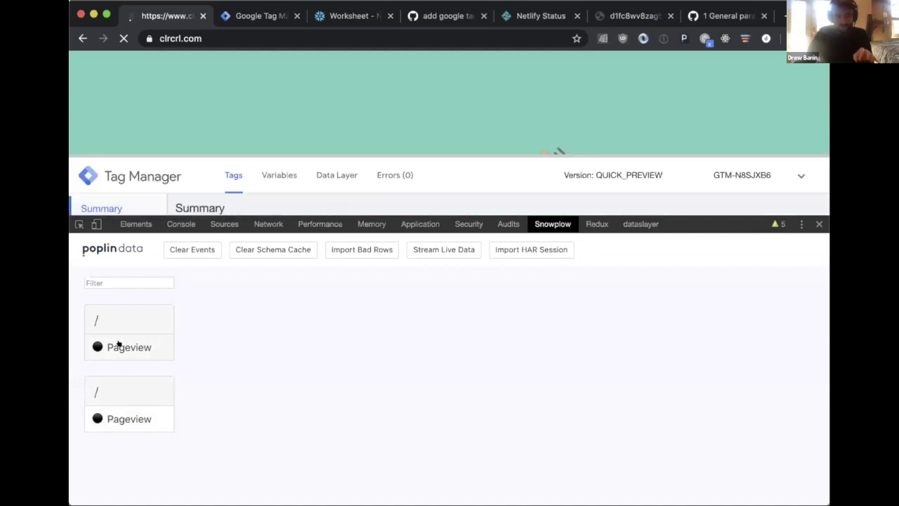
pyautogui.click(149, 345)
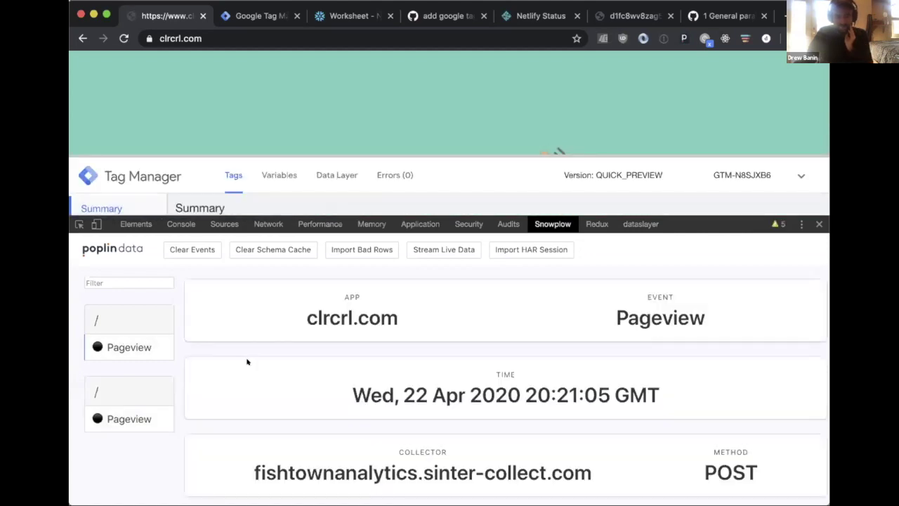
pyautogui.moveTo(297, 322); pyautogui.dragTo(422, 323)
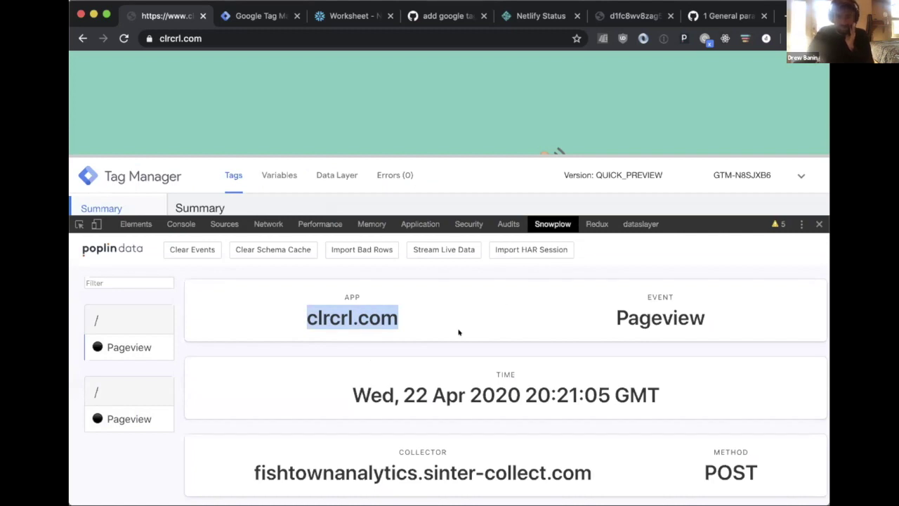
pyautogui.scroll(-4, 457, 333)
pyautogui.scroll(2, 460, 342)
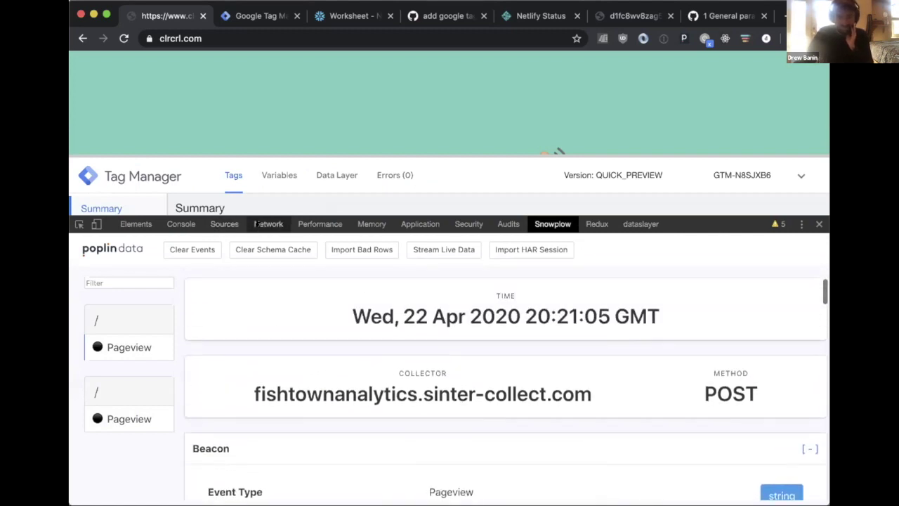
# - Return to the tp2 network request and expand its request payload for comparison with the Snowplow inspector
pyautogui.click(259, 224)
pyautogui.click(224, 293)
pyautogui.click(125, 288)
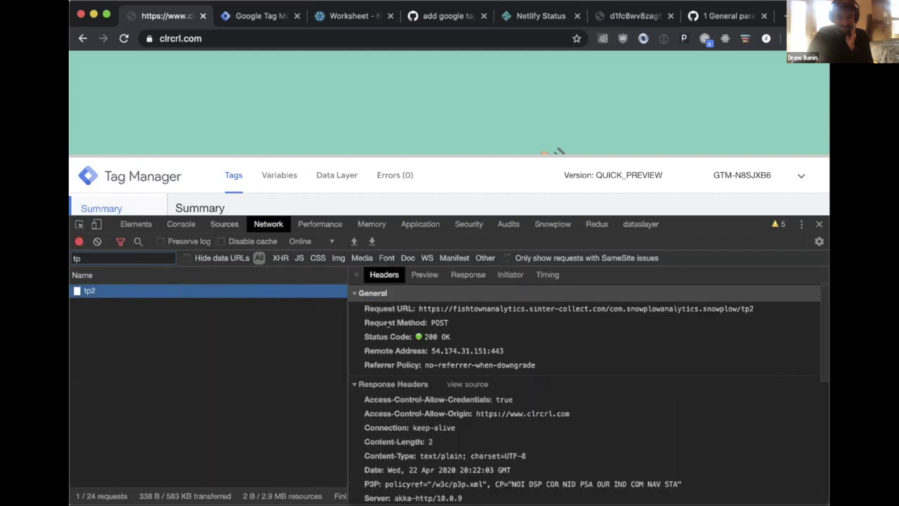
pyautogui.scroll(-6, 389, 329)
pyautogui.click(390, 465)
pyautogui.click(366, 491)
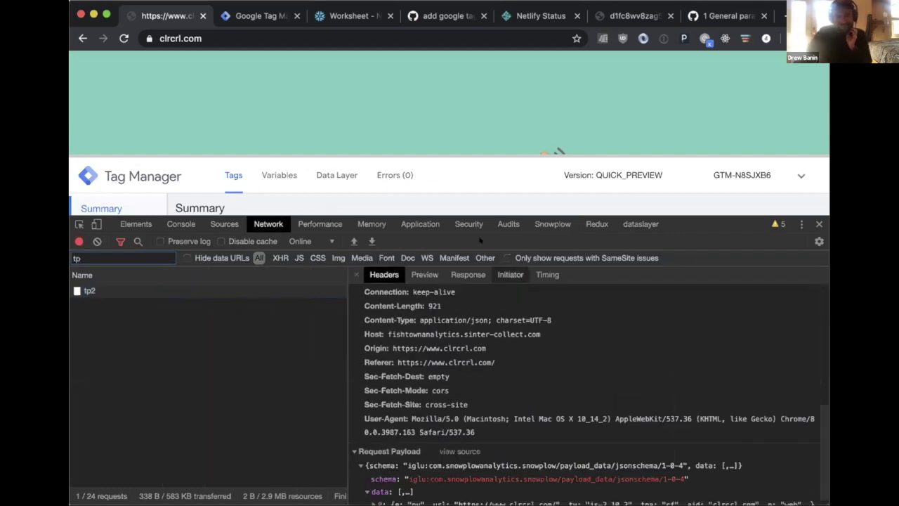
# - Check the Event Type and Application ID in the Beacon section of the Snowplow inspector's Pageview event
pyautogui.click(534, 223)
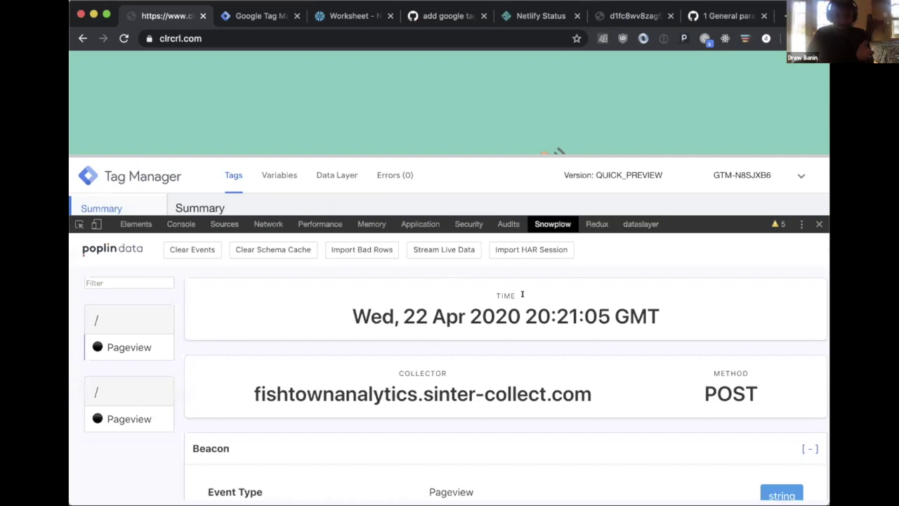
pyautogui.scroll(-4, 512, 301)
pyautogui.scroll(-2, 512, 302)
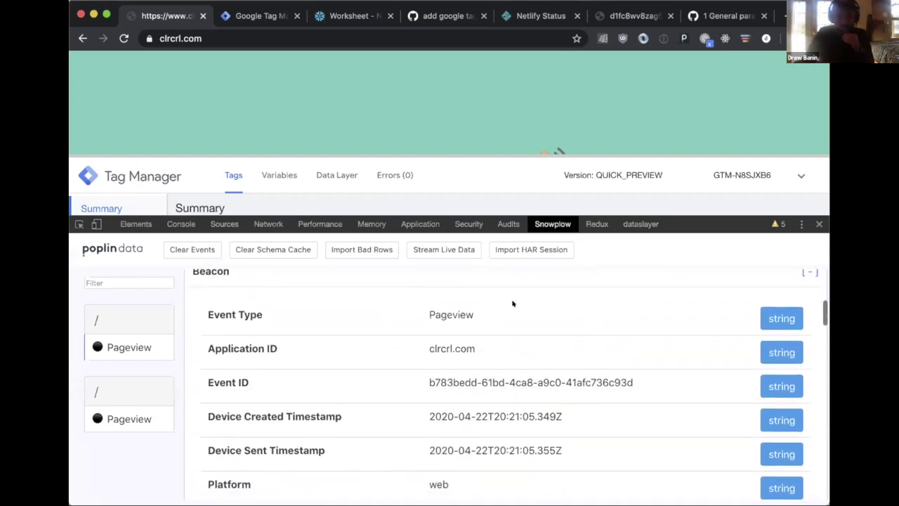
pyautogui.moveTo(428, 313); pyautogui.dragTo(503, 314)
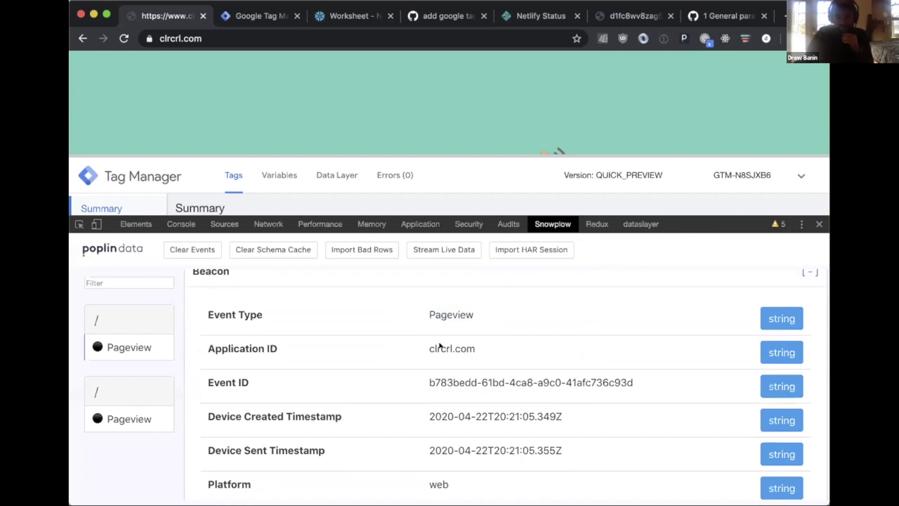
pyautogui.doubleClick(438, 348)
pyautogui.scroll(-3, 481, 344)
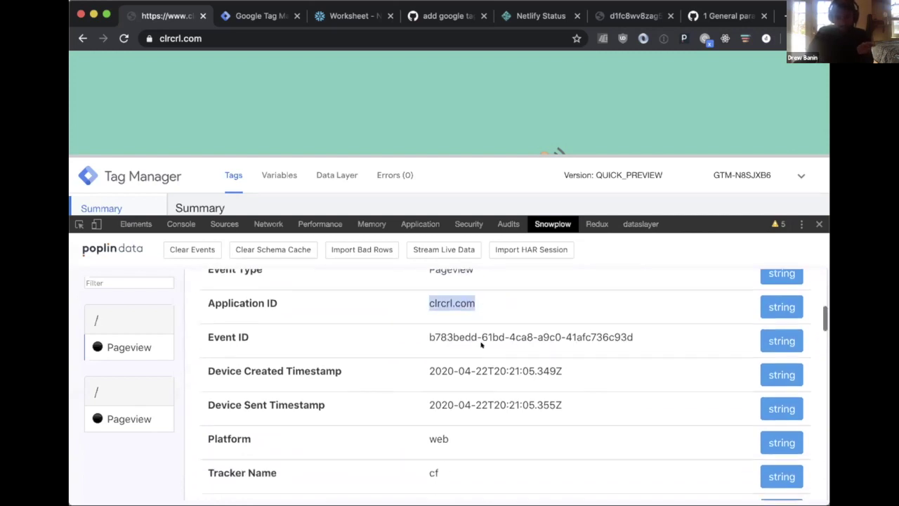
# - Examine the Pageview event's Event ID and compare its Device Created and Device Sent timestamps
pyautogui.moveTo(425, 297); pyautogui.dragTo(644, 293)
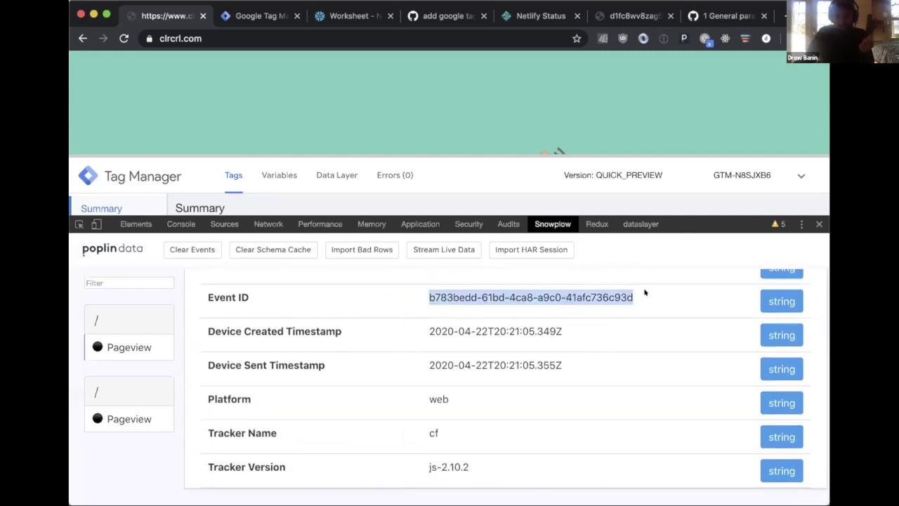
pyautogui.scroll(-1, 518, 311)
pyautogui.moveTo(422, 294); pyautogui.dragTo(571, 300)
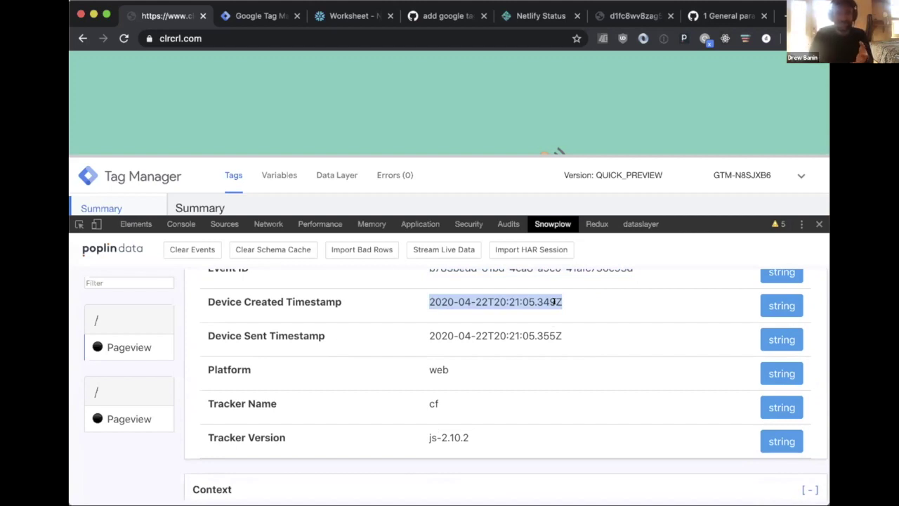
pyautogui.click(317, 305)
pyautogui.moveTo(403, 295); pyautogui.dragTo(568, 300)
pyautogui.moveTo(421, 333); pyautogui.dragTo(583, 333)
pyautogui.scroll(-3, 543, 340)
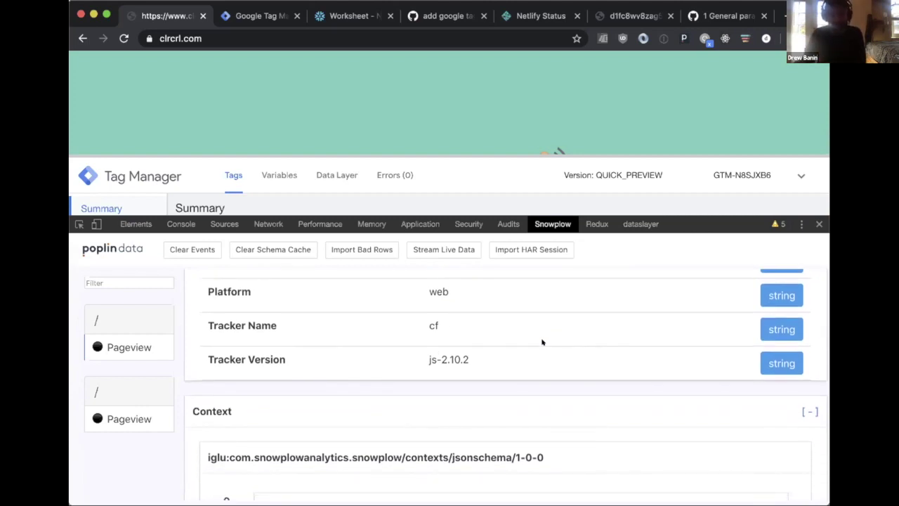
pyautogui.scroll(1, 542, 342)
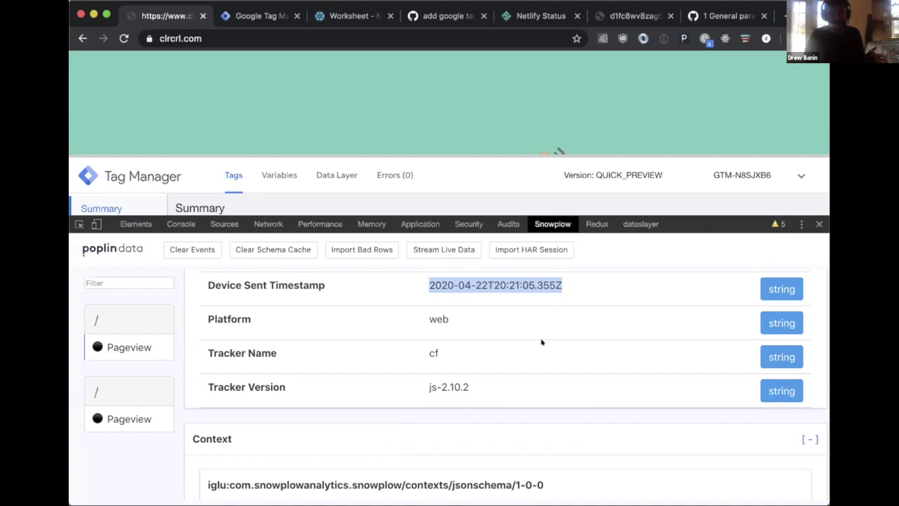
pyautogui.scroll(2, 541, 342)
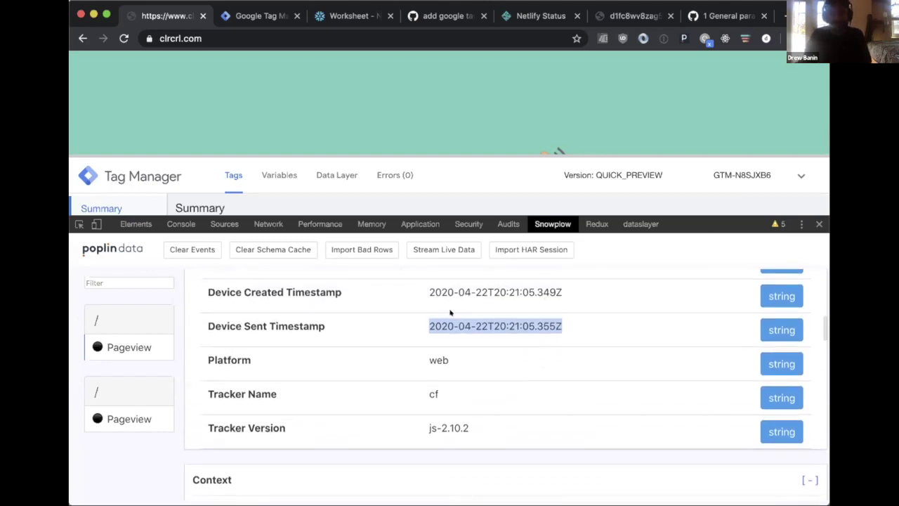
pyautogui.click(411, 292)
pyautogui.moveTo(410, 293); pyautogui.dragTo(652, 290)
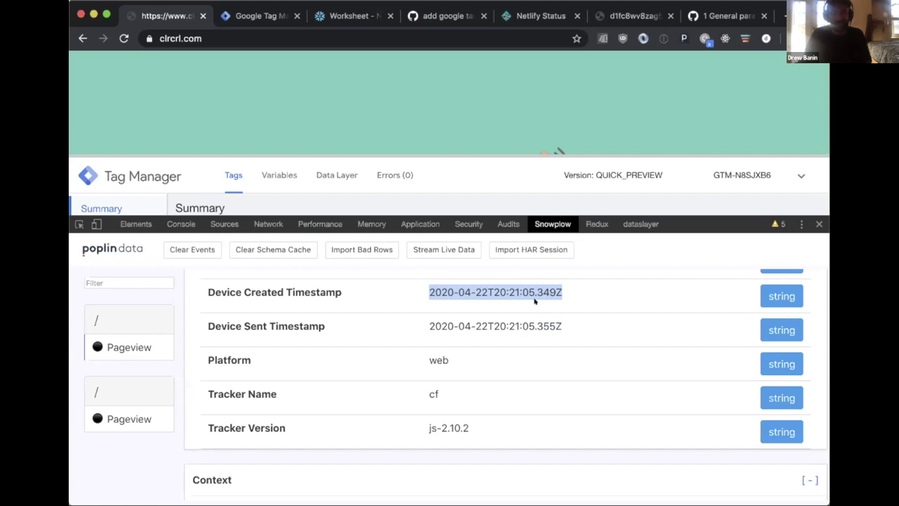
# - Examine the Pageview event's Platform value and the web_page entry in its Context section
pyautogui.scroll(-3, 535, 302)
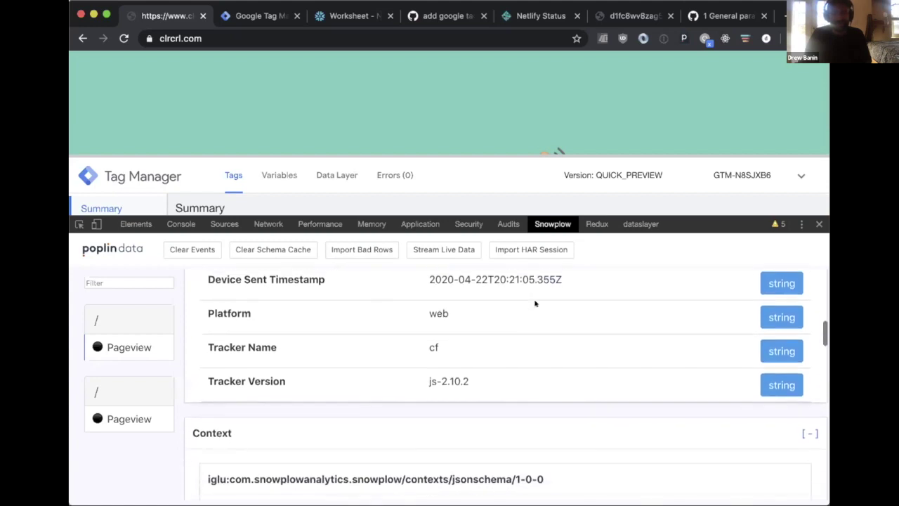
pyautogui.moveTo(423, 277); pyautogui.dragTo(483, 280)
pyautogui.click(483, 281)
pyautogui.scroll(-2, 461, 293)
pyautogui.scroll(2, 461, 293)
pyautogui.moveTo(419, 293); pyautogui.dragTo(501, 295)
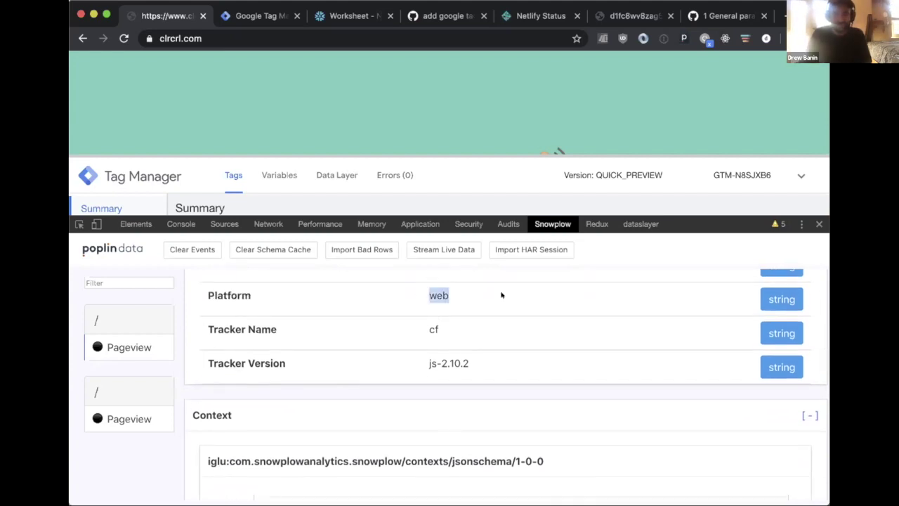
pyautogui.scroll(-5, 502, 295)
pyautogui.scroll(-2, 677, 417)
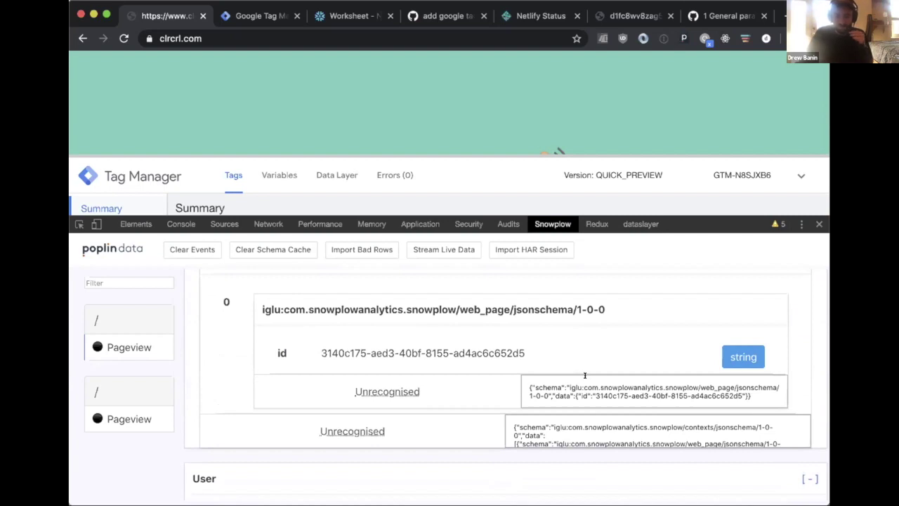
# - Examine the id of the web_page context and the Domain User ID in the Pageview event's details
pyautogui.scroll(1, 584, 376)
pyautogui.moveTo(541, 371); pyautogui.dragTo(310, 373)
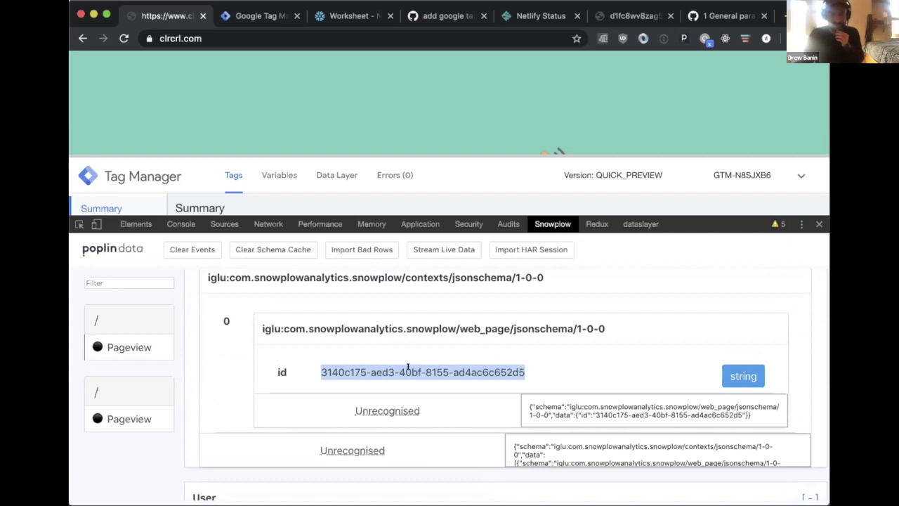
pyautogui.scroll(-5, 458, 373)
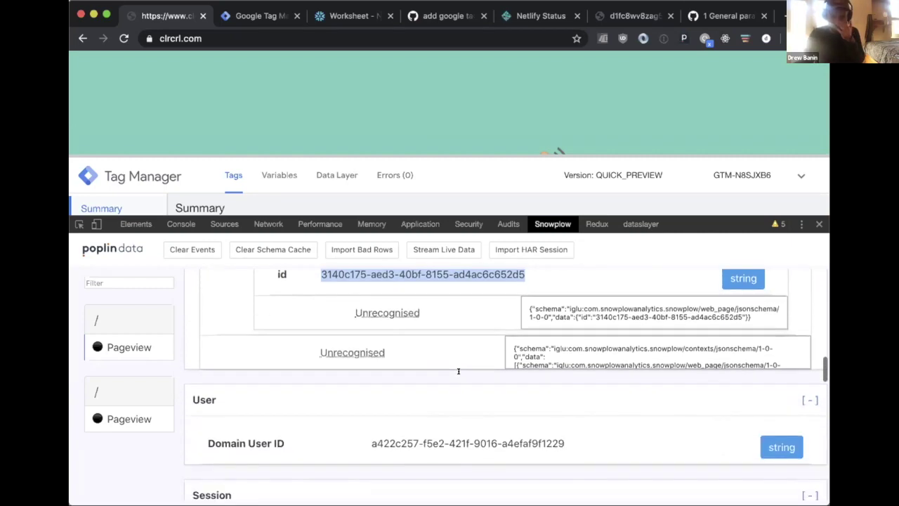
pyautogui.tripleClick(447, 305)
pyautogui.scroll(-1, 542, 322)
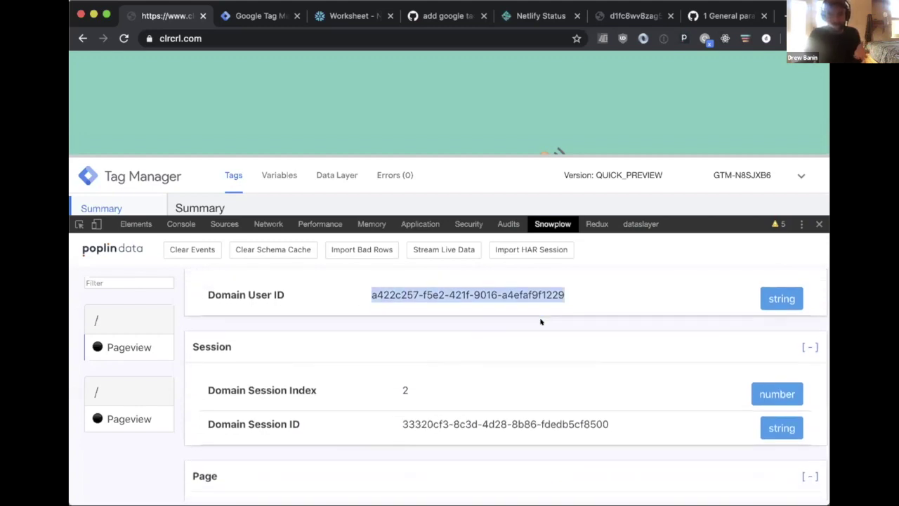
# - Examine the Domain Session Index and Domain Session ID in the Pageview event's Session section
pyautogui.scroll(-2, 538, 320)
pyautogui.moveTo(399, 331); pyautogui.dragTo(616, 363)
pyautogui.click(616, 363)
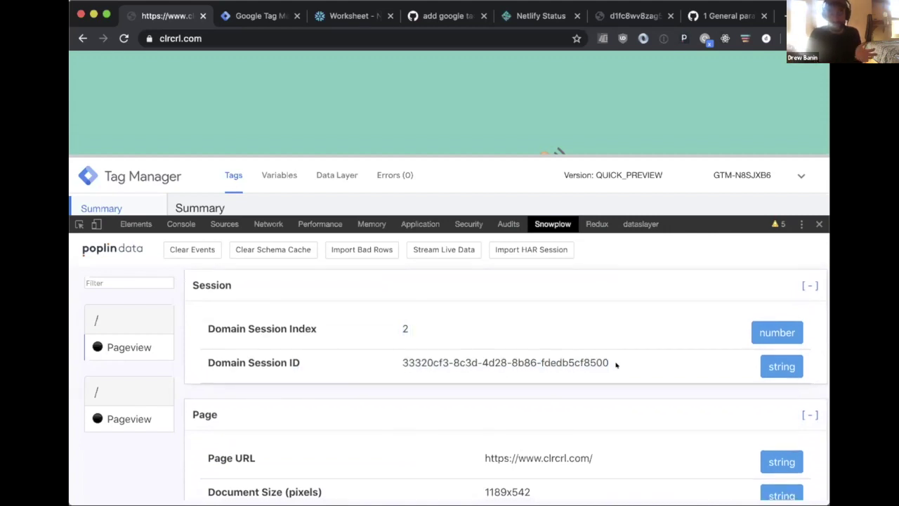
pyautogui.scroll(-1, 616, 364)
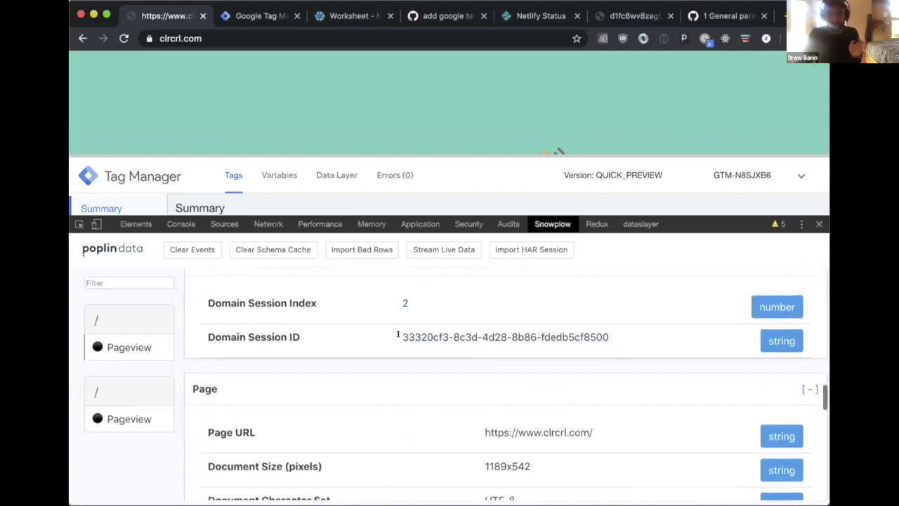
pyautogui.moveTo(394, 336); pyautogui.dragTo(615, 345)
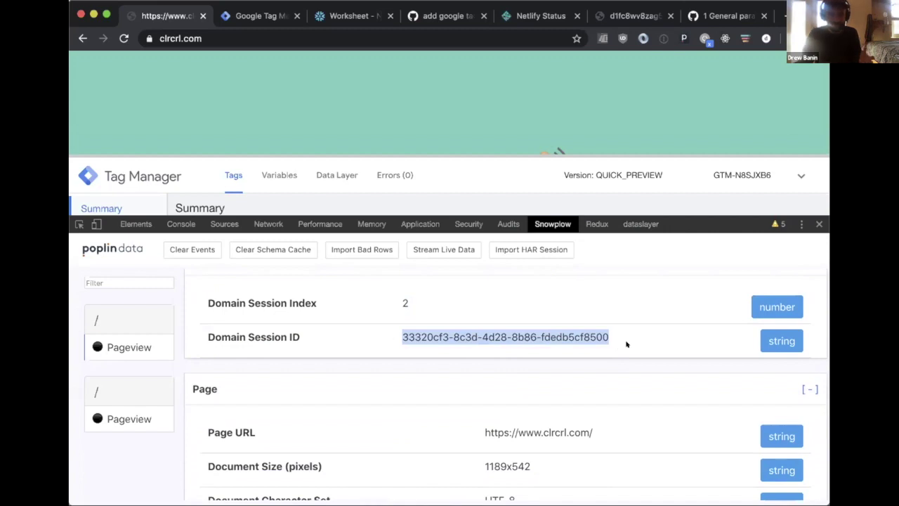
# - Review the Page and Browser sections of the Pageview event, from the Page URL through the browser plugin support values
pyautogui.scroll(-3, 626, 344)
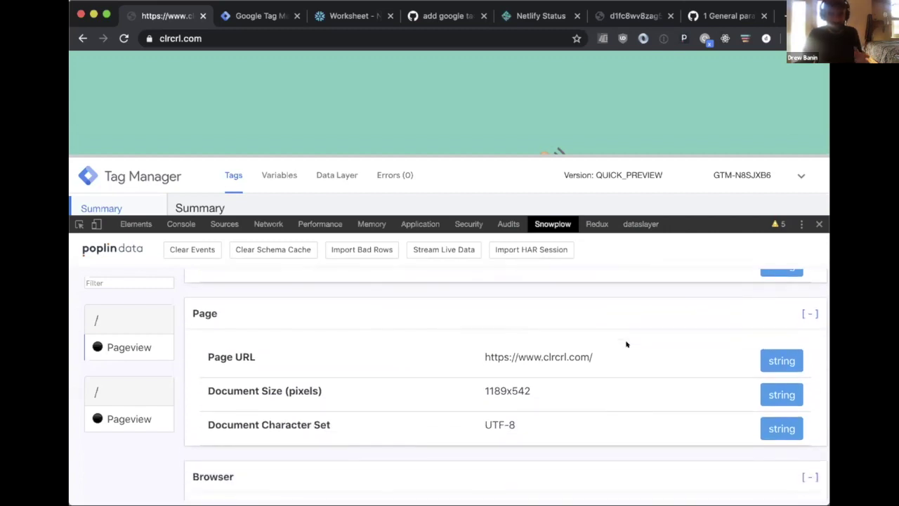
pyautogui.scroll(-2, 626, 344)
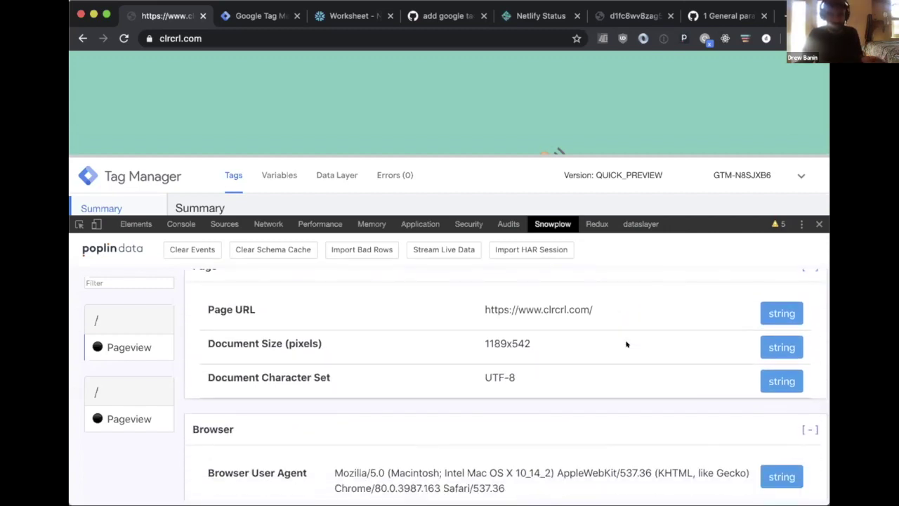
pyautogui.scroll(-1, 627, 344)
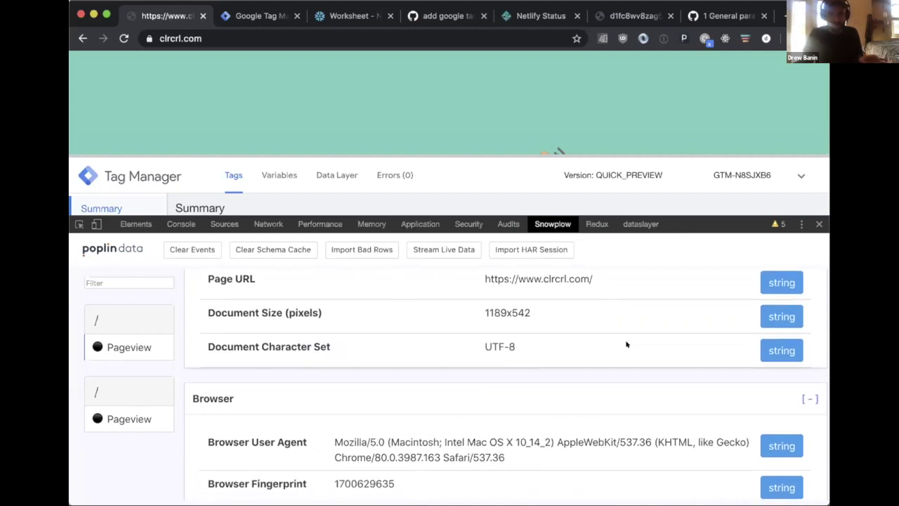
pyautogui.scroll(-1, 626, 344)
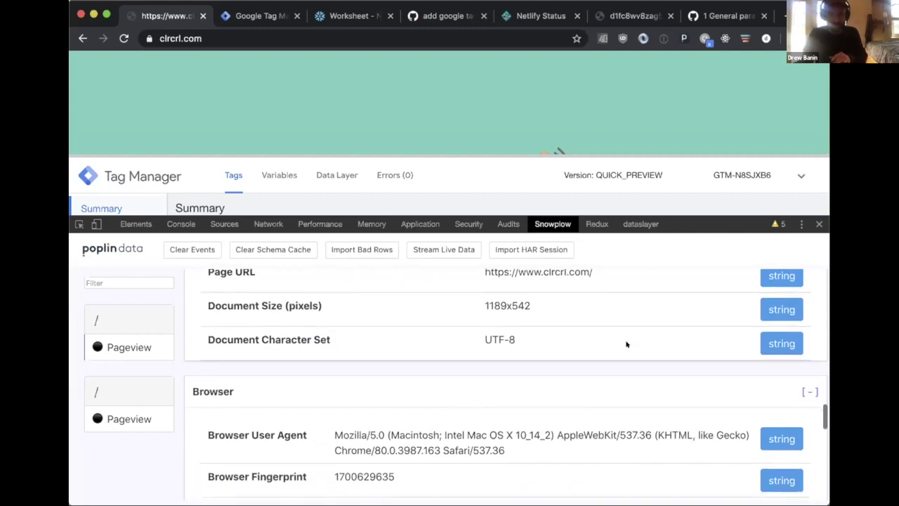
pyautogui.scroll(-2, 626, 345)
pyautogui.scroll(-2, 621, 343)
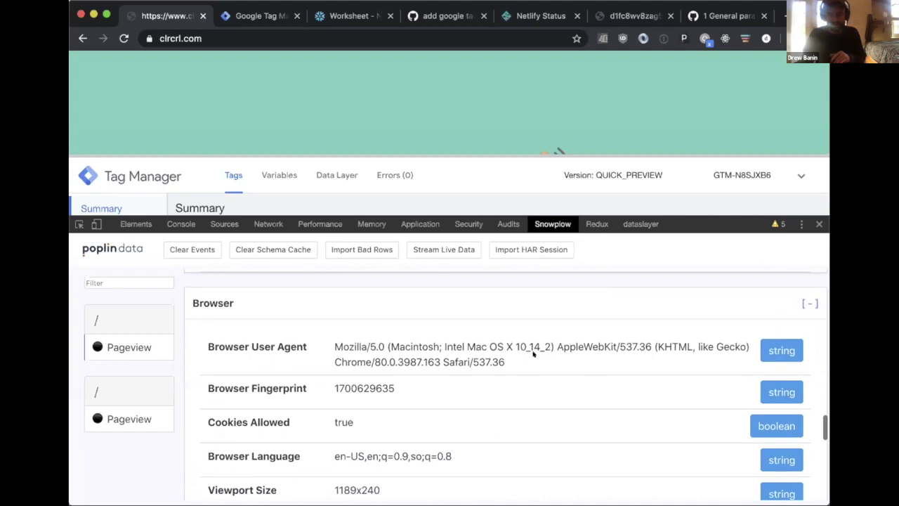
pyautogui.scroll(-2, 520, 355)
pyautogui.scroll(-5, 515, 356)
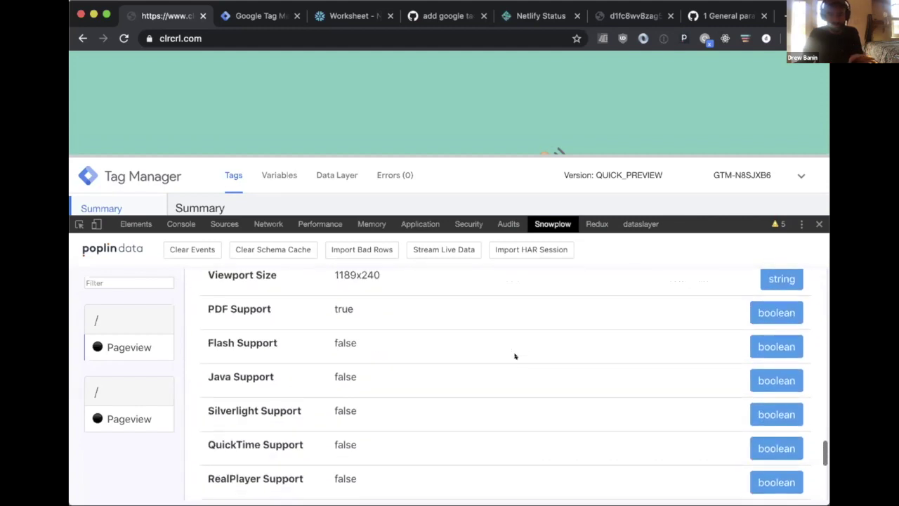
# - Start submitting the workspace changes in Google Tag Manager and name the version "Initial relase"
pyautogui.click(260, 16)
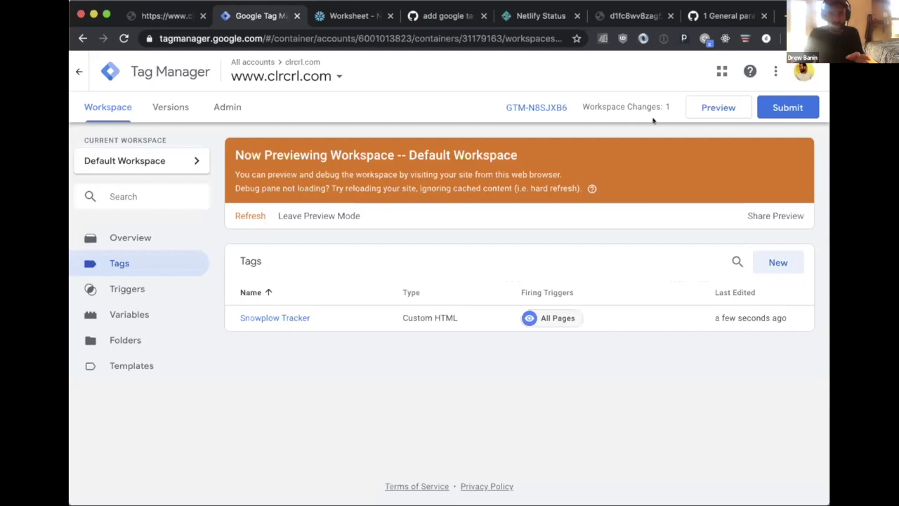
pyautogui.click(773, 103)
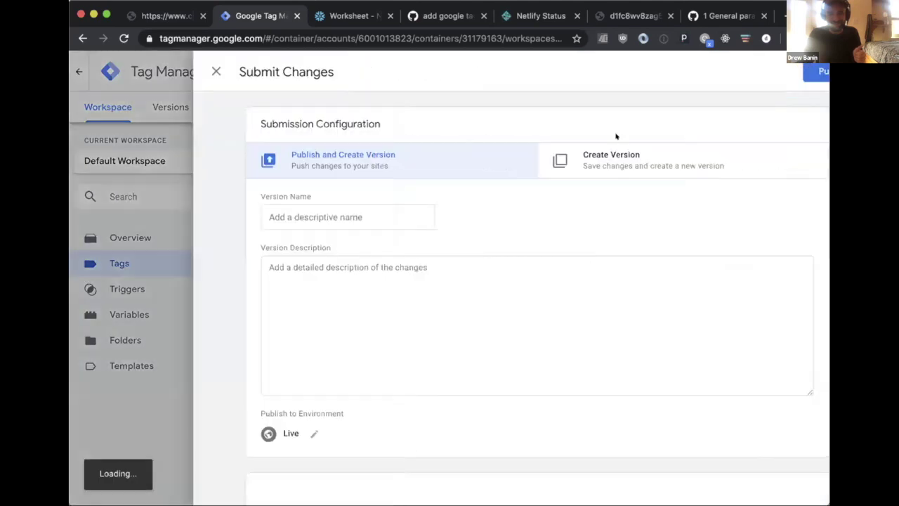
pyautogui.click(308, 209)
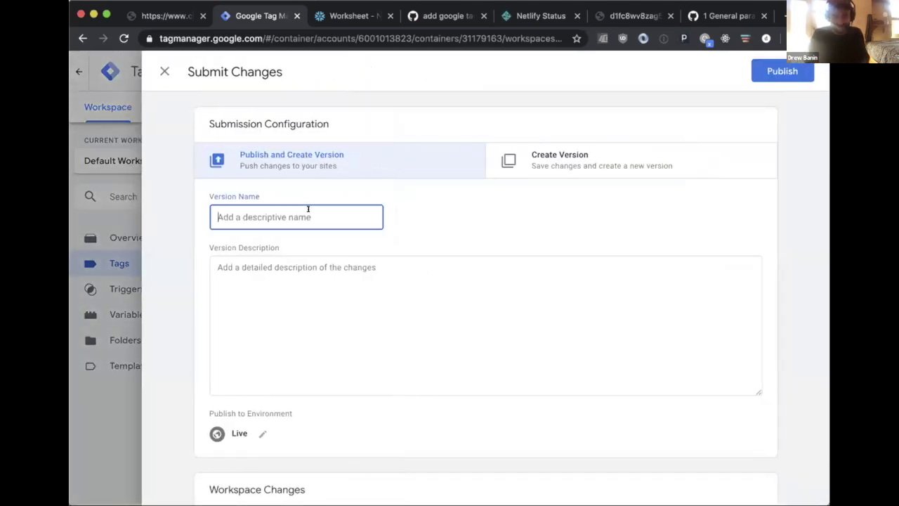
pyautogui.write('Initial relase')
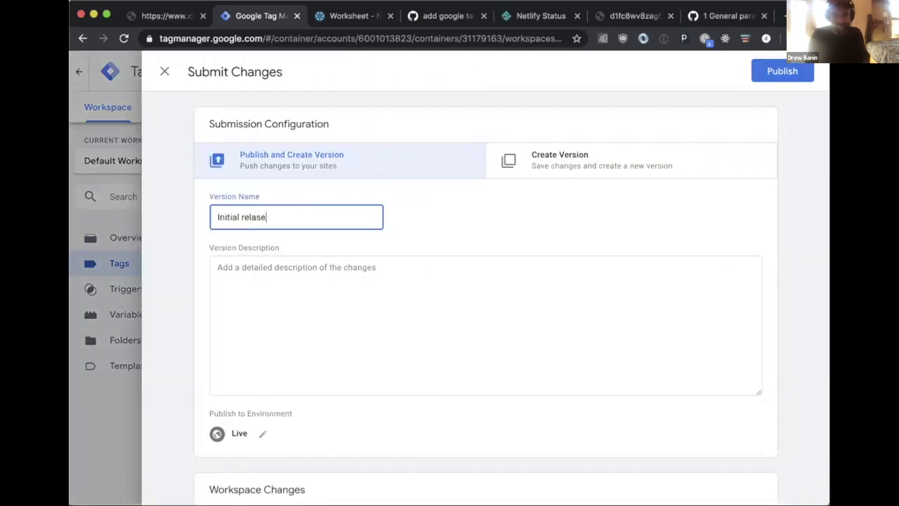
# - Enter the version description "Adds snowplow tracking for pageviews" and publish the version to the Live environment
pyautogui.press('Tab')
pyautogui.write('Adds s')
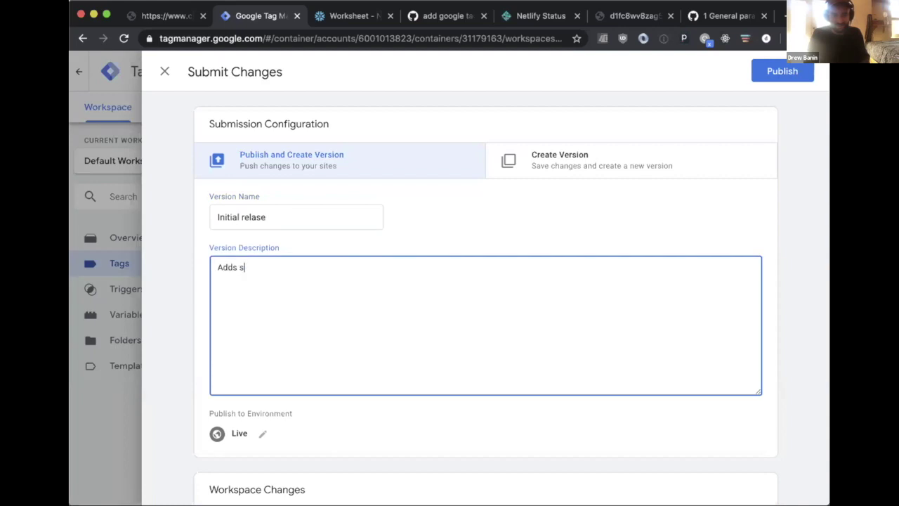
pyautogui.write('nowplow tracking')
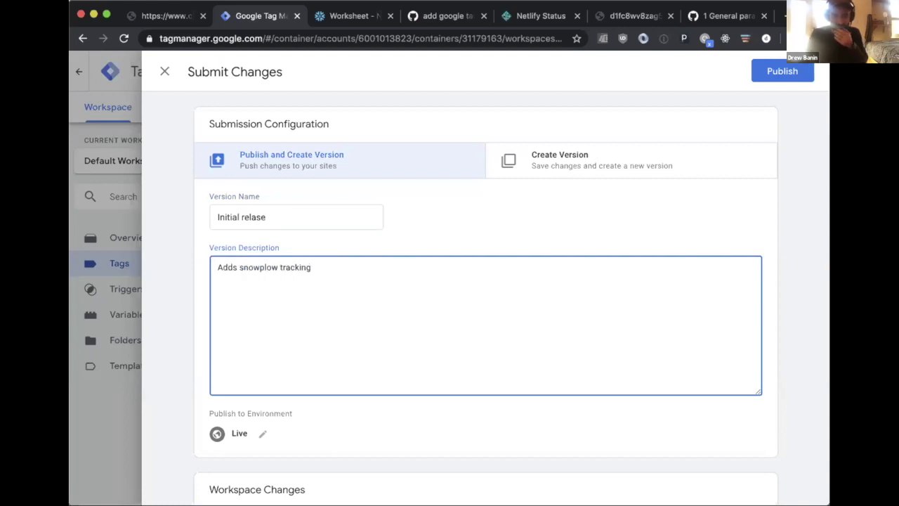
pyautogui.write(' for pageviewqs')
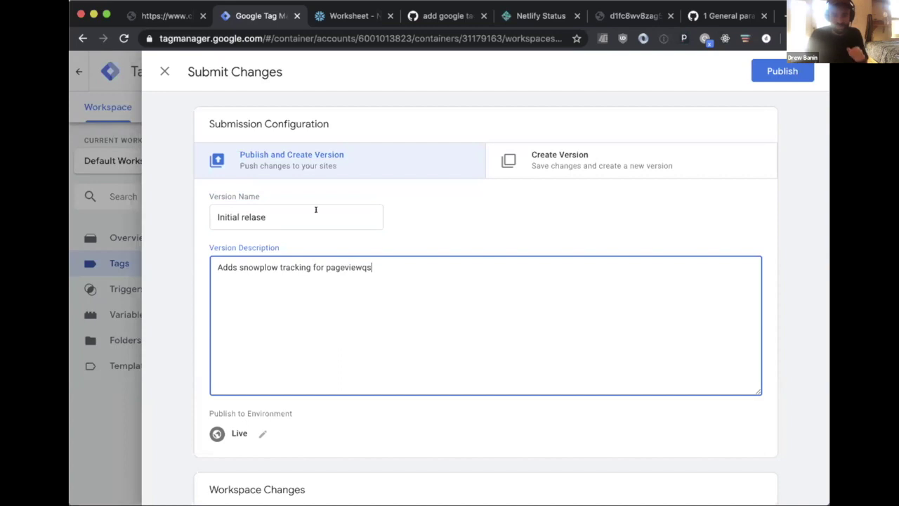
pyautogui.press('BackSpace')
pyautogui.press('BackSpace')
pyautogui.write('s')
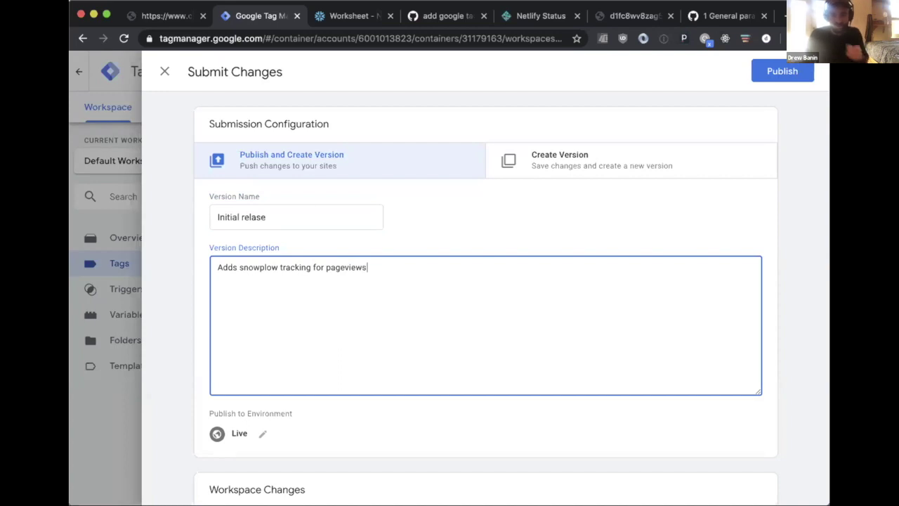
pyautogui.click(779, 70)
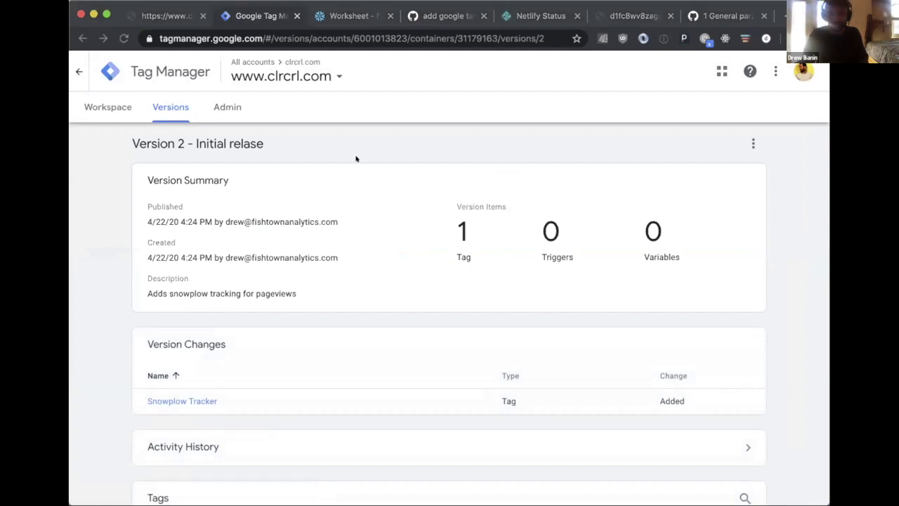
# - Return to the clrcrl.com site, reload it with the published container and close its developer tools
pyautogui.click(143, 15)
pyautogui.click(222, 37)
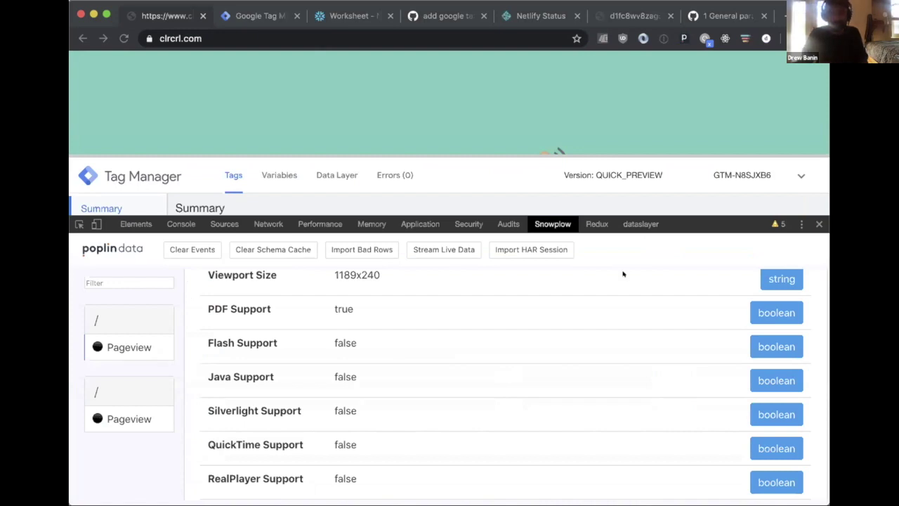
pyautogui.click(441, 128)
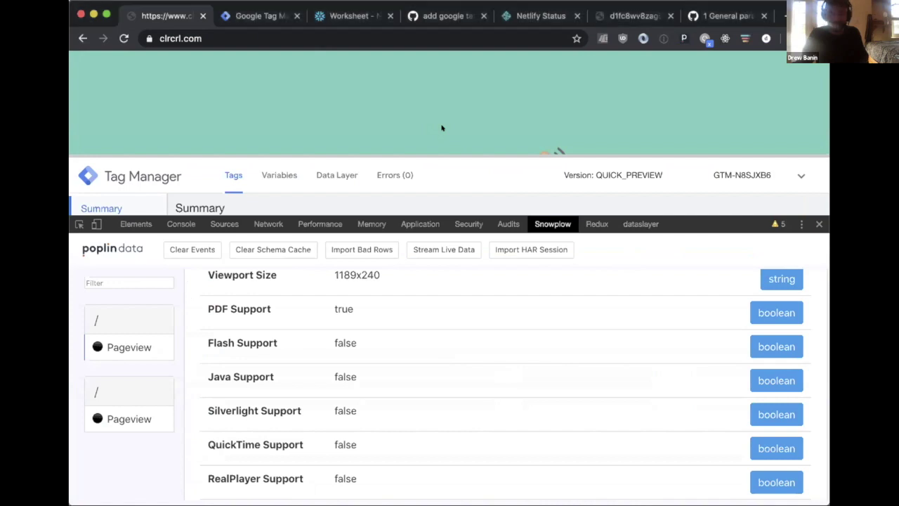
pyautogui.press('super+r')
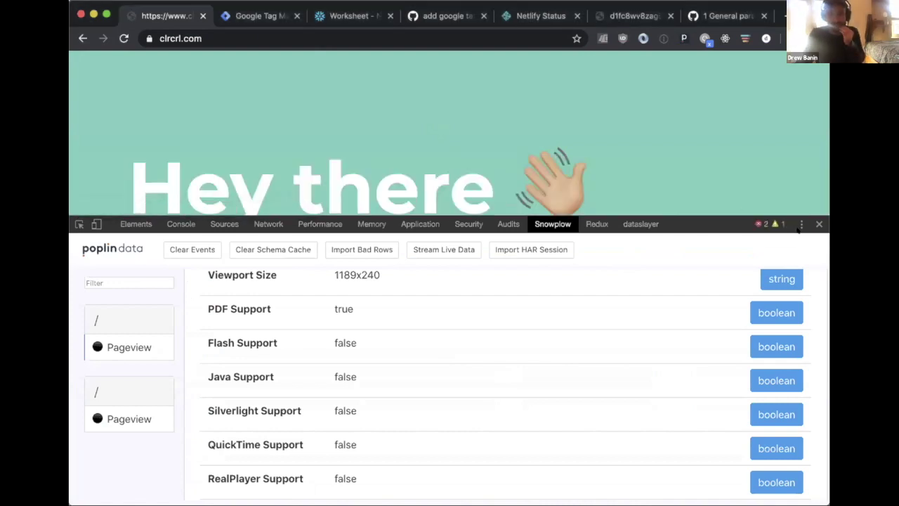
pyautogui.click(818, 223)
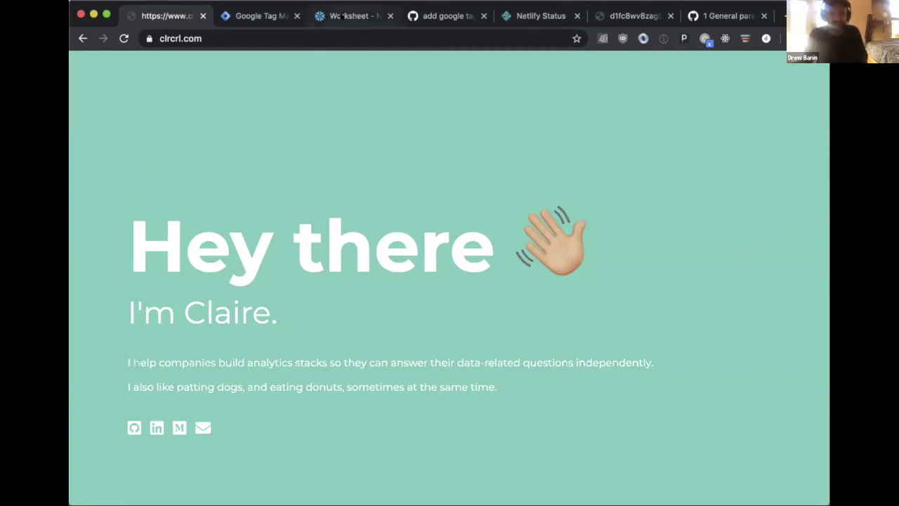
# - Rerun the raw.snowplow.event query for app_id 'clrcrl.com' in the Snowflake worksheet and slightly enlarge the results area
pyautogui.click(342, 16)
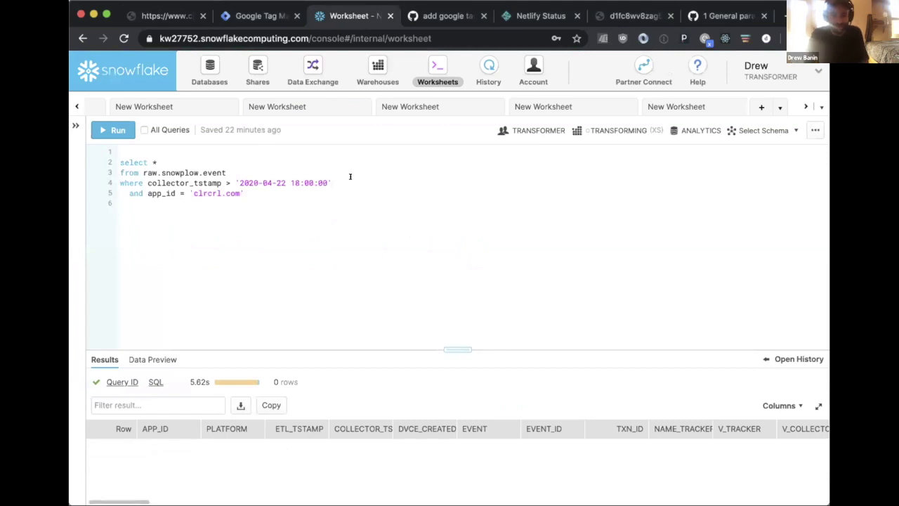
pyautogui.press('super+Return')
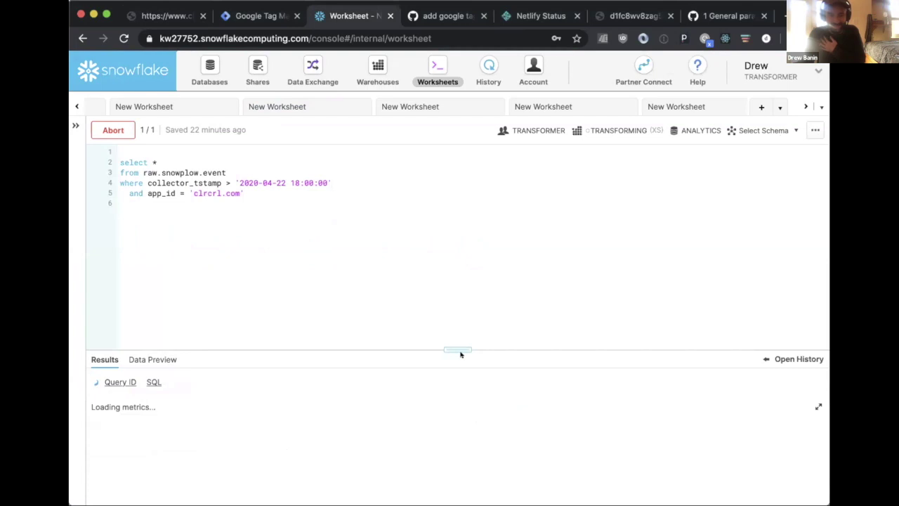
pyautogui.moveTo(457, 347); pyautogui.dragTo(455, 324)
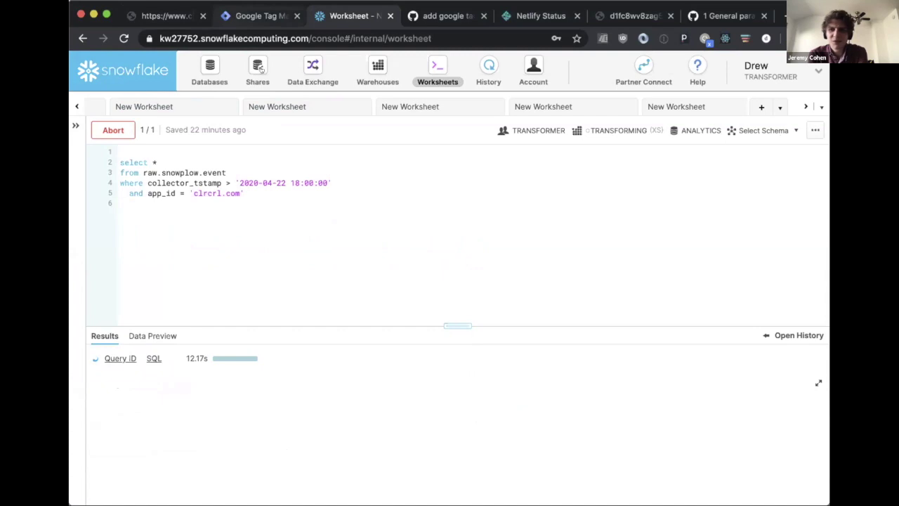
# - Search the Snowplow JavaScript tracker wiki page for "page pin" and look through the matches
pyautogui.press('super+9')
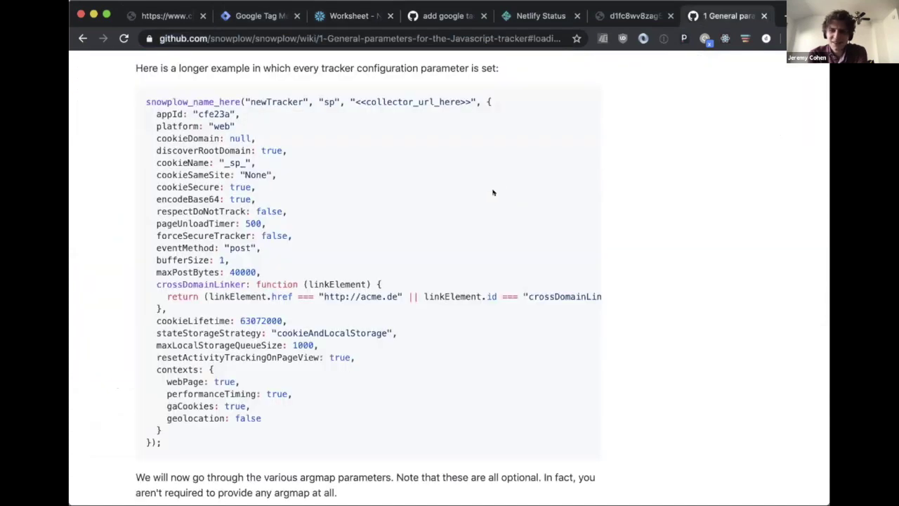
pyautogui.write('page pig')
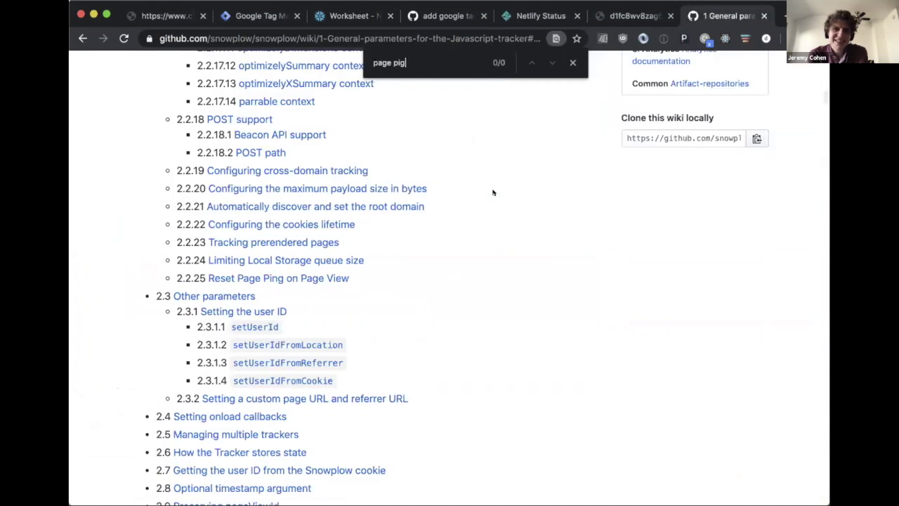
pyautogui.press('BackSpace')
pyautogui.write('n')
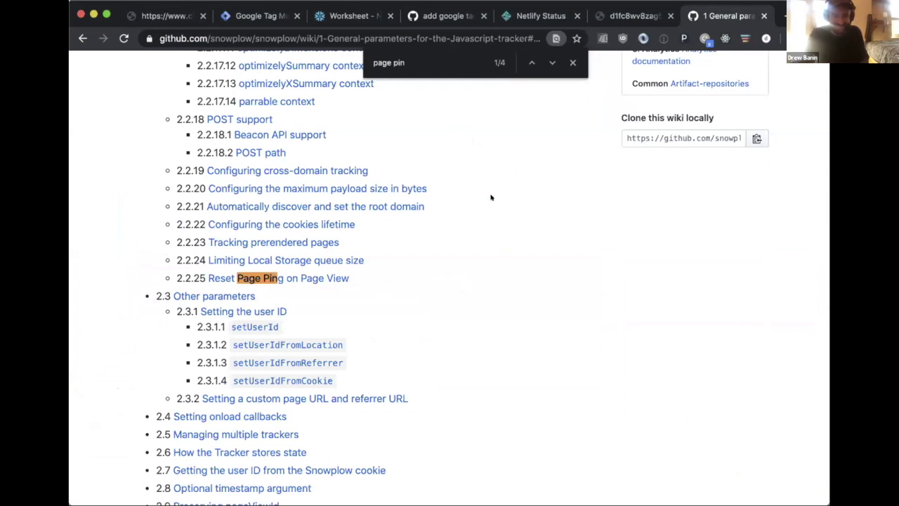
pyautogui.press('Return')
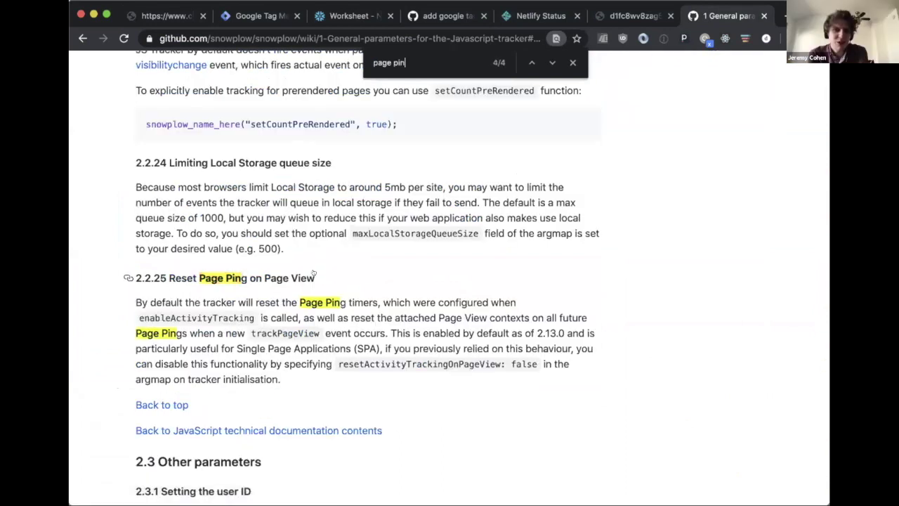
pyautogui.hotkey('shift', 'Return')
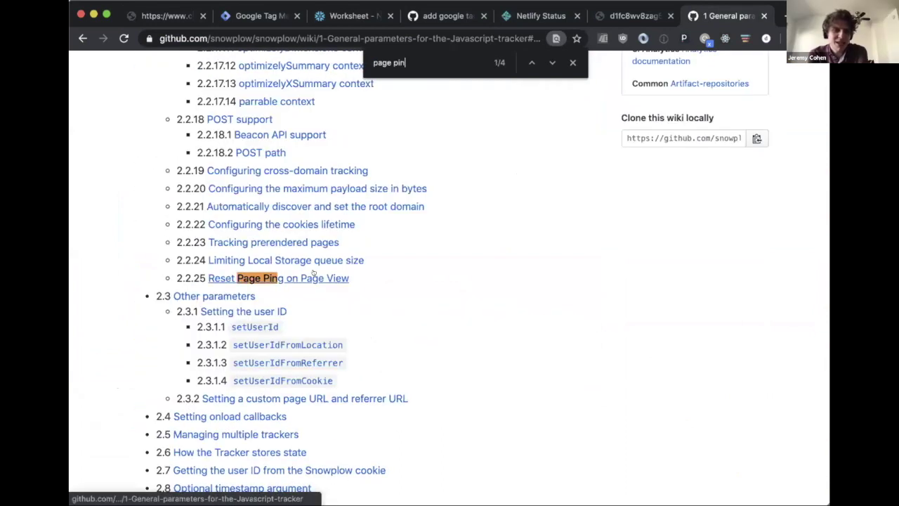
# - Search the wiki page for "activi" and copy the function name enableActivityTracking from section 2.2.25
pyautogui.press('super+a')
pyautogui.write('activi')
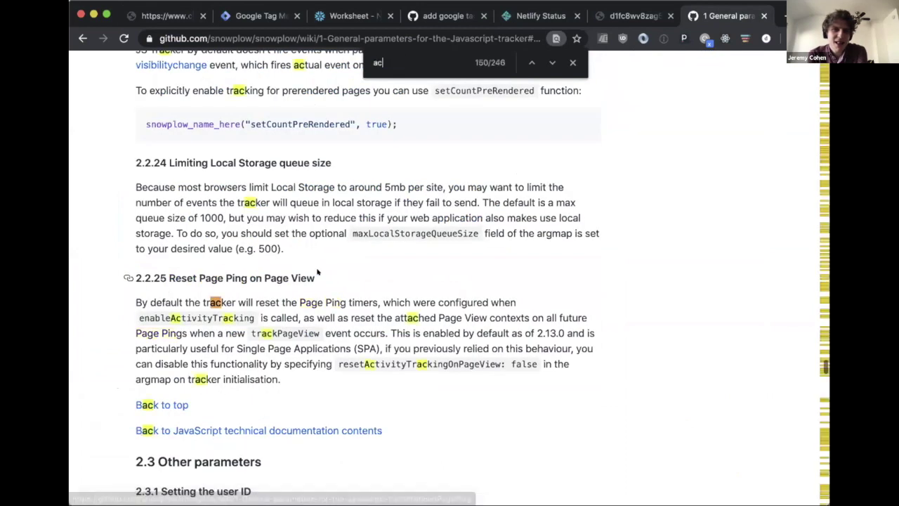
pyautogui.doubleClick(176, 317)
pyautogui.hotkey('ctrl', 'c')
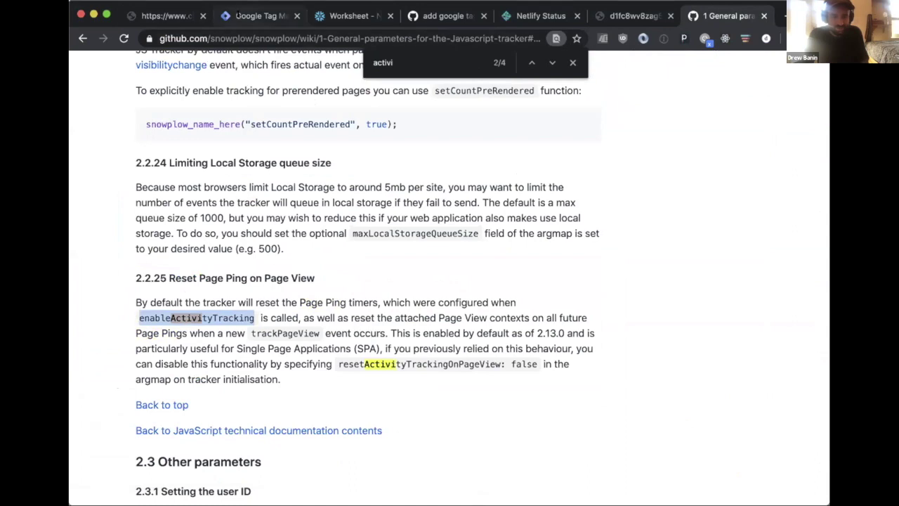
# - Switch to Google Tag Manager and open the Snowplow Tracker tag from the workspace's tag list
pyautogui.click(253, 15)
pyautogui.scroll(-3, 246, 232)
pyautogui.scroll(3, 183, 154)
pyautogui.scroll(-1, 156, 119)
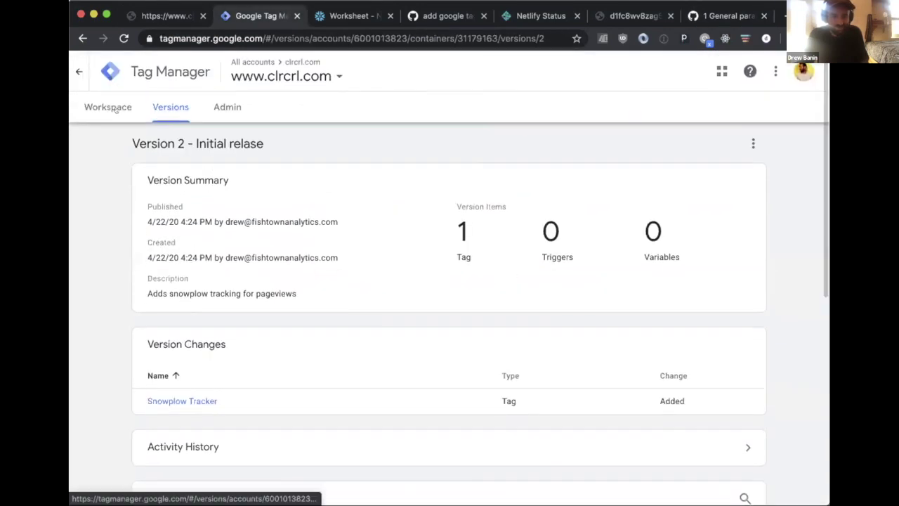
pyautogui.click(106, 107)
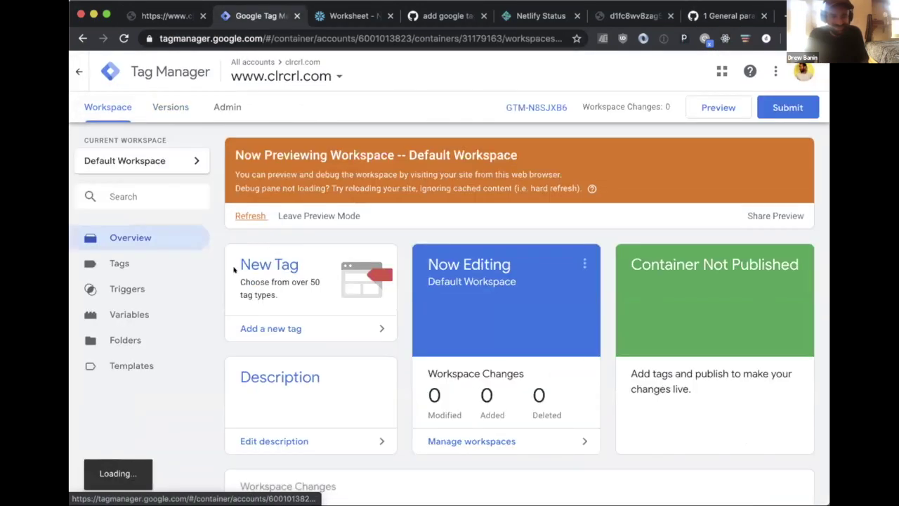
pyautogui.click(151, 263)
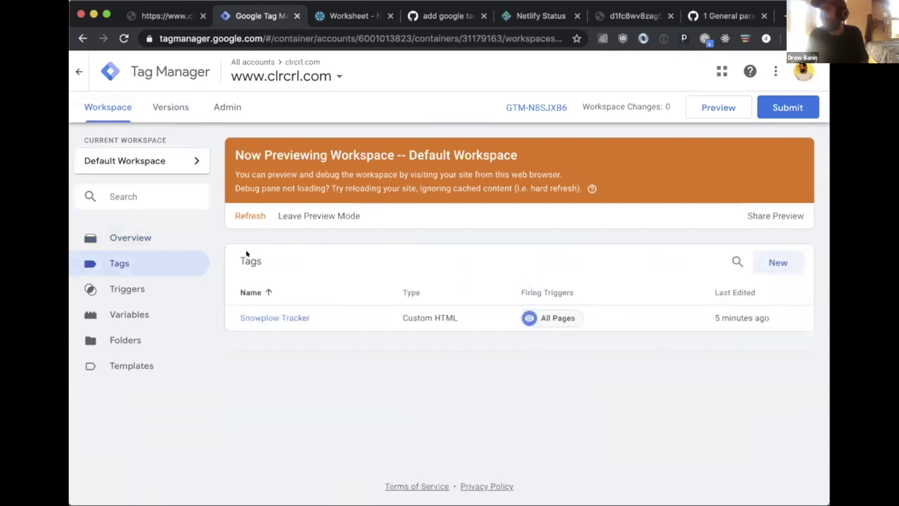
pyautogui.click(277, 317)
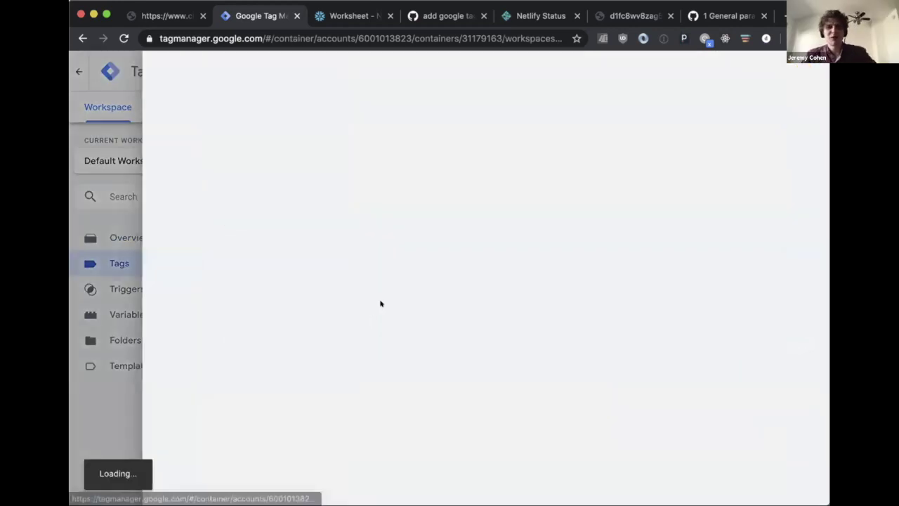
# - Add the line window.snowplow('enableActivityTracking', 10, 10); directly above the trackPageView call in the tag's HTML
pyautogui.scroll(-3, 402, 283)
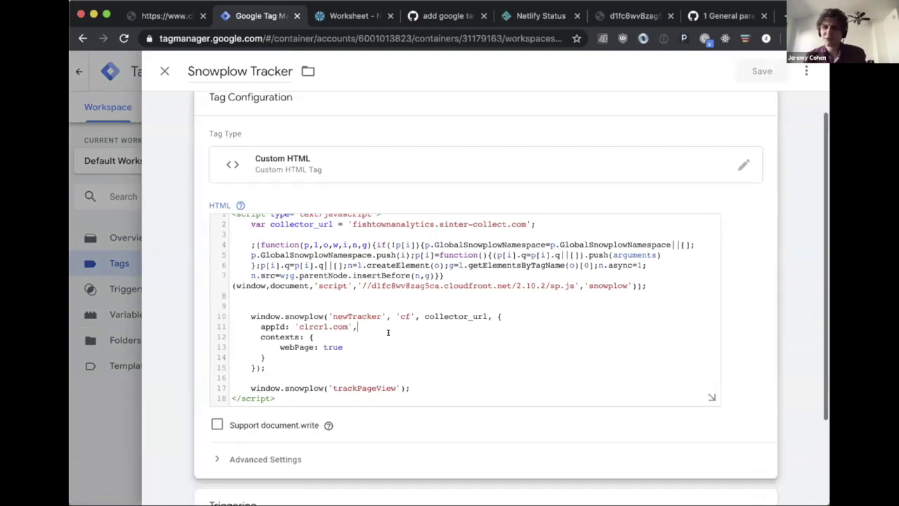
pyautogui.click(388, 323)
pyautogui.press('Return')
pyautogui.write('wind')
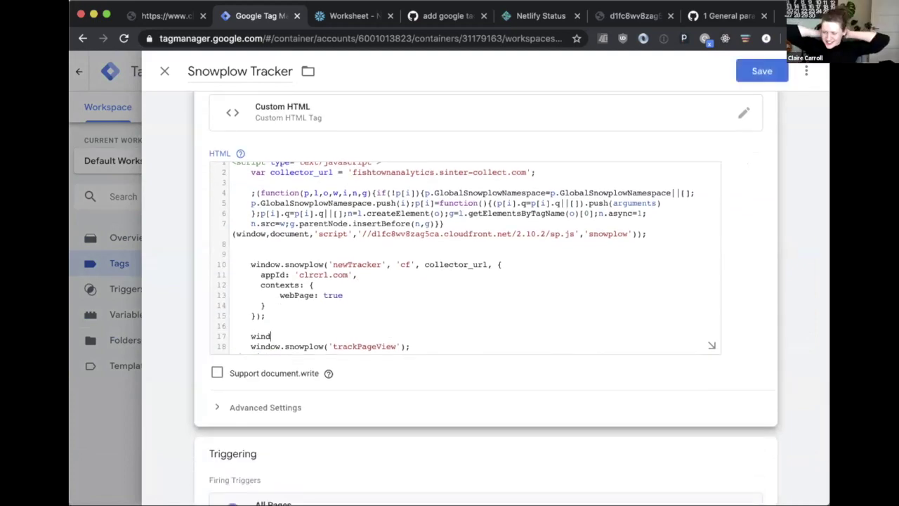
pyautogui.write("ow.snowplow('")
pyautogui.hotkey('ctrl', 'v')
pyautogui.write("');")
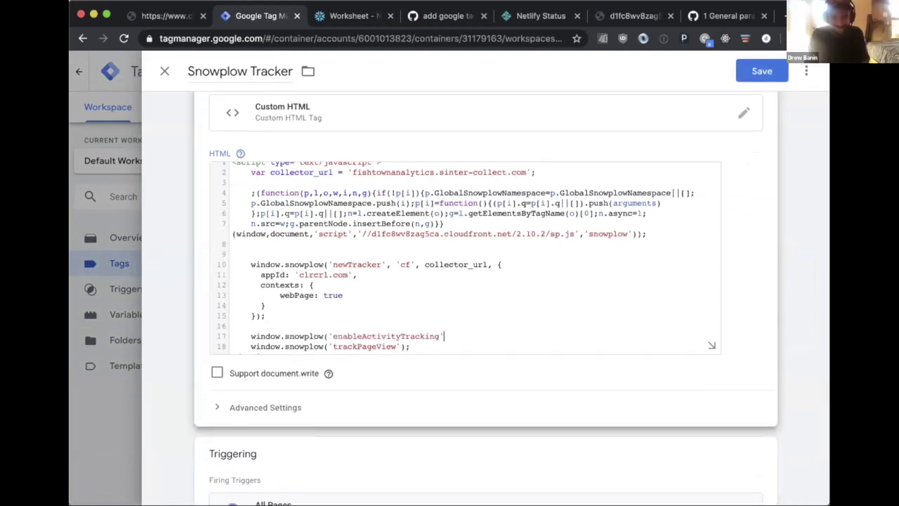
pyautogui.press('BackSpace')
pyautogui.write(', 10 ,10')
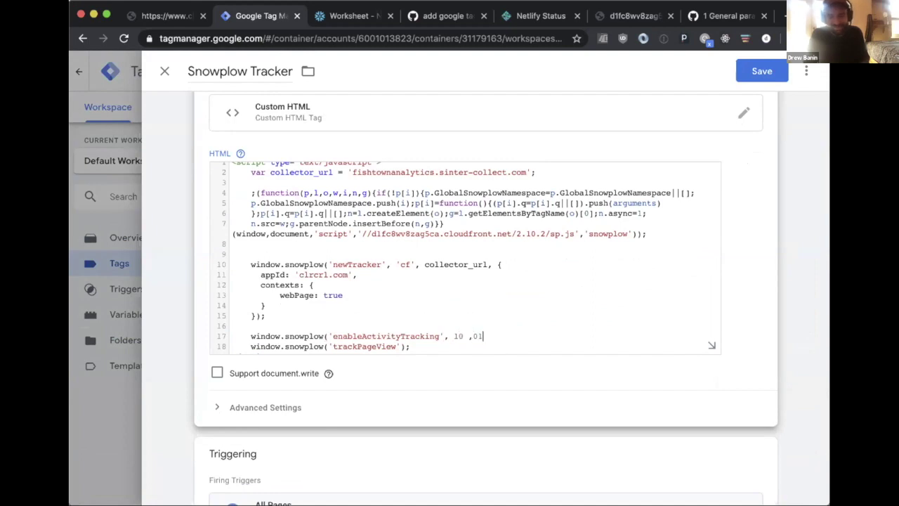
pyautogui.press('BackSpace')
pyautogui.press('BackSpace')
pyautogui.press('BackSpace')
pyautogui.write(', 10);')
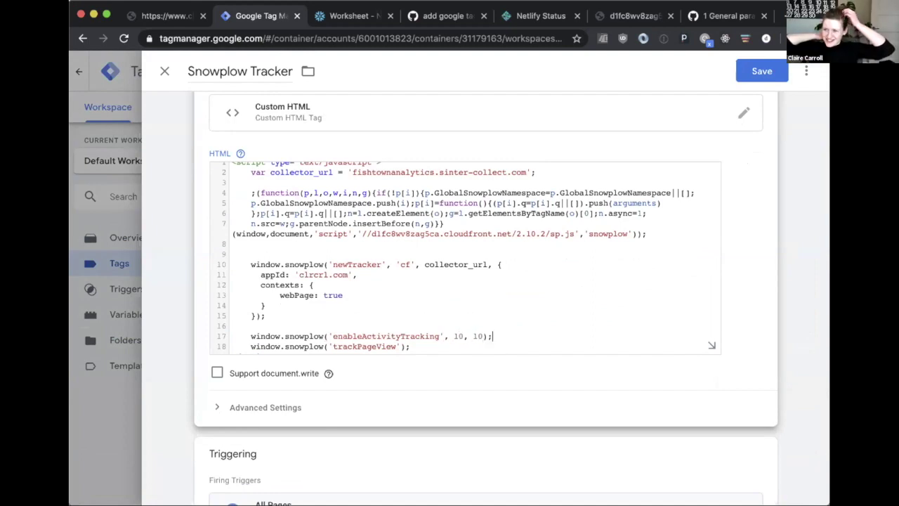
pyautogui.scroll(-1, 432, 316)
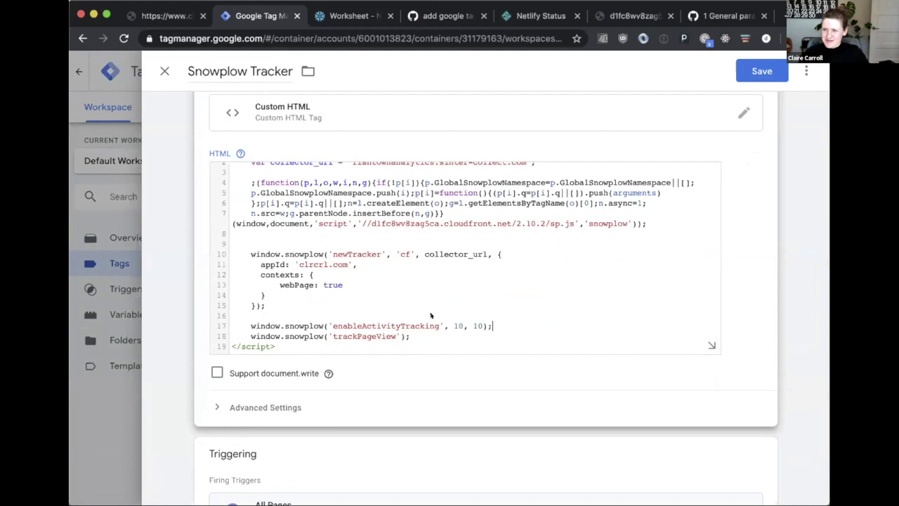
pyautogui.scroll(-1, 431, 316)
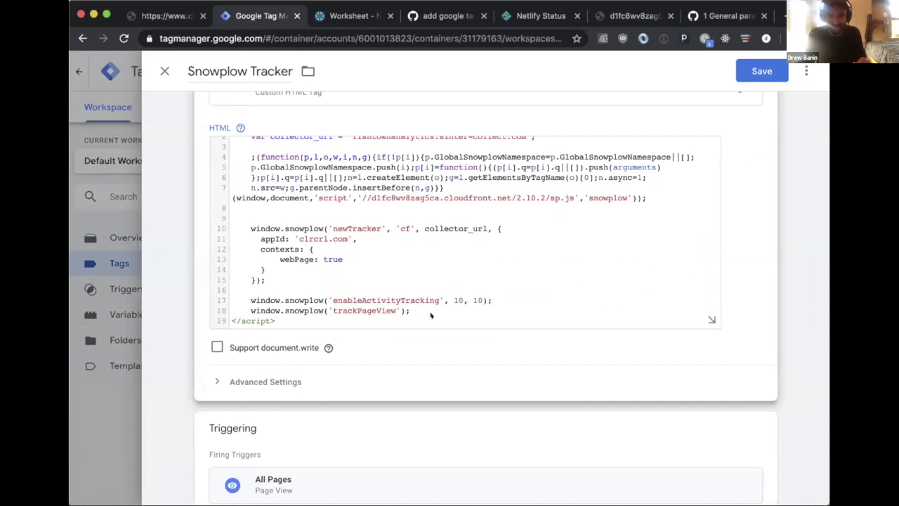
# - Examine the enableActivityTracking call and its two numeric arguments in the tag's HTML
pyautogui.click(466, 300)
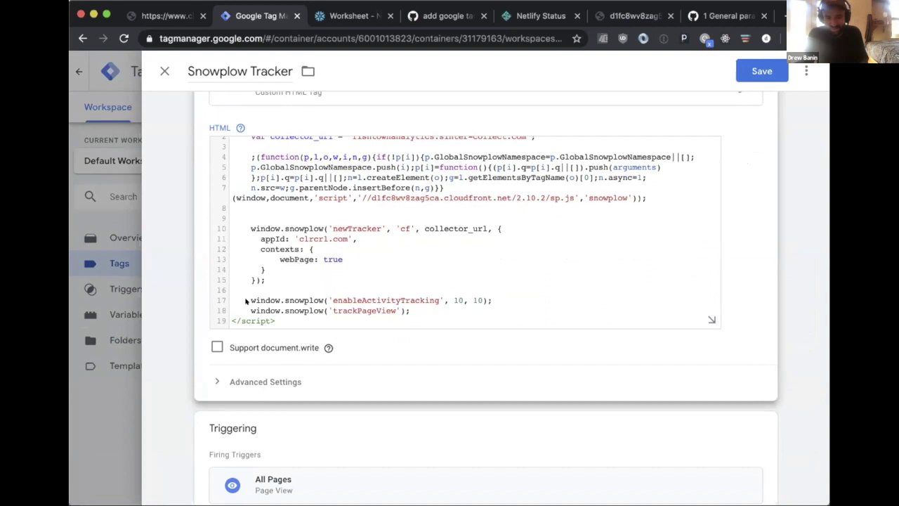
pyautogui.moveTo(247, 300); pyautogui.dragTo(514, 295)
pyautogui.click(513, 294)
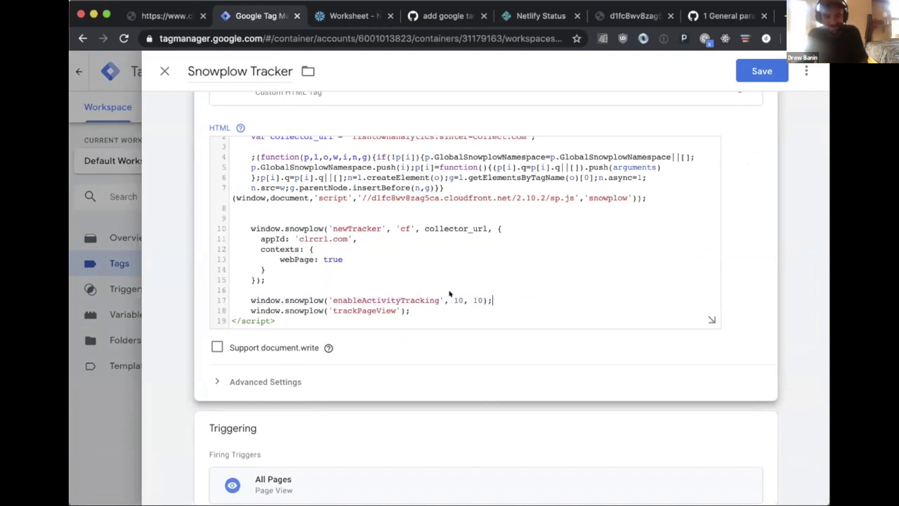
pyautogui.doubleClick(368, 300)
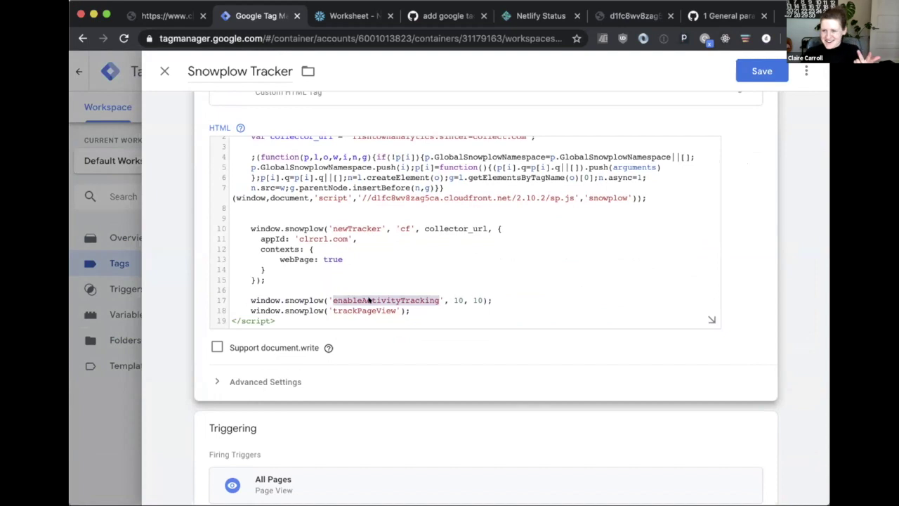
pyautogui.click(369, 300)
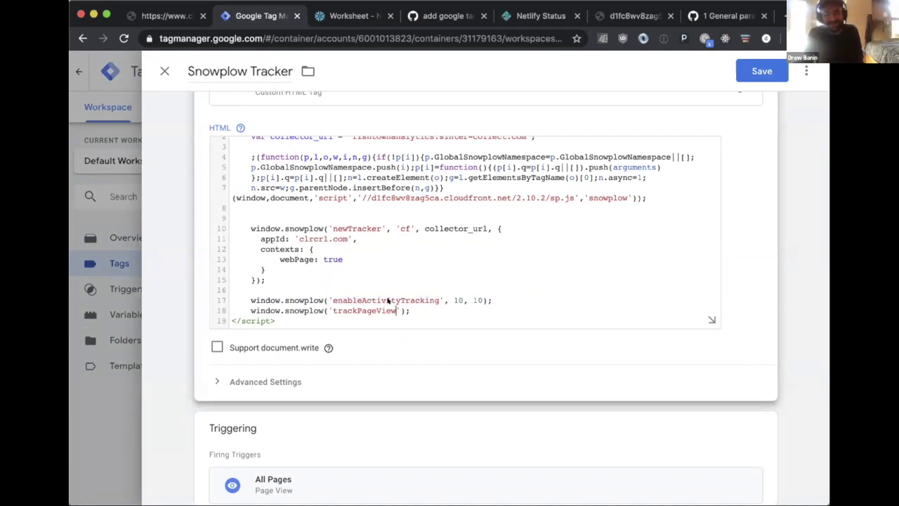
pyautogui.doubleClick(390, 301)
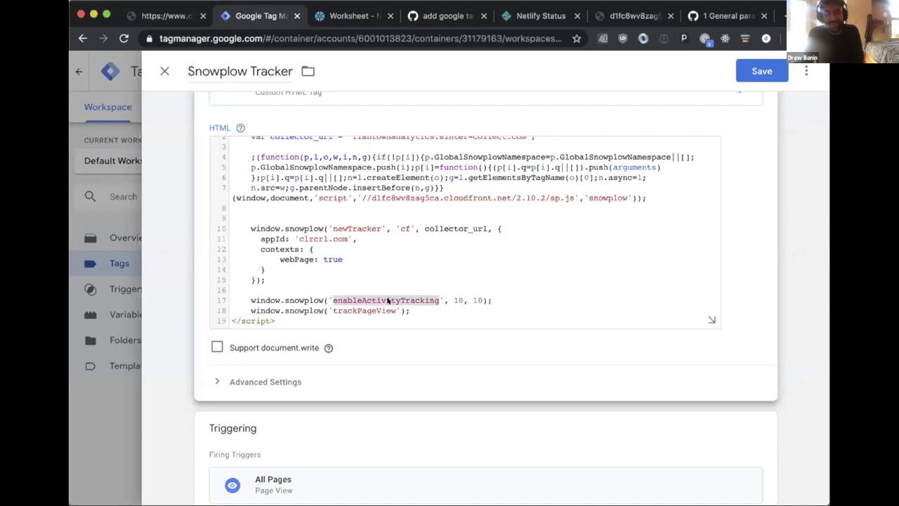
pyautogui.doubleClick(457, 300)
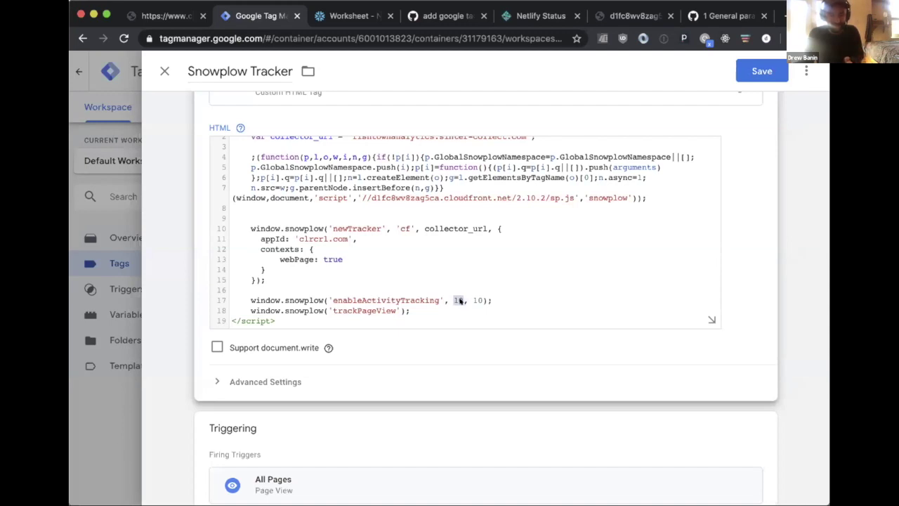
pyautogui.doubleClick(478, 300)
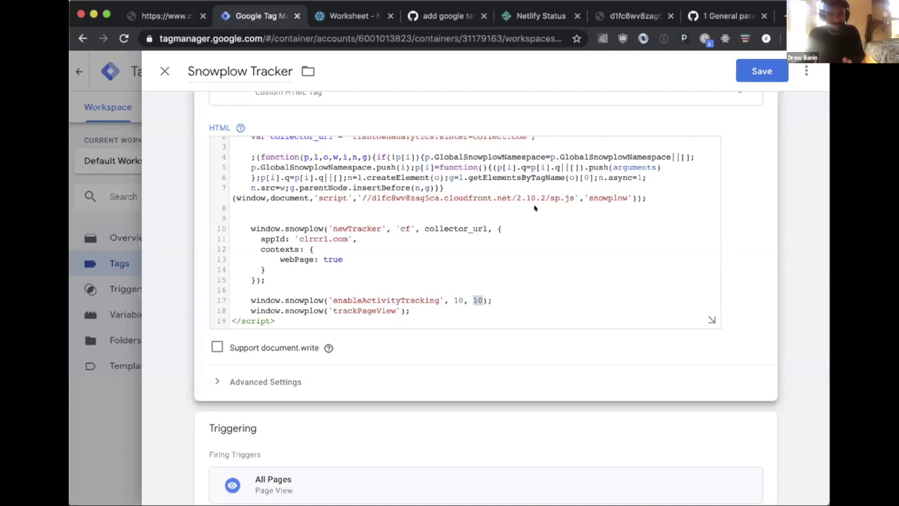
# - Save the edited Snowplow Tracker tag
pyautogui.scroll(-1, 470, 258)
pyautogui.click(471, 260)
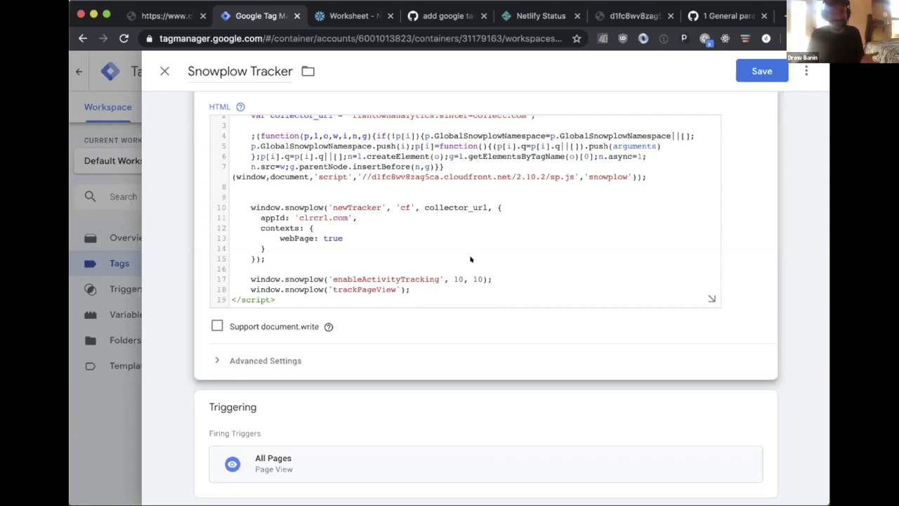
pyautogui.click(471, 259)
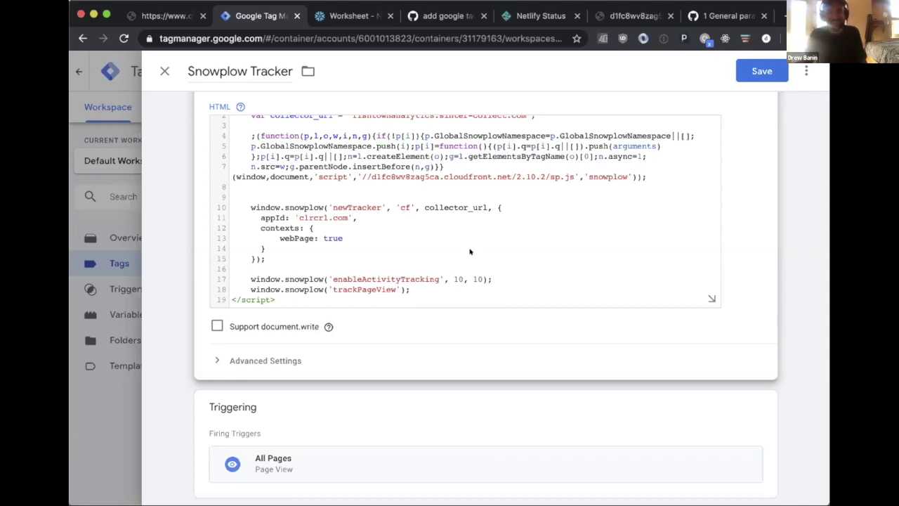
pyautogui.press('super+s')
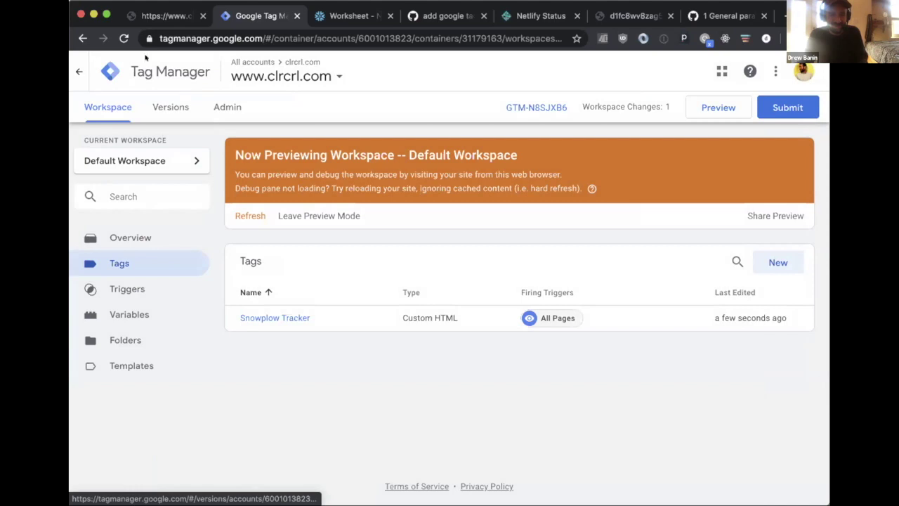
# - Switch to the clrcrl.com site, open the Snowplow inspector in its developer tools and reload the page
pyautogui.click(146, 16)
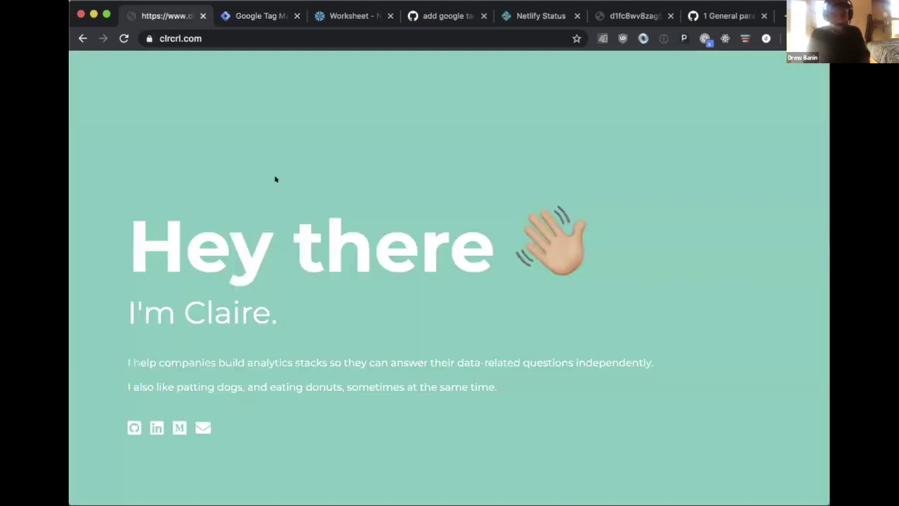
pyautogui.press('super+alt+j')
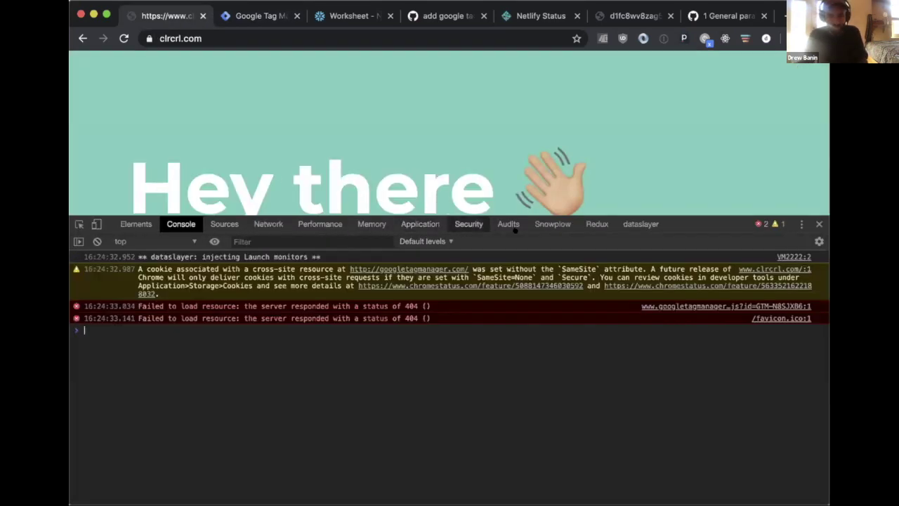
pyautogui.click(528, 223)
pyautogui.press('super+r')
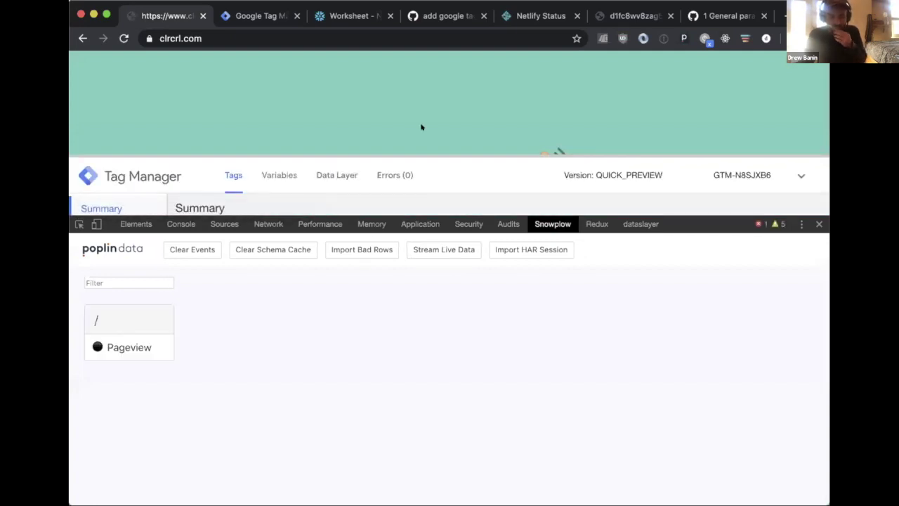
# - Collapse the Tag Manager debug pane and scroll up and down the clrcrl.com page to generate page ping activity
pyautogui.click(793, 172)
pyautogui.scroll(-3, 460, 118)
pyautogui.scroll(2, 460, 117)
pyautogui.scroll(-2, 460, 116)
pyautogui.scroll(1, 460, 116)
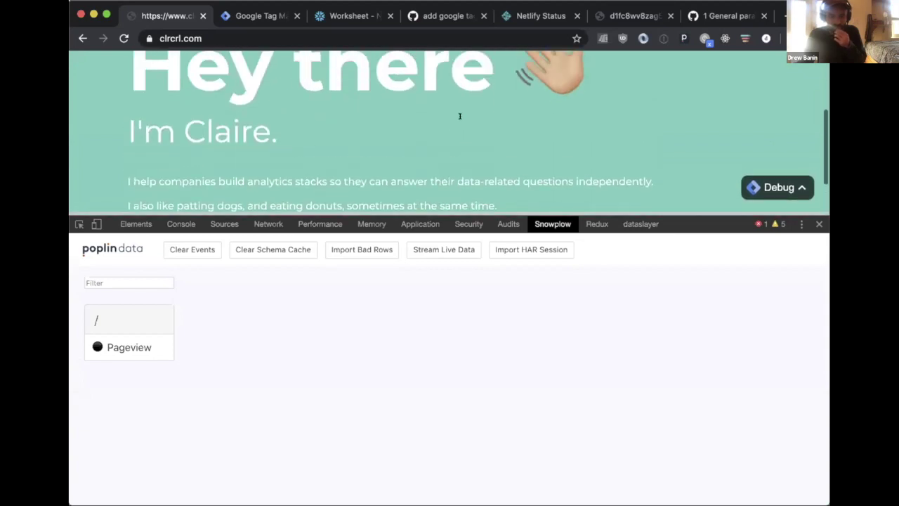
pyautogui.scroll(-1, 460, 118)
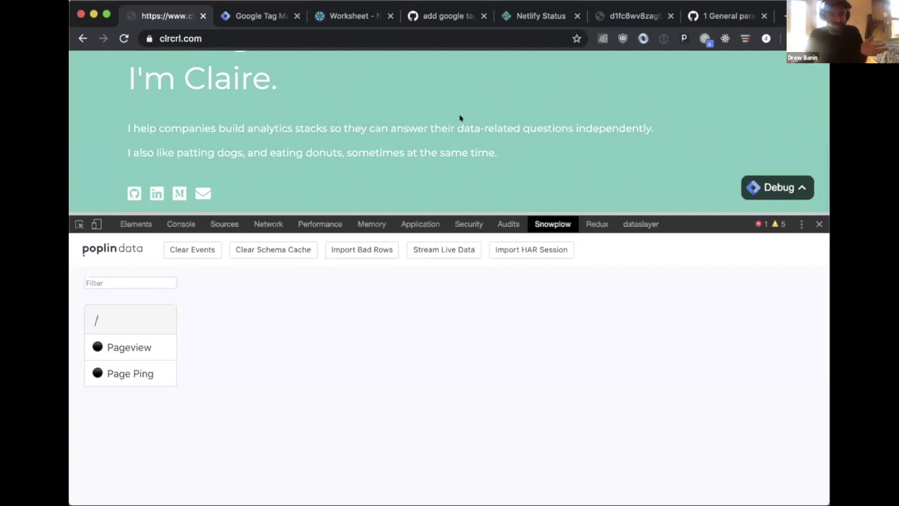
pyautogui.scroll(-1, 462, 117)
# - Open the first Page Ping event in the Snowplow inspector and check its Maximum Vertical Offset
pyautogui.click(145, 371)
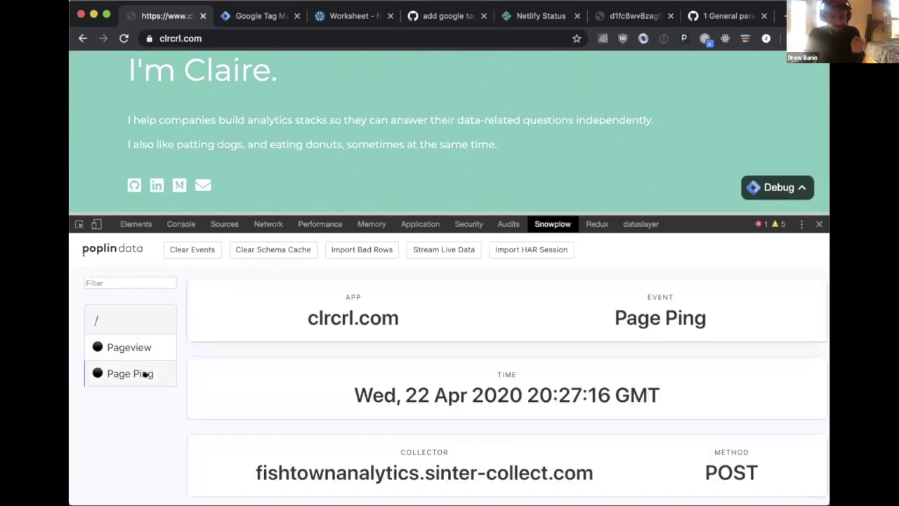
pyautogui.scroll(-3, 337, 353)
pyautogui.scroll(-4, 337, 353)
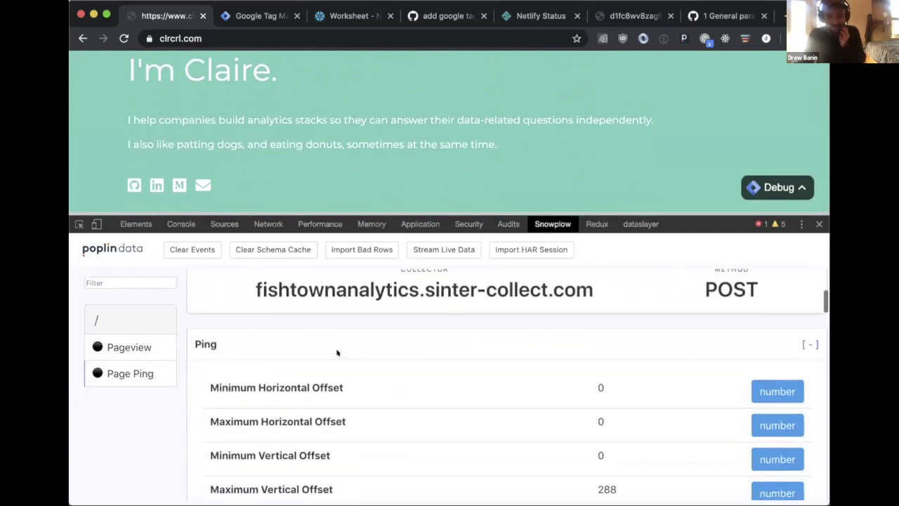
pyautogui.moveTo(622, 416); pyautogui.dragTo(571, 414)
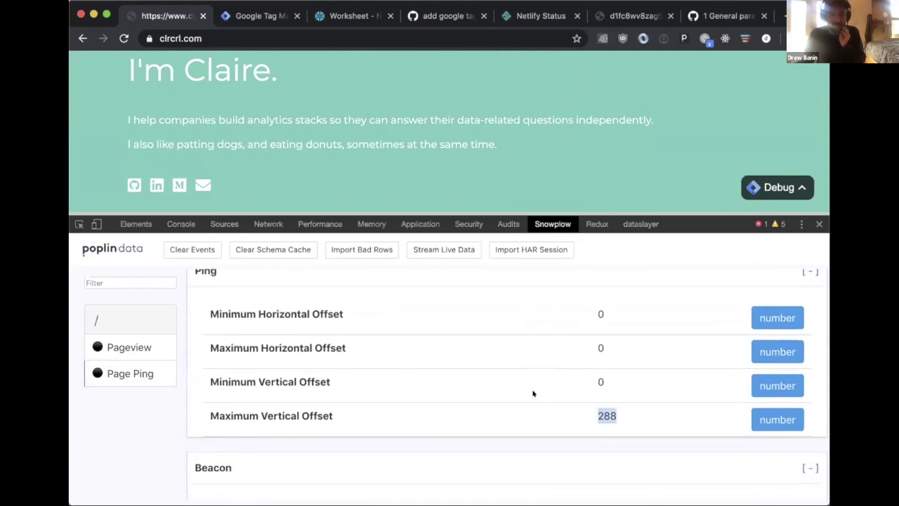
# - Examine the Page Ping event's context, browser and device details, highlighting the Viewport Size value
pyautogui.scroll(-7, 532, 393)
pyautogui.scroll(-10, 531, 393)
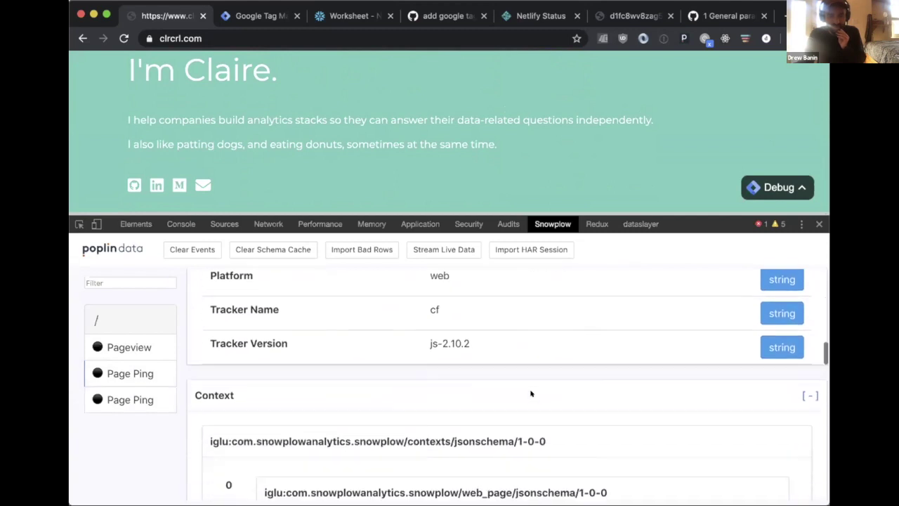
pyautogui.scroll(-5, 479, 413)
pyautogui.scroll(-10, 480, 414)
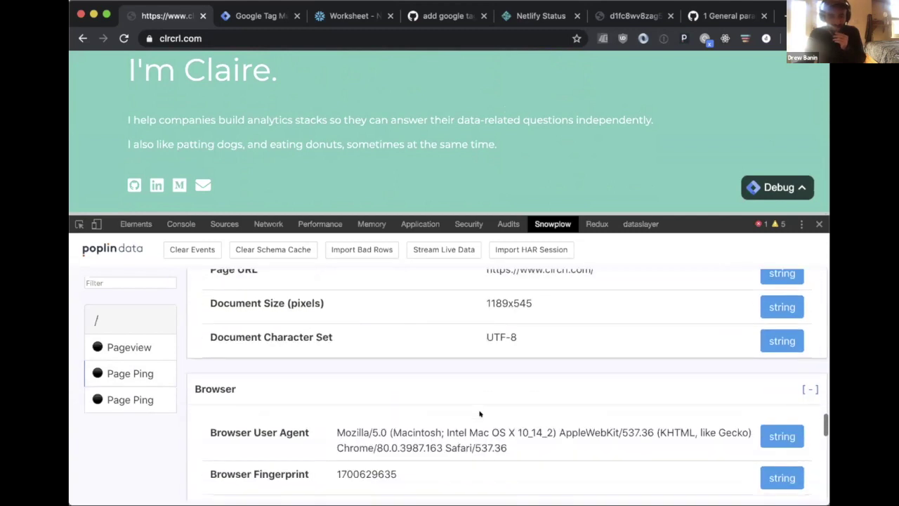
pyautogui.scroll(1, 480, 413)
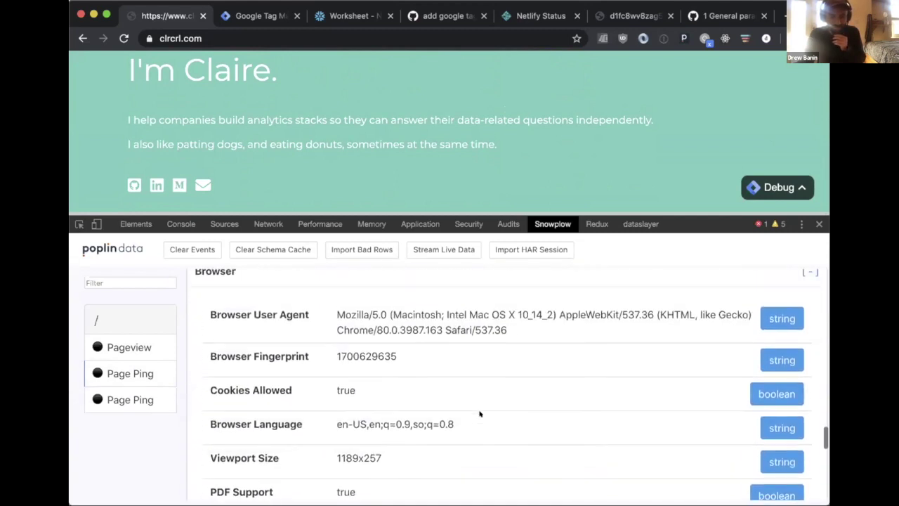
pyautogui.scroll(-9, 479, 413)
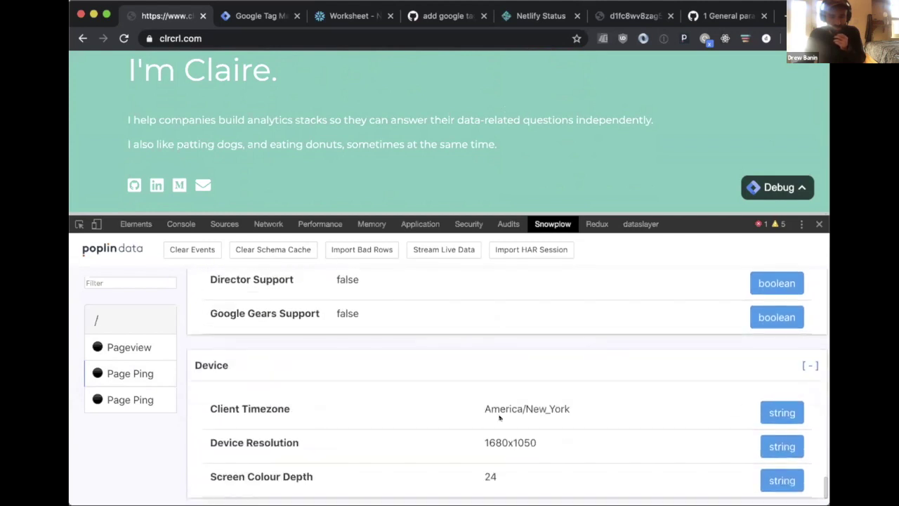
pyautogui.scroll(3, 500, 434)
pyautogui.scroll(5, 500, 434)
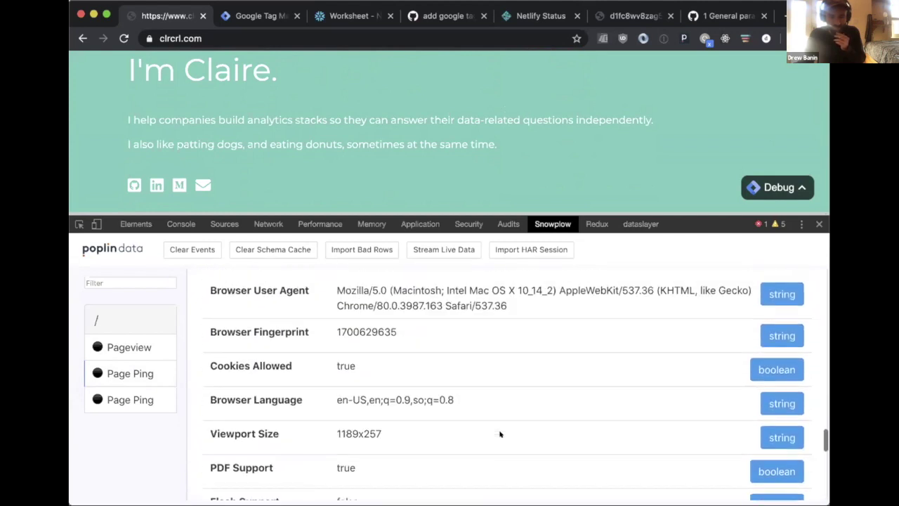
pyautogui.moveTo(380, 445); pyautogui.dragTo(310, 446)
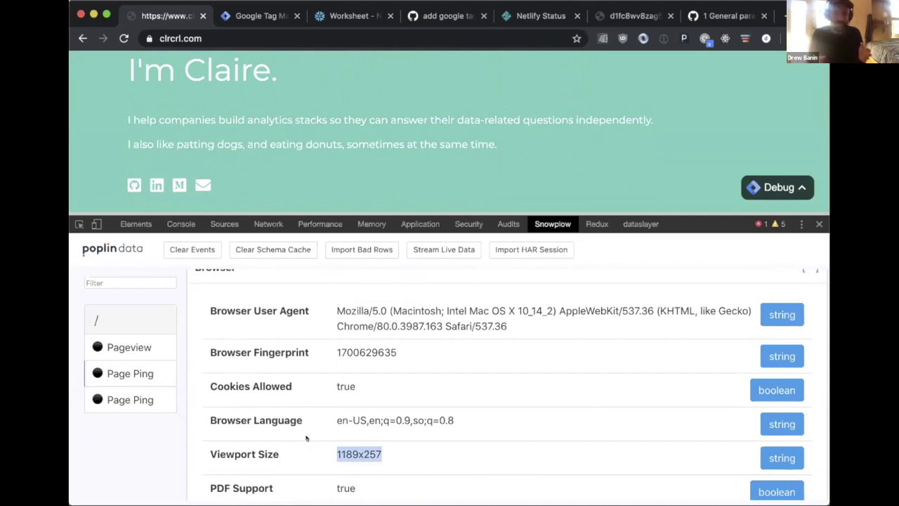
# - Return to the Page Ping event's scroll offsets and highlight the Maximum Vertical Offset value
pyautogui.scroll(10, 399, 424)
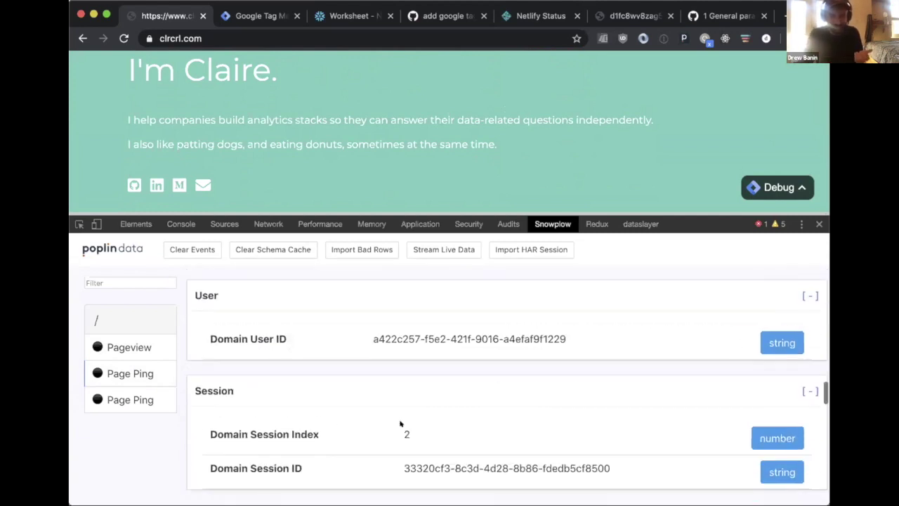
pyautogui.scroll(10, 399, 424)
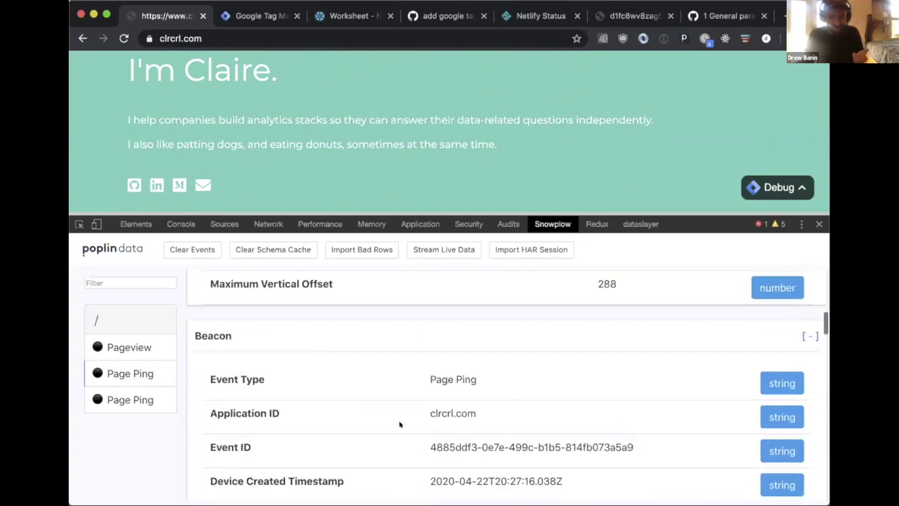
pyautogui.moveTo(621, 353); pyautogui.dragTo(555, 352)
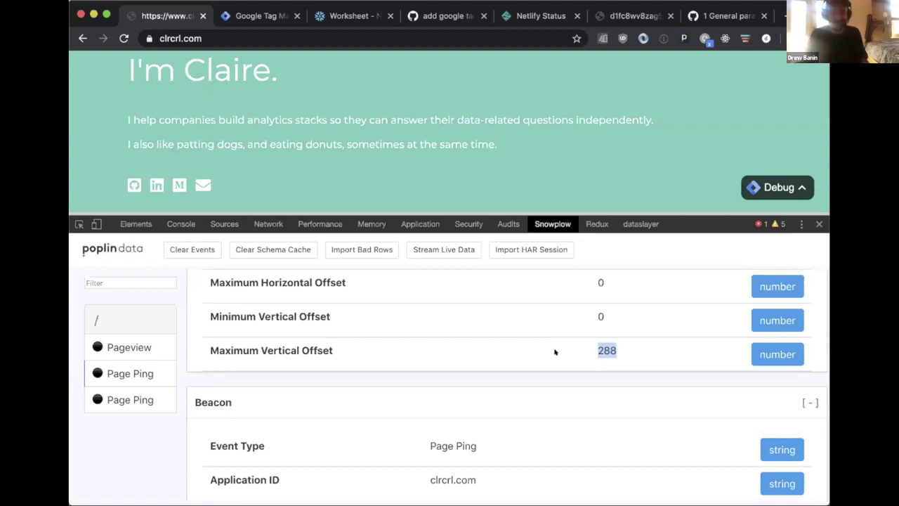
# - Switch to Google Tag Manager and publish the container changes to Live as version "v2" with the description "adds pings"
pyautogui.click(258, 15)
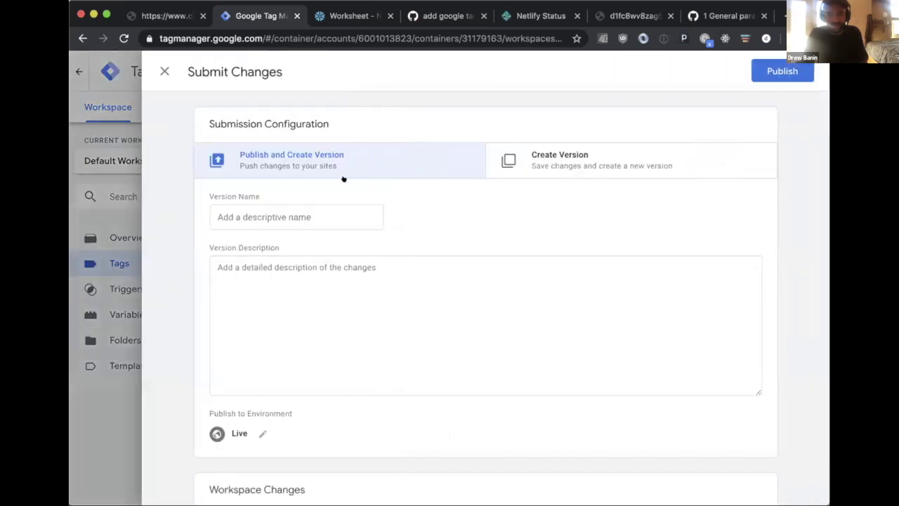
pyautogui.click(295, 217)
pyautogui.write('v2')
pyautogui.click(389, 321)
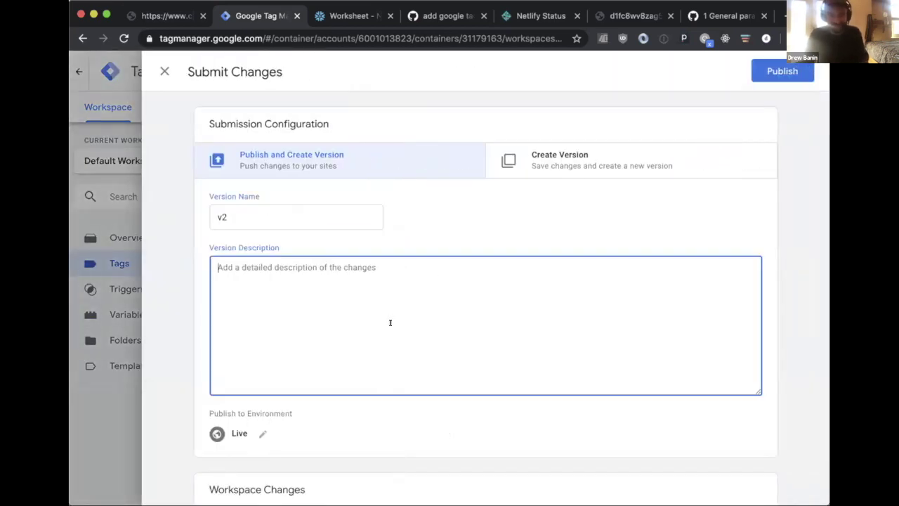
pyautogui.write('adds pings')
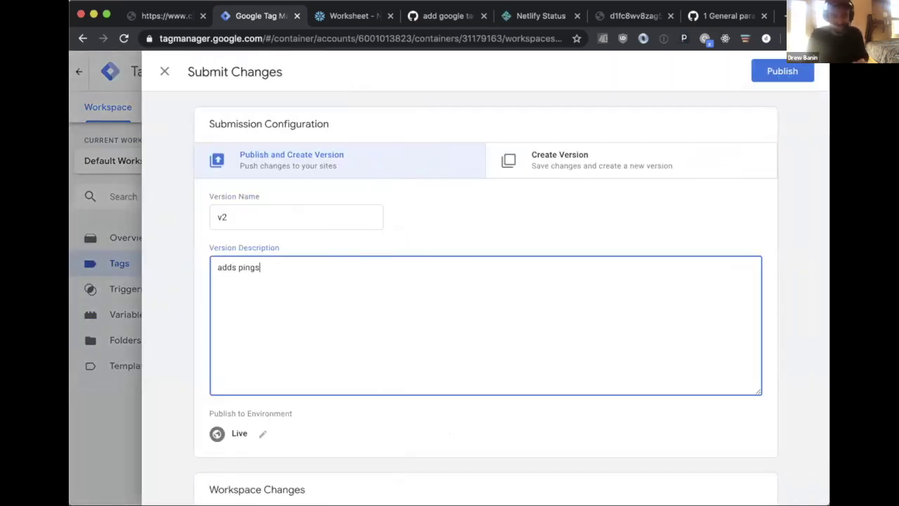
pyautogui.click(778, 69)
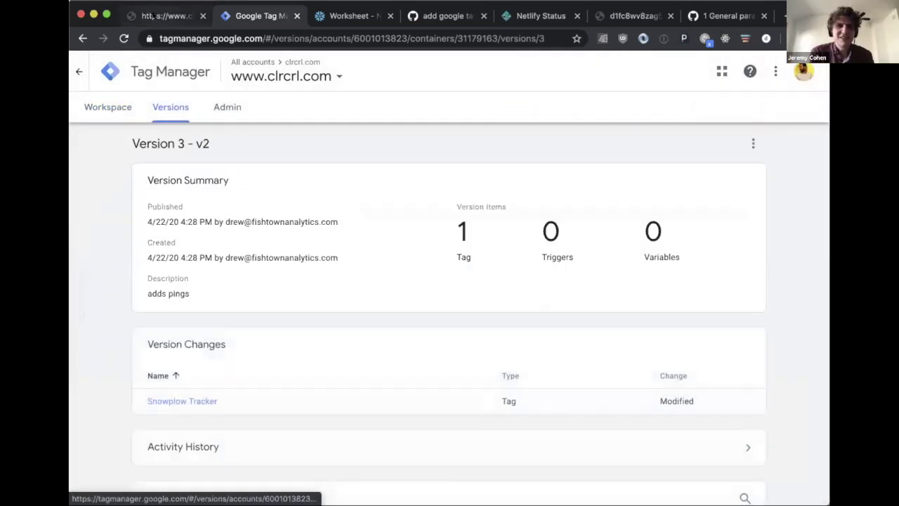
# - Switch back to the clrcrl.com site, reload the page and close its developer tools
pyautogui.click(152, 15)
pyautogui.press('super+r')
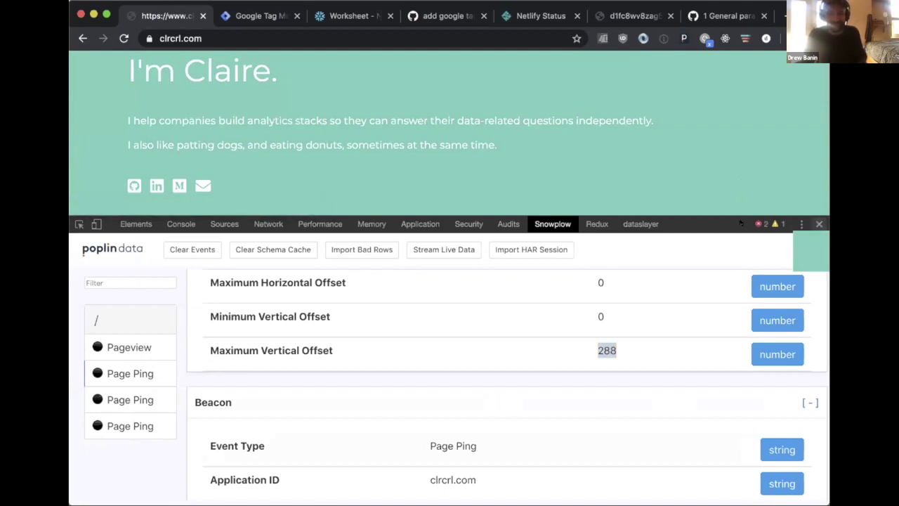
pyautogui.click(818, 224)
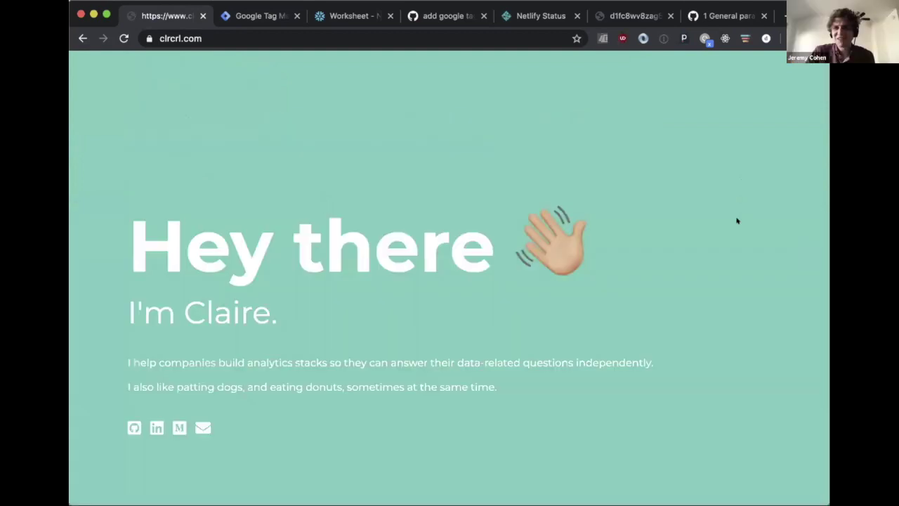